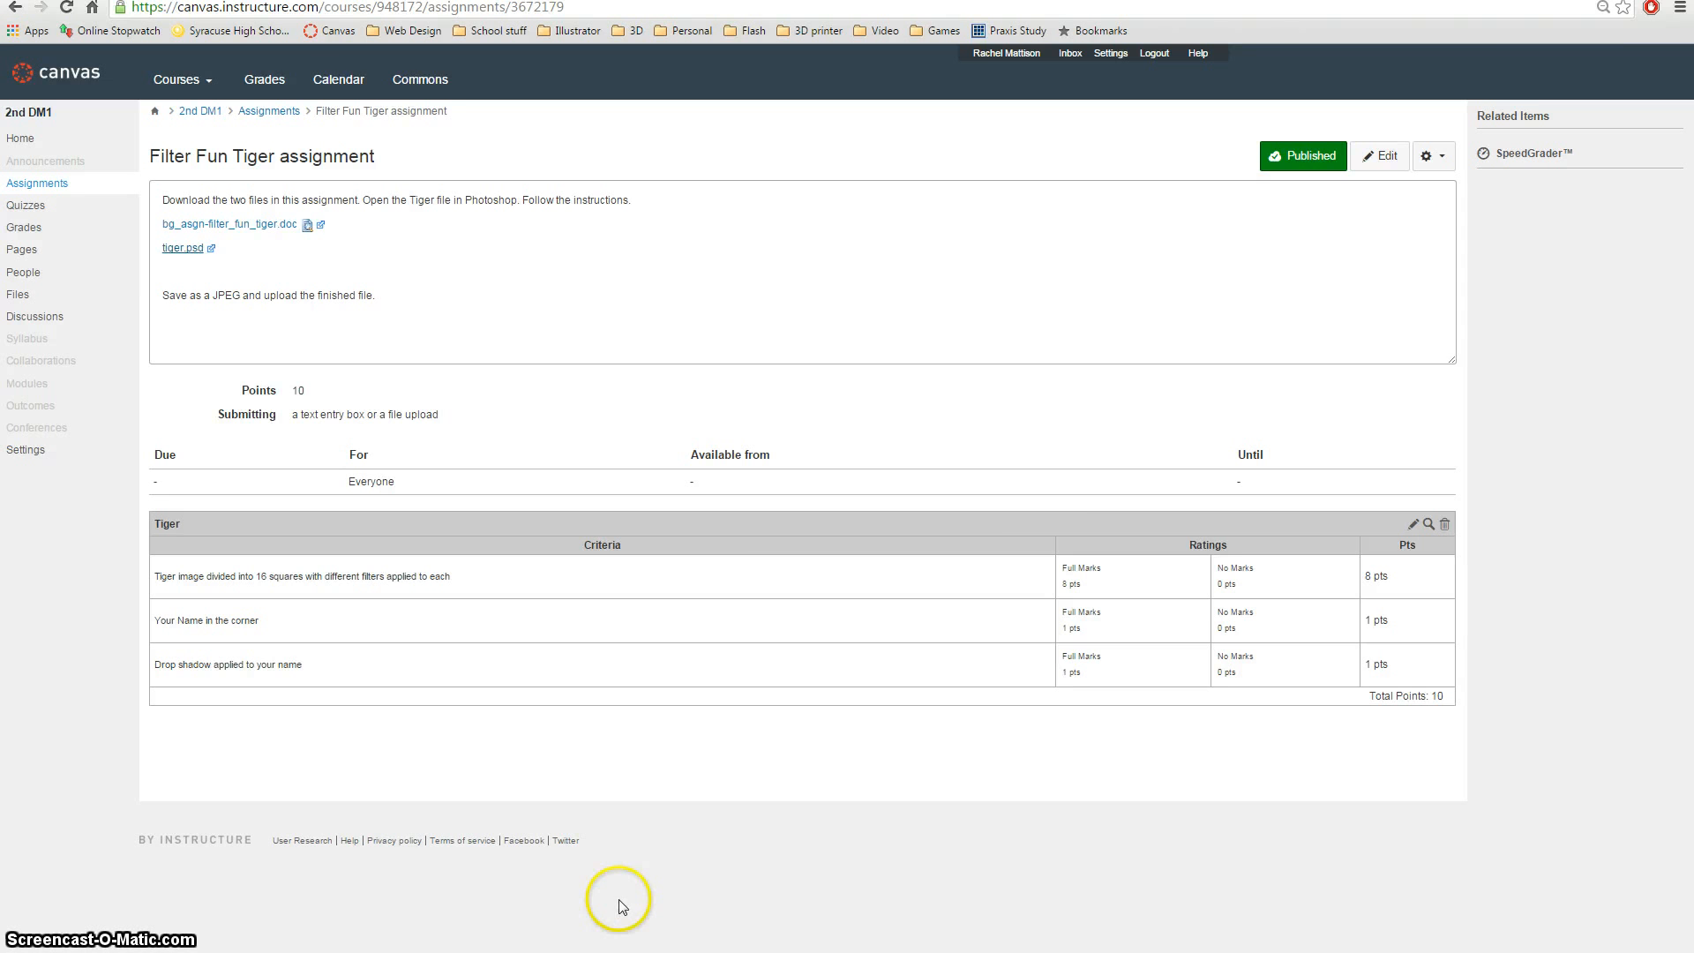
Open the downloaded tiger.psd from the Filter Fun Tiger assignment in Photoshop.
key("super+Down")
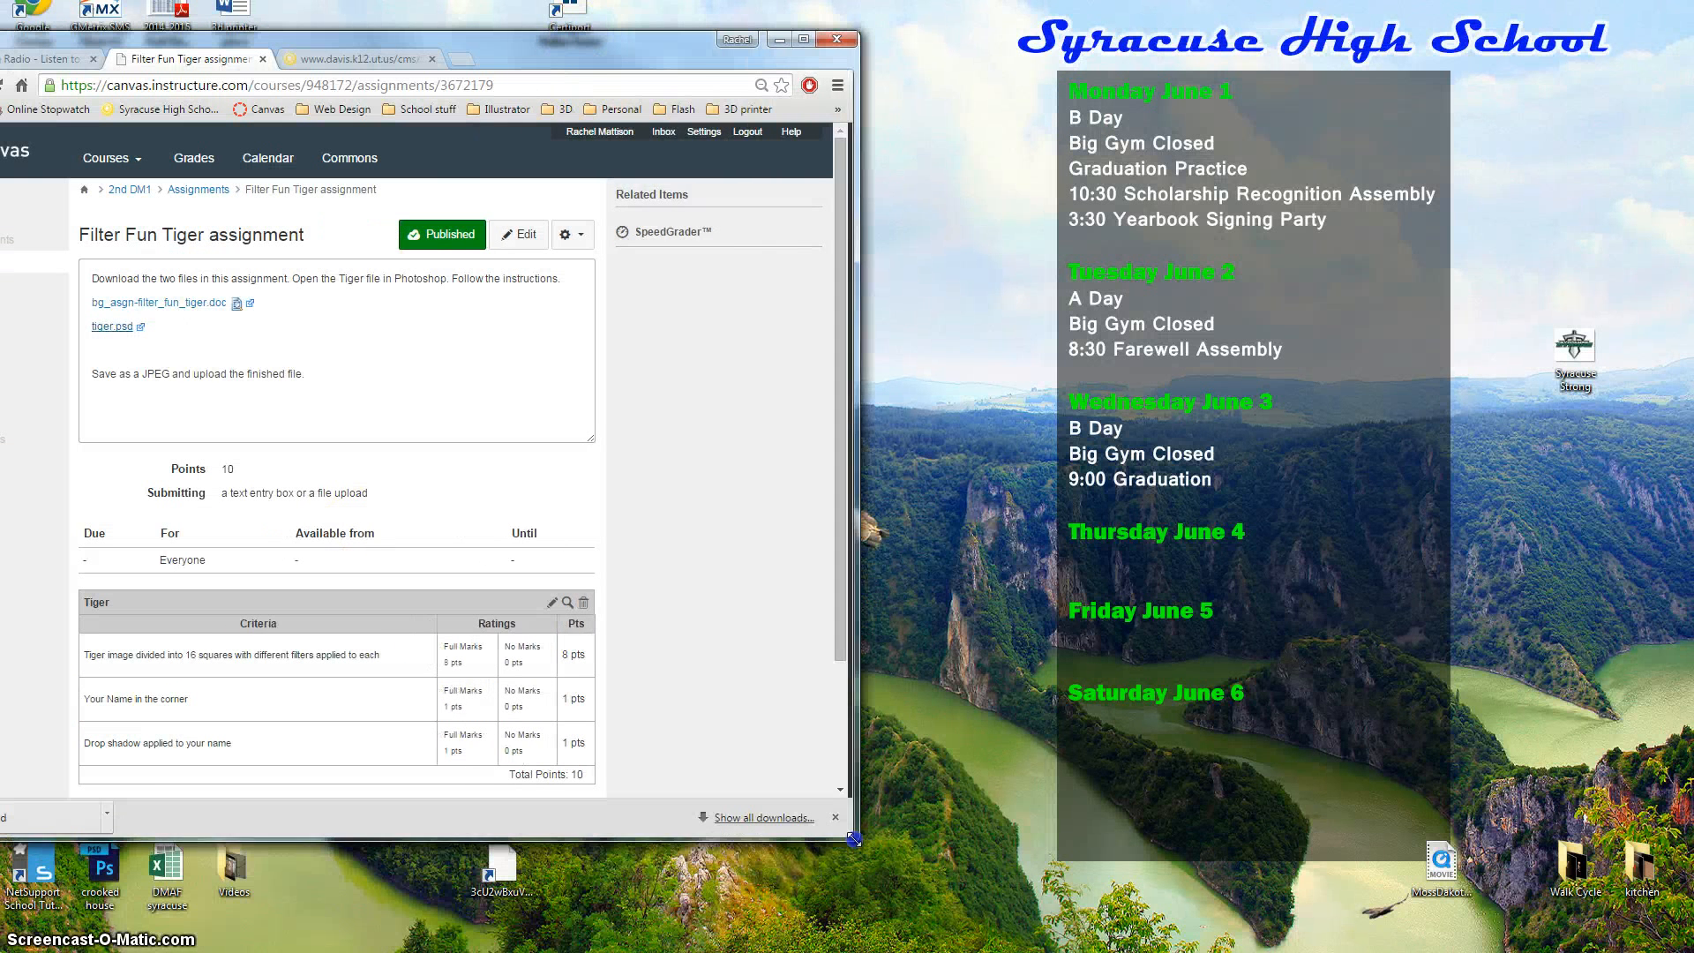
left_click_drag(651, 53, 891, 68)
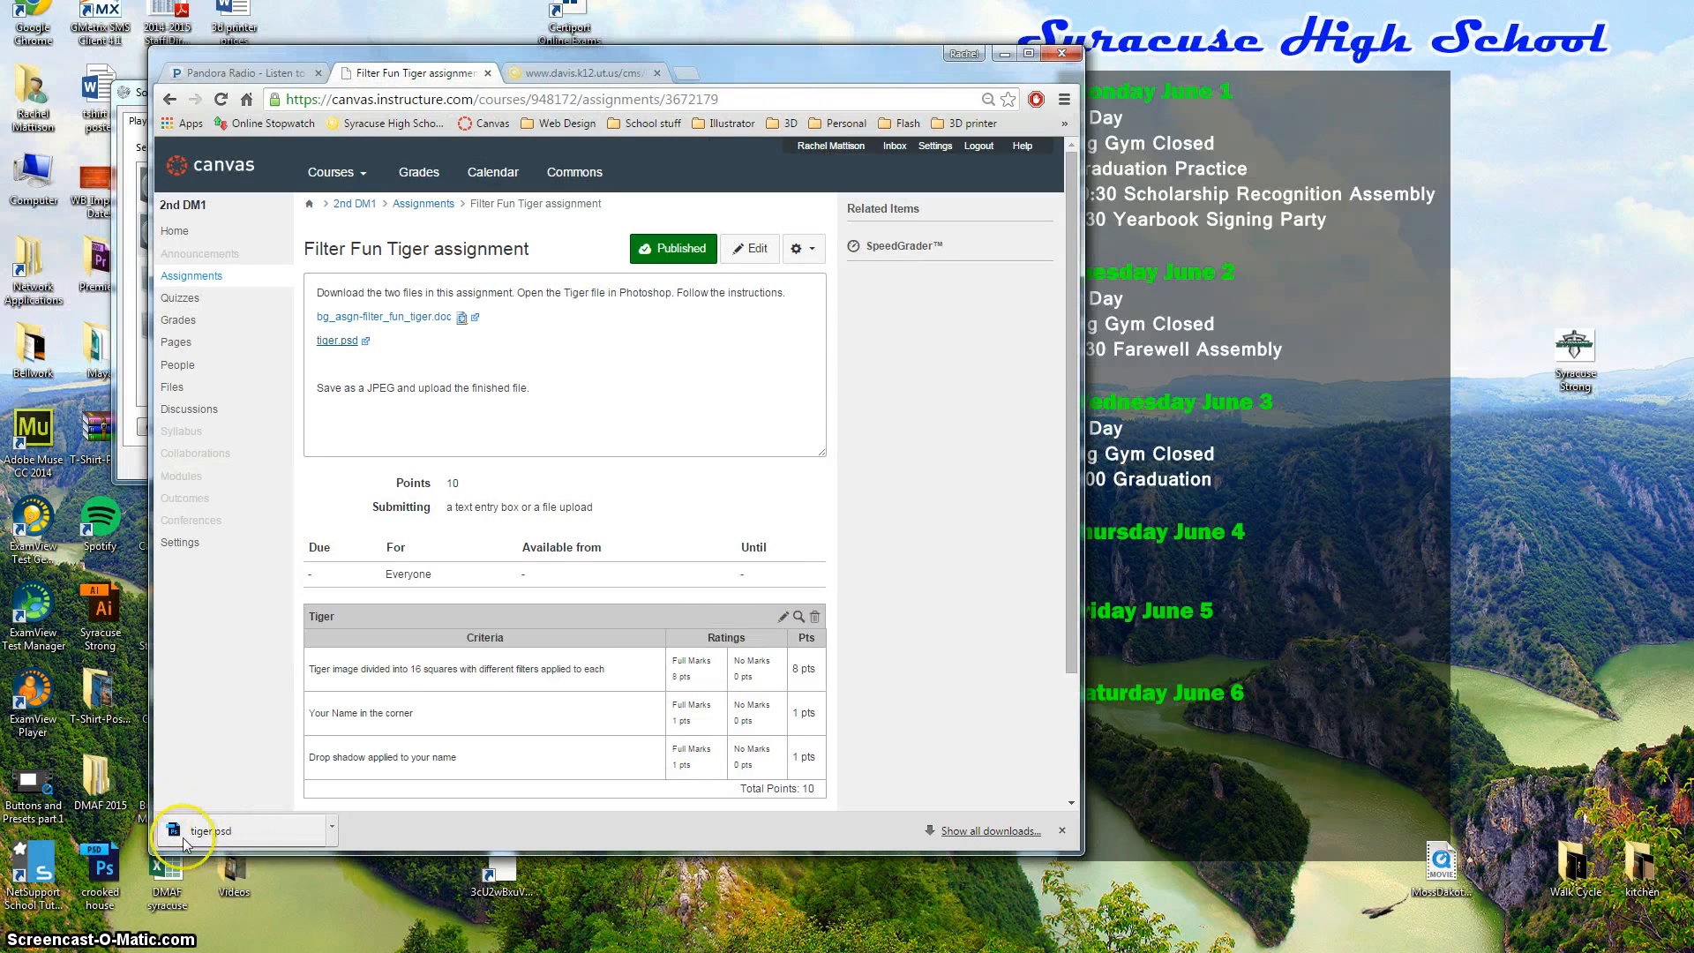
left_click(219, 833)
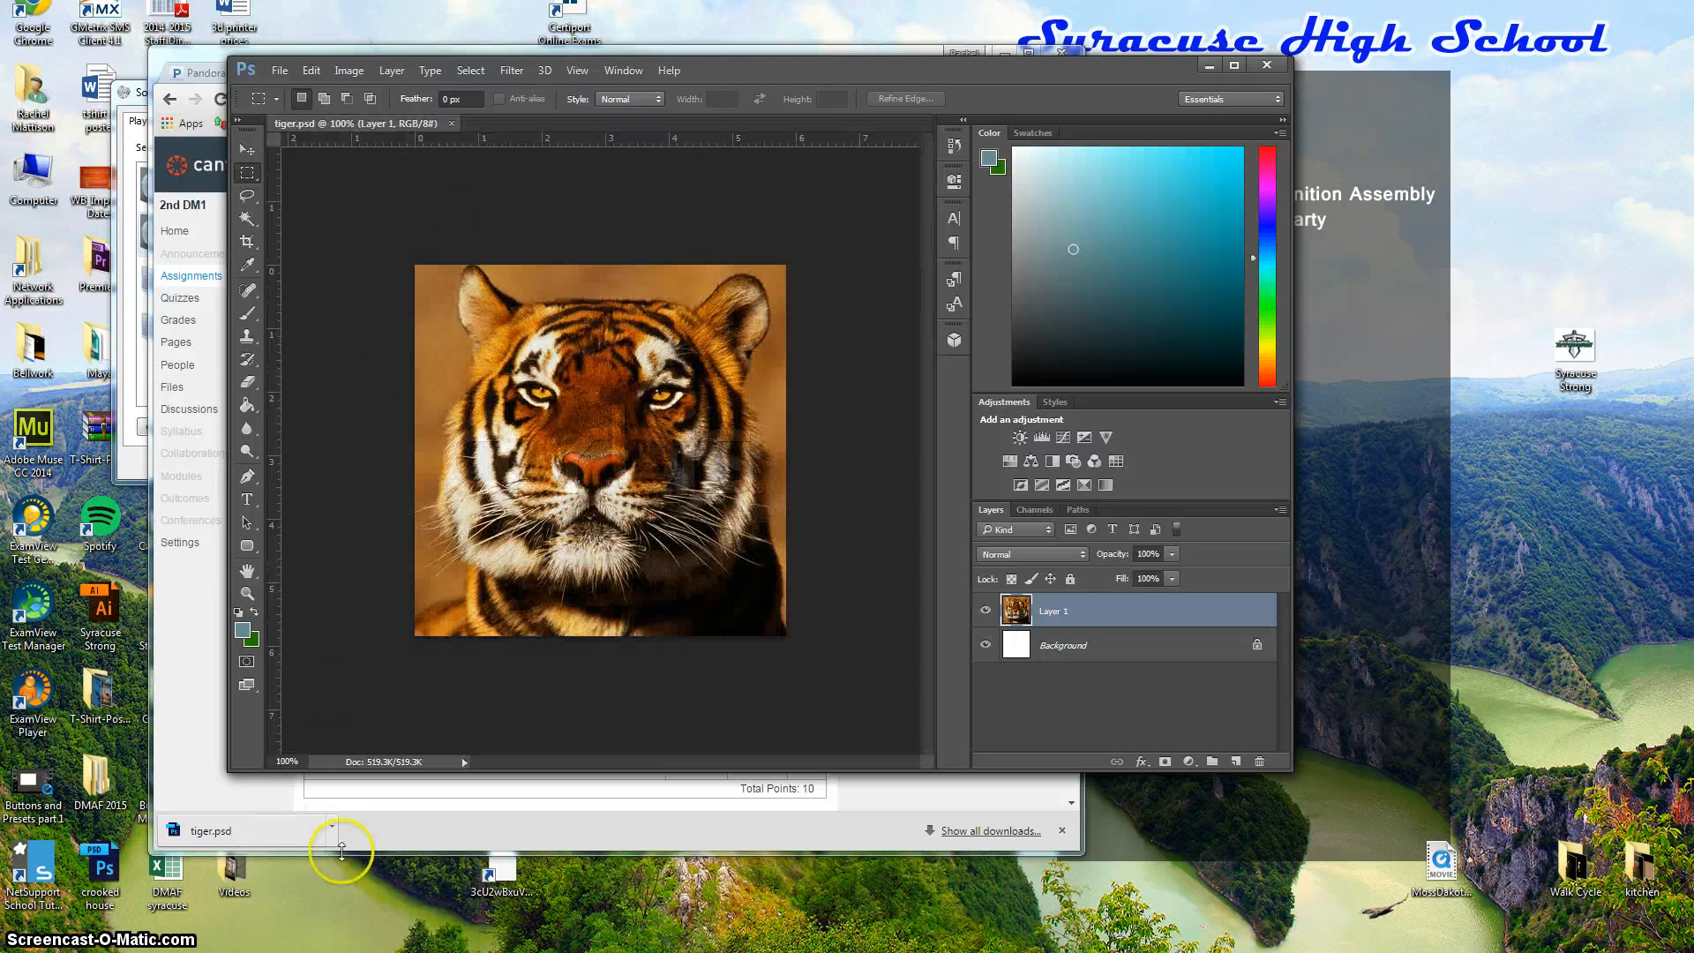
Bring up Photoshop via a Start search for 'pho' and confirm tiger.psd is open, cancelling File > Open.
left_click(22, 940)
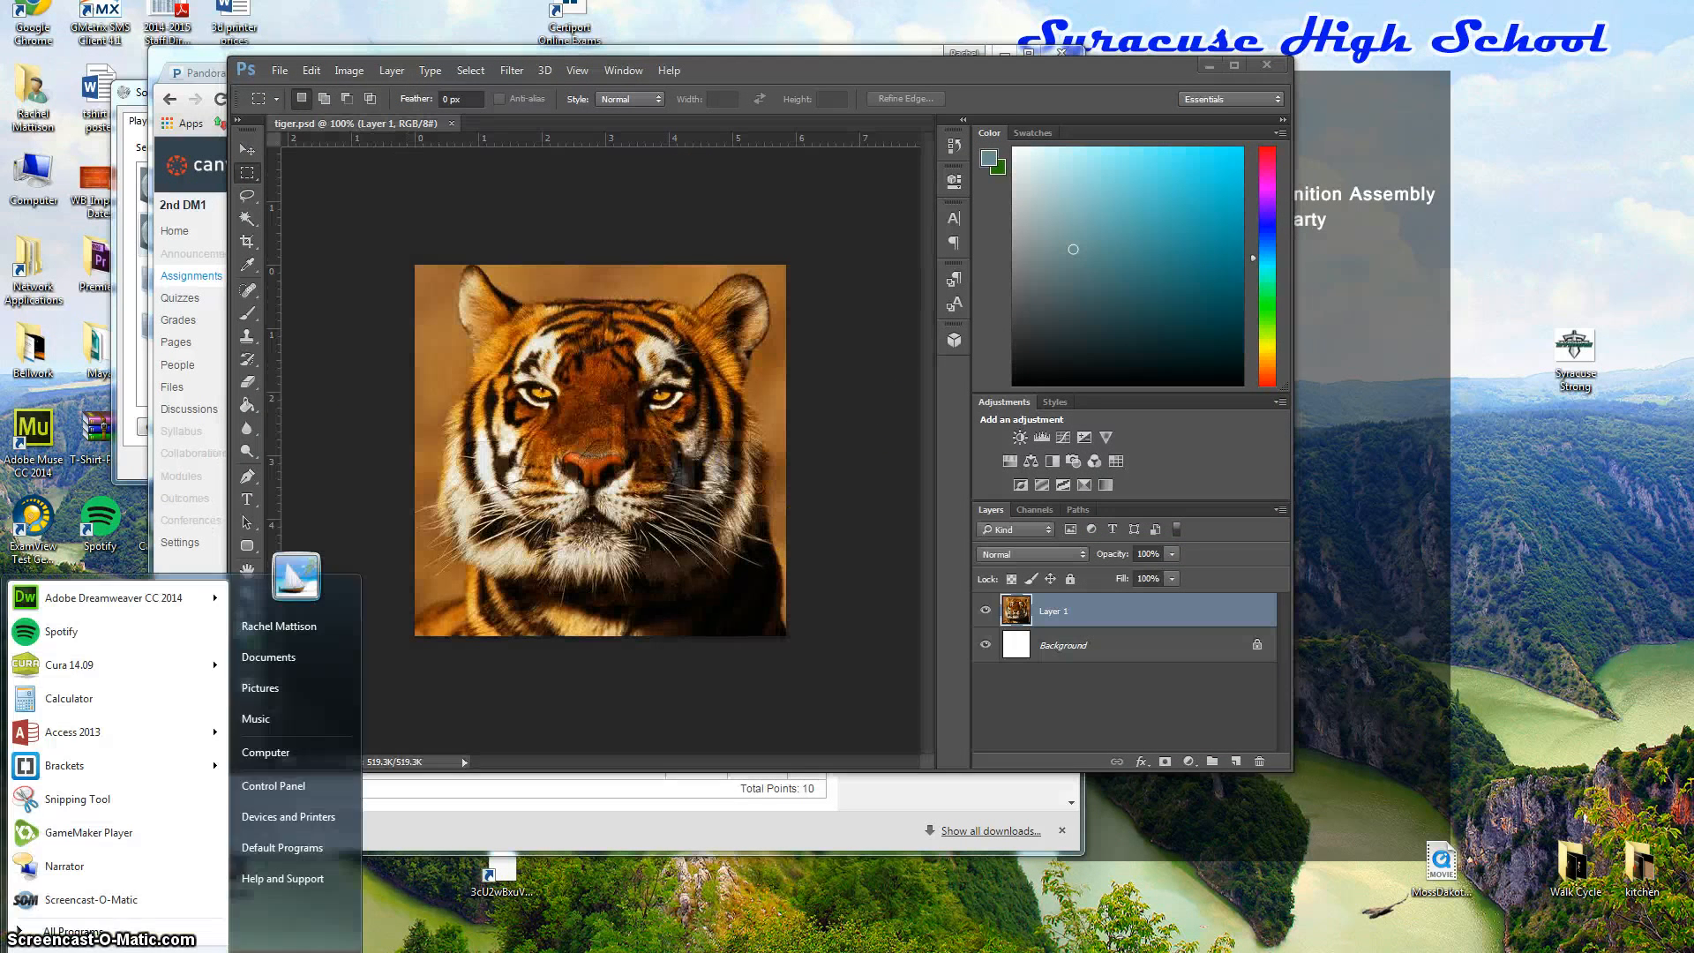
type("pho")
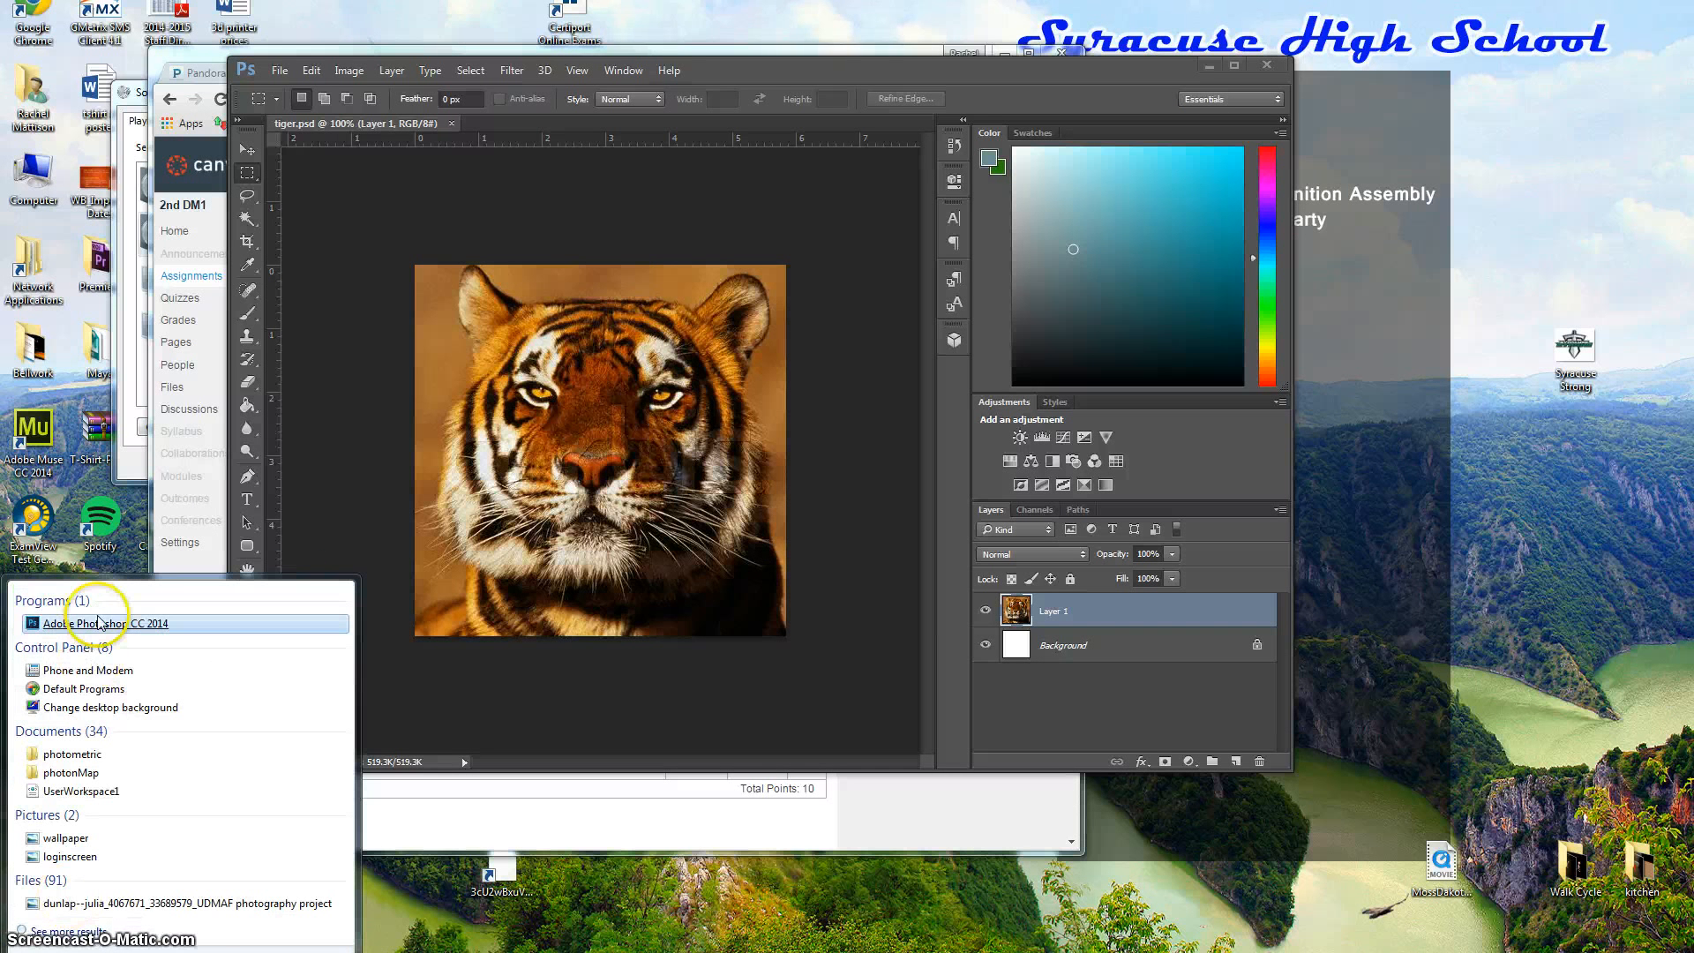
left_click(274, 71)
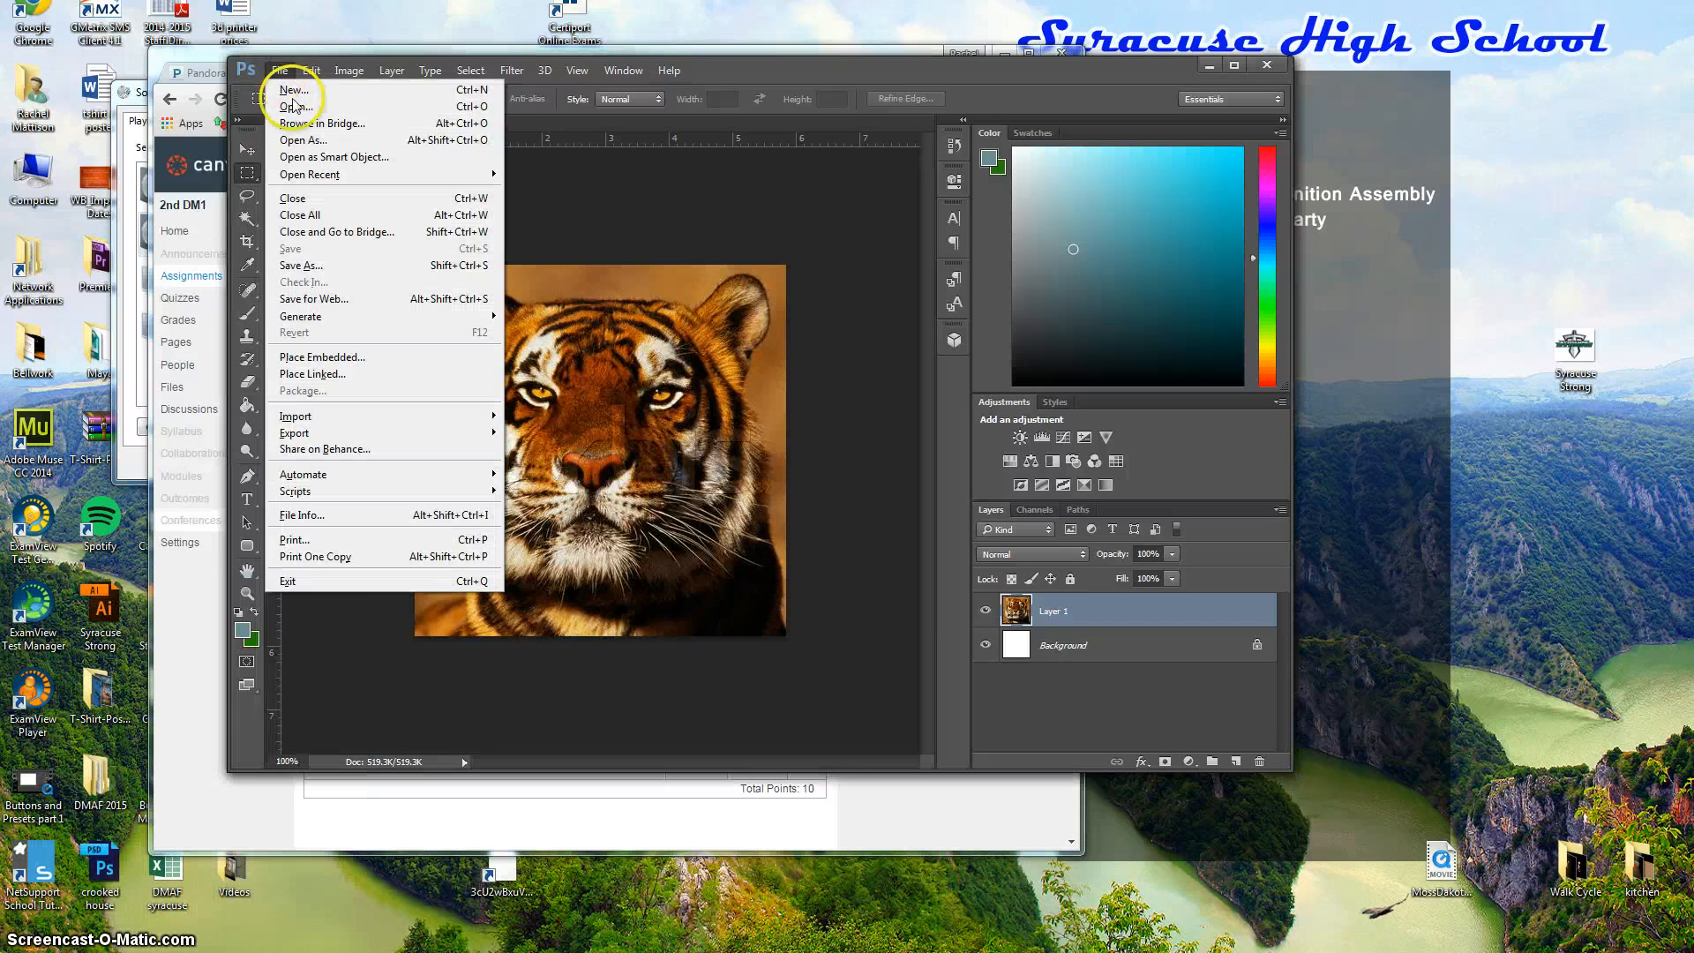
left_click(294, 107)
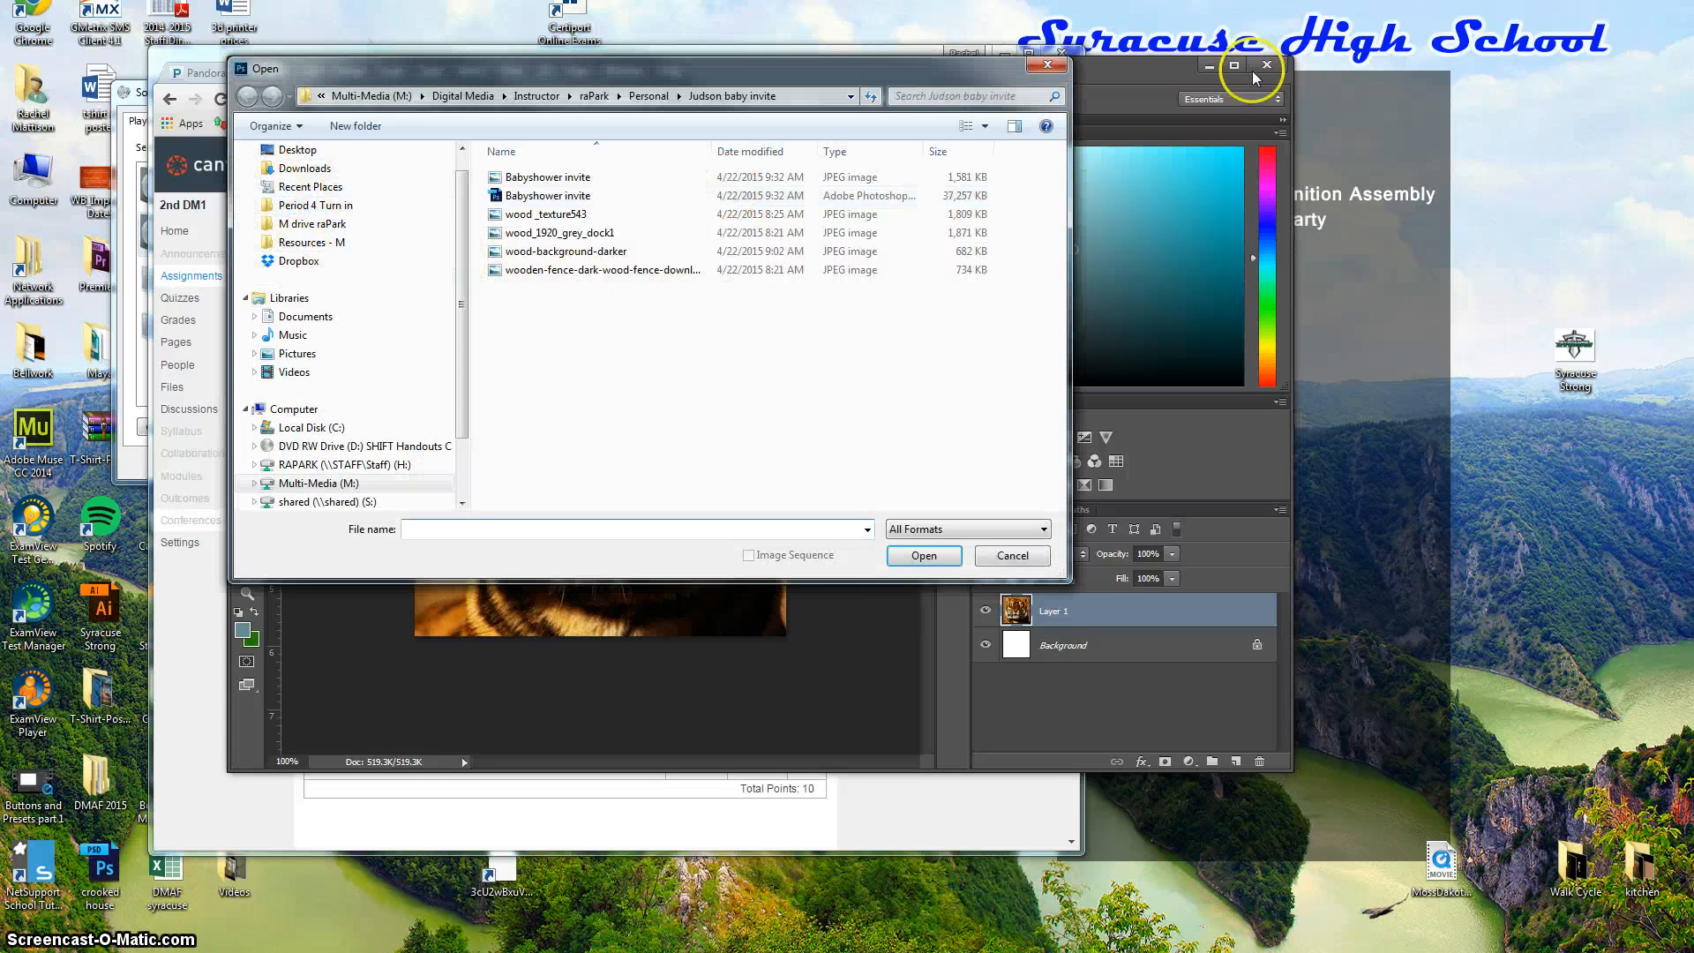
left_click(1042, 66)
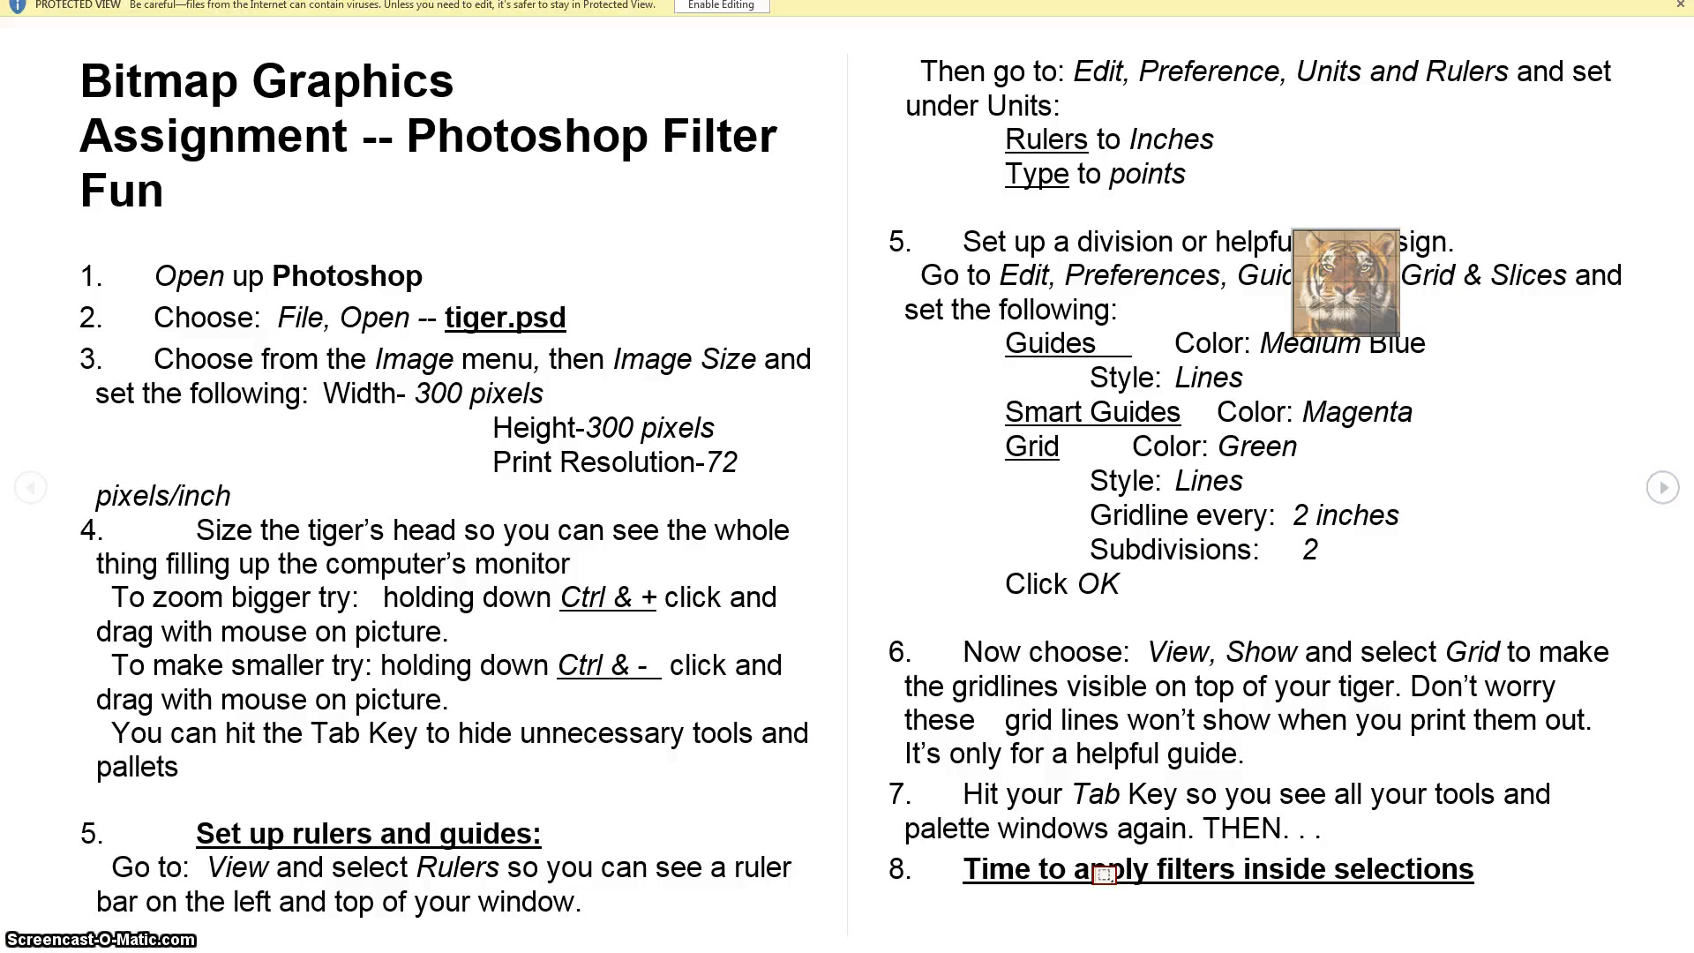
Read the Word instruction sheet in Print Layout from the top, then move it to the other monitor.
left_click(1656, 1)
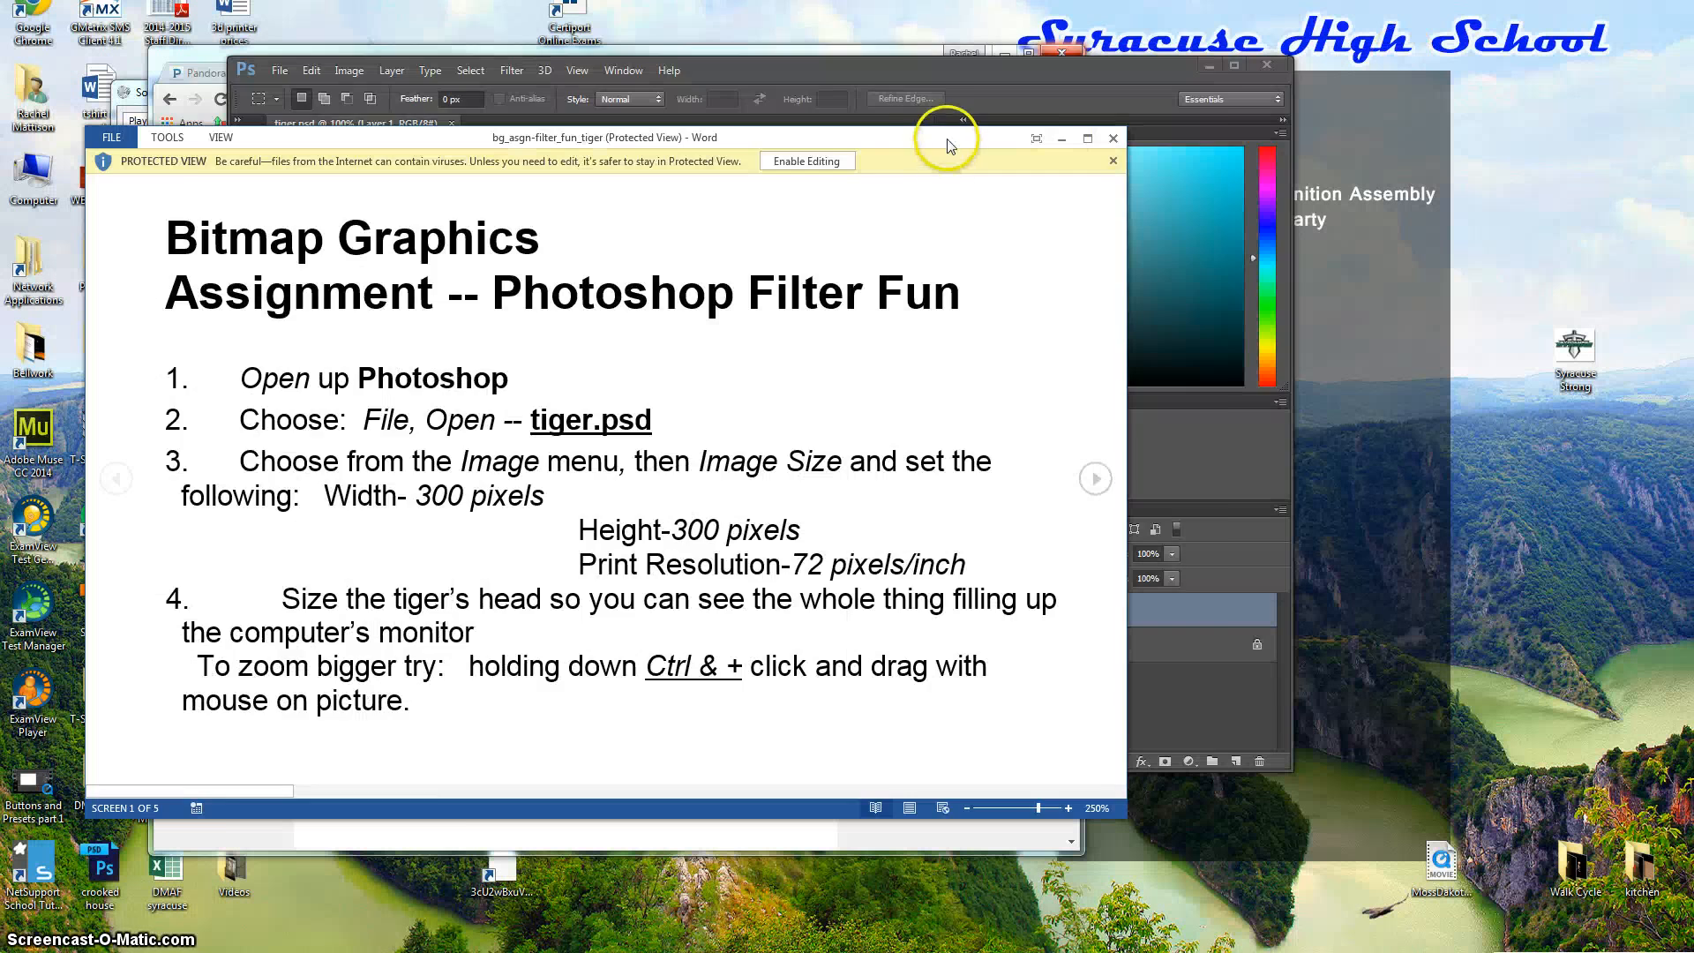
left_click_drag(948, 138, 1118, 16)
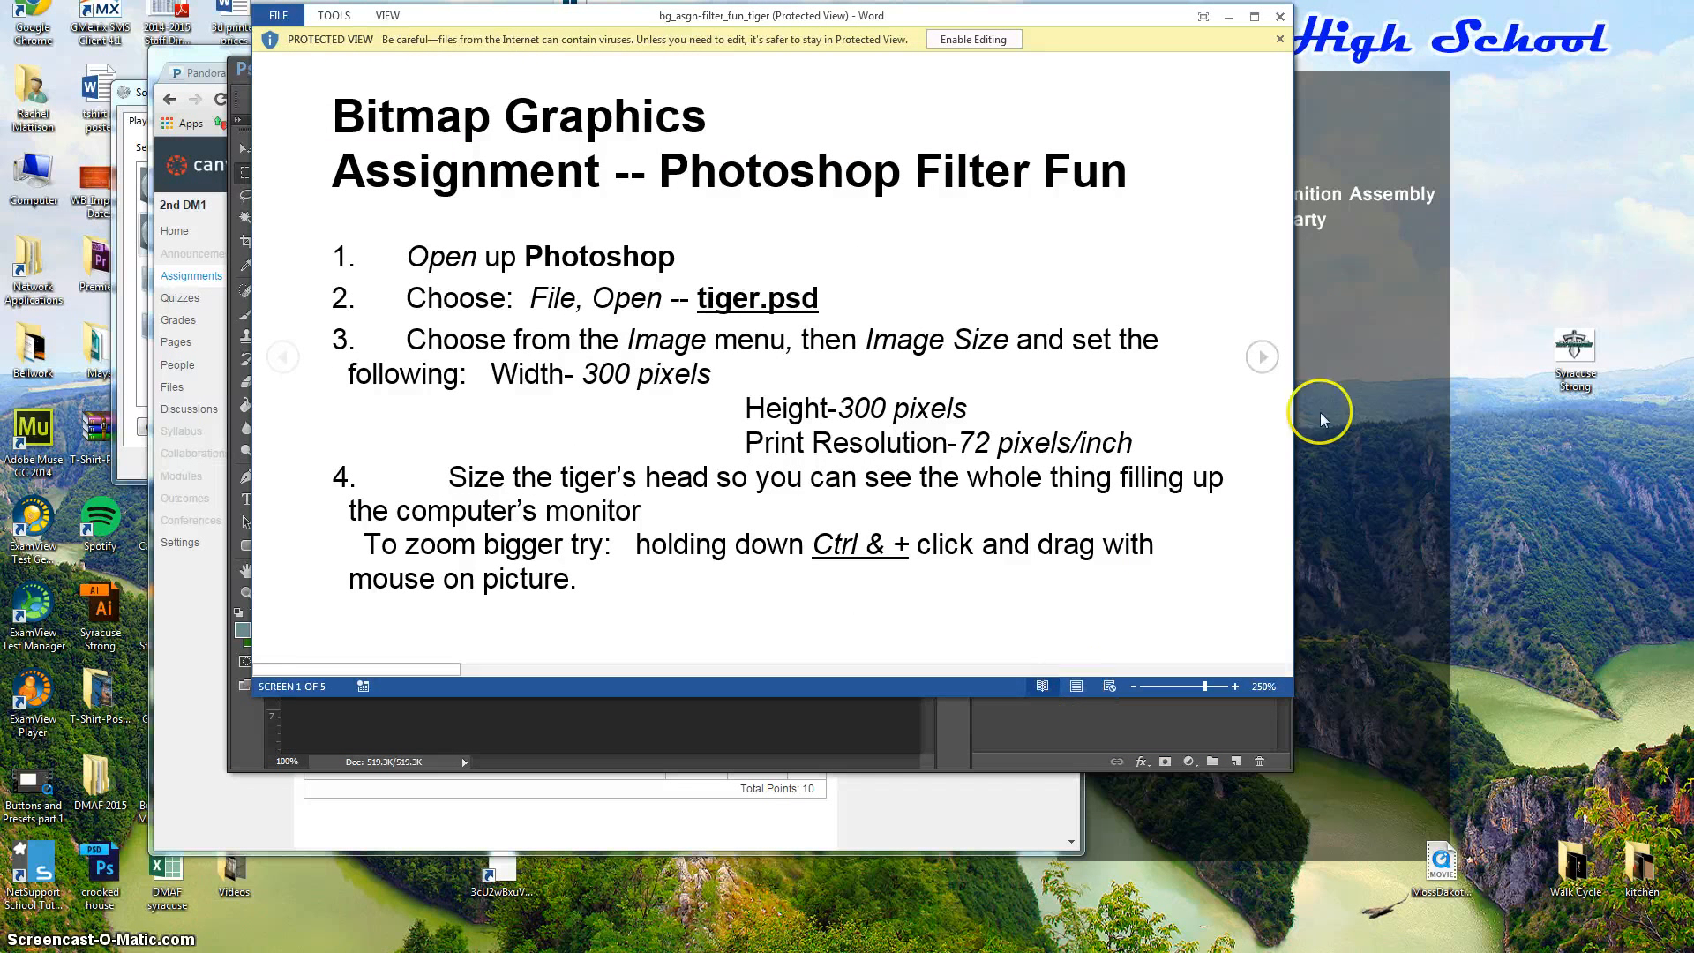
scroll(1305, 364, "down", 1)
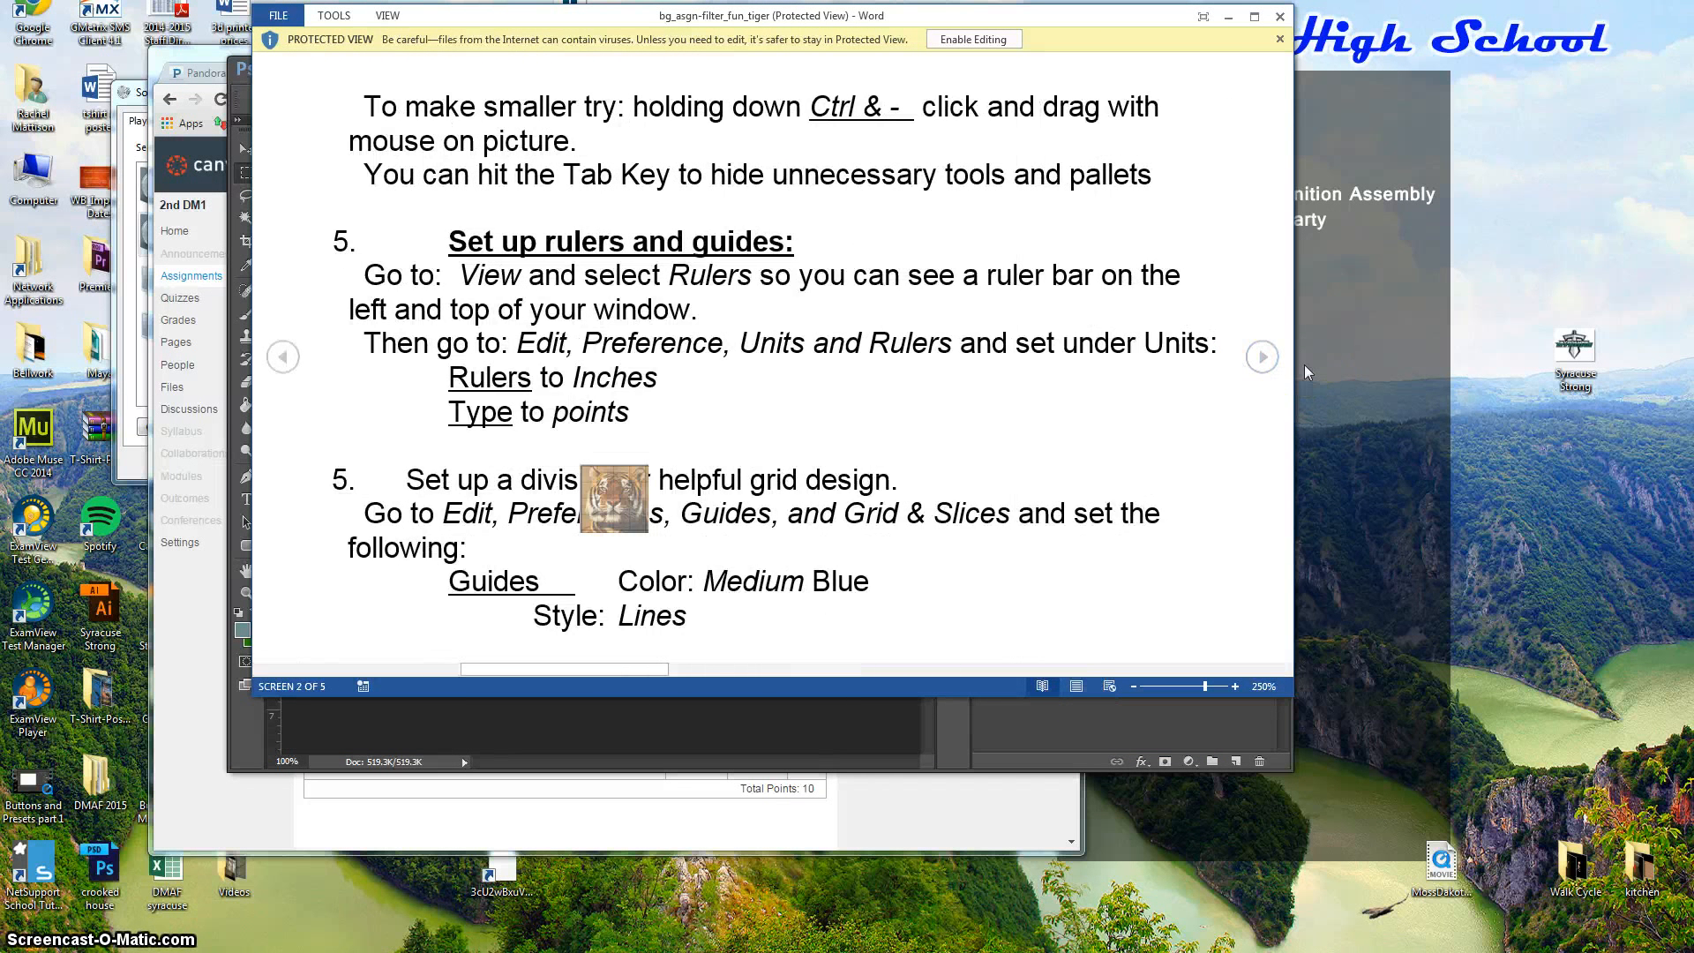
left_click(1076, 686)
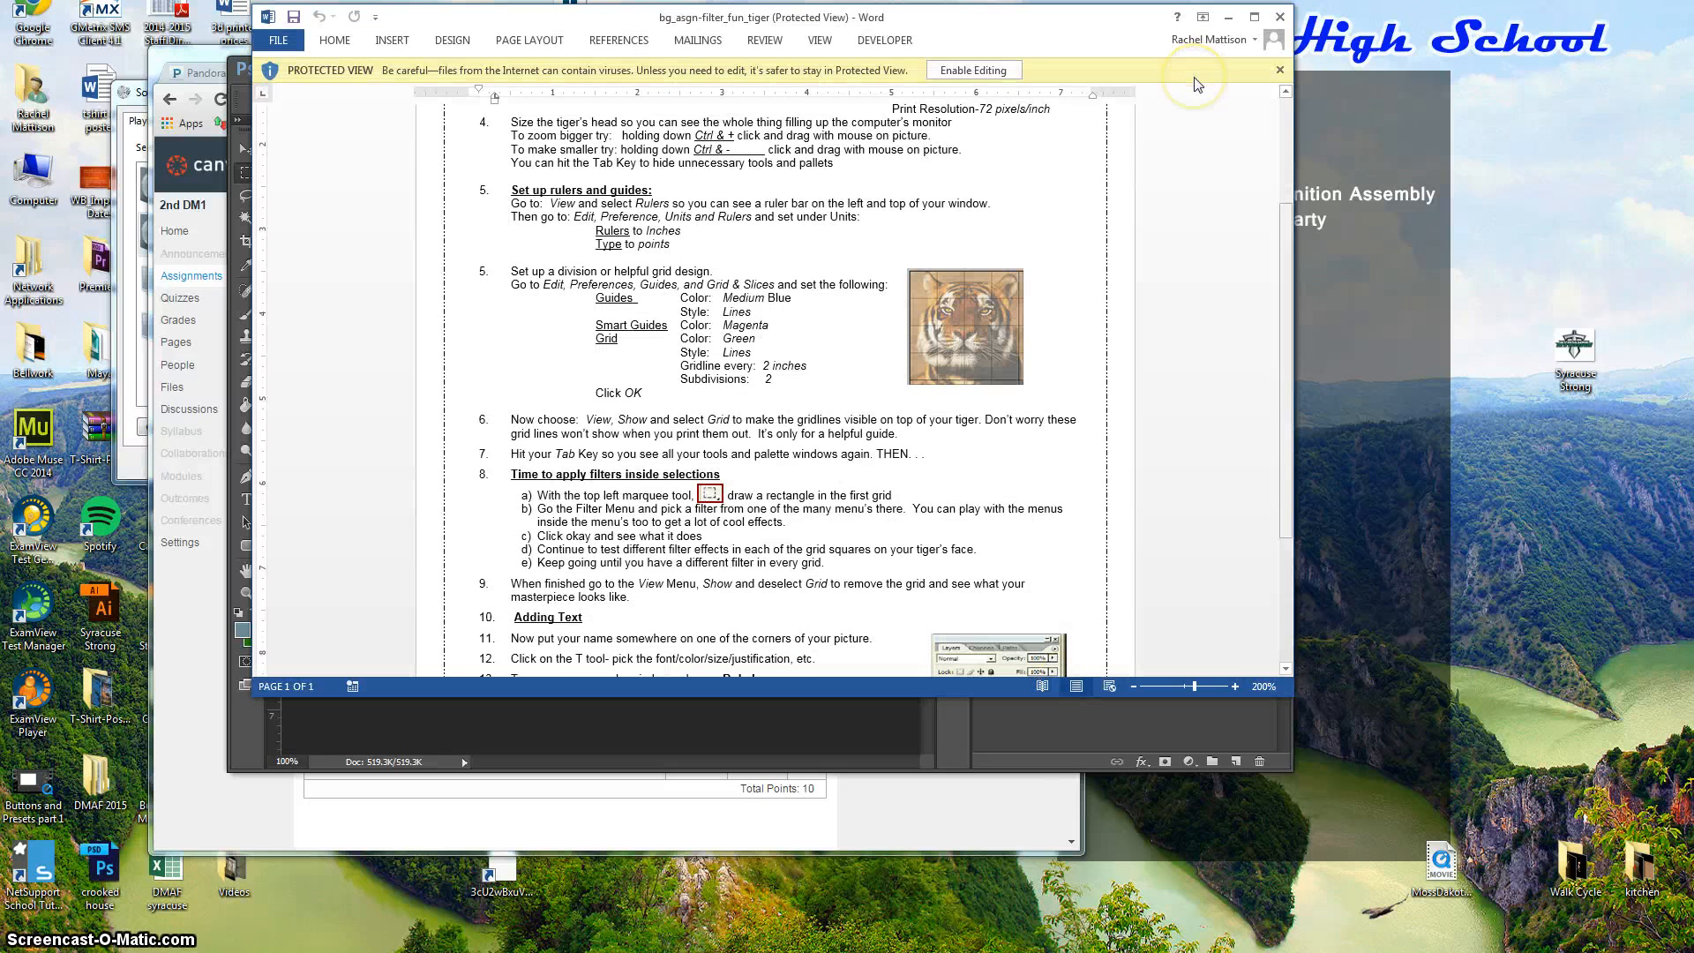
scroll(1198, 84, "up", 3)
scroll(1197, 84, "up", 1)
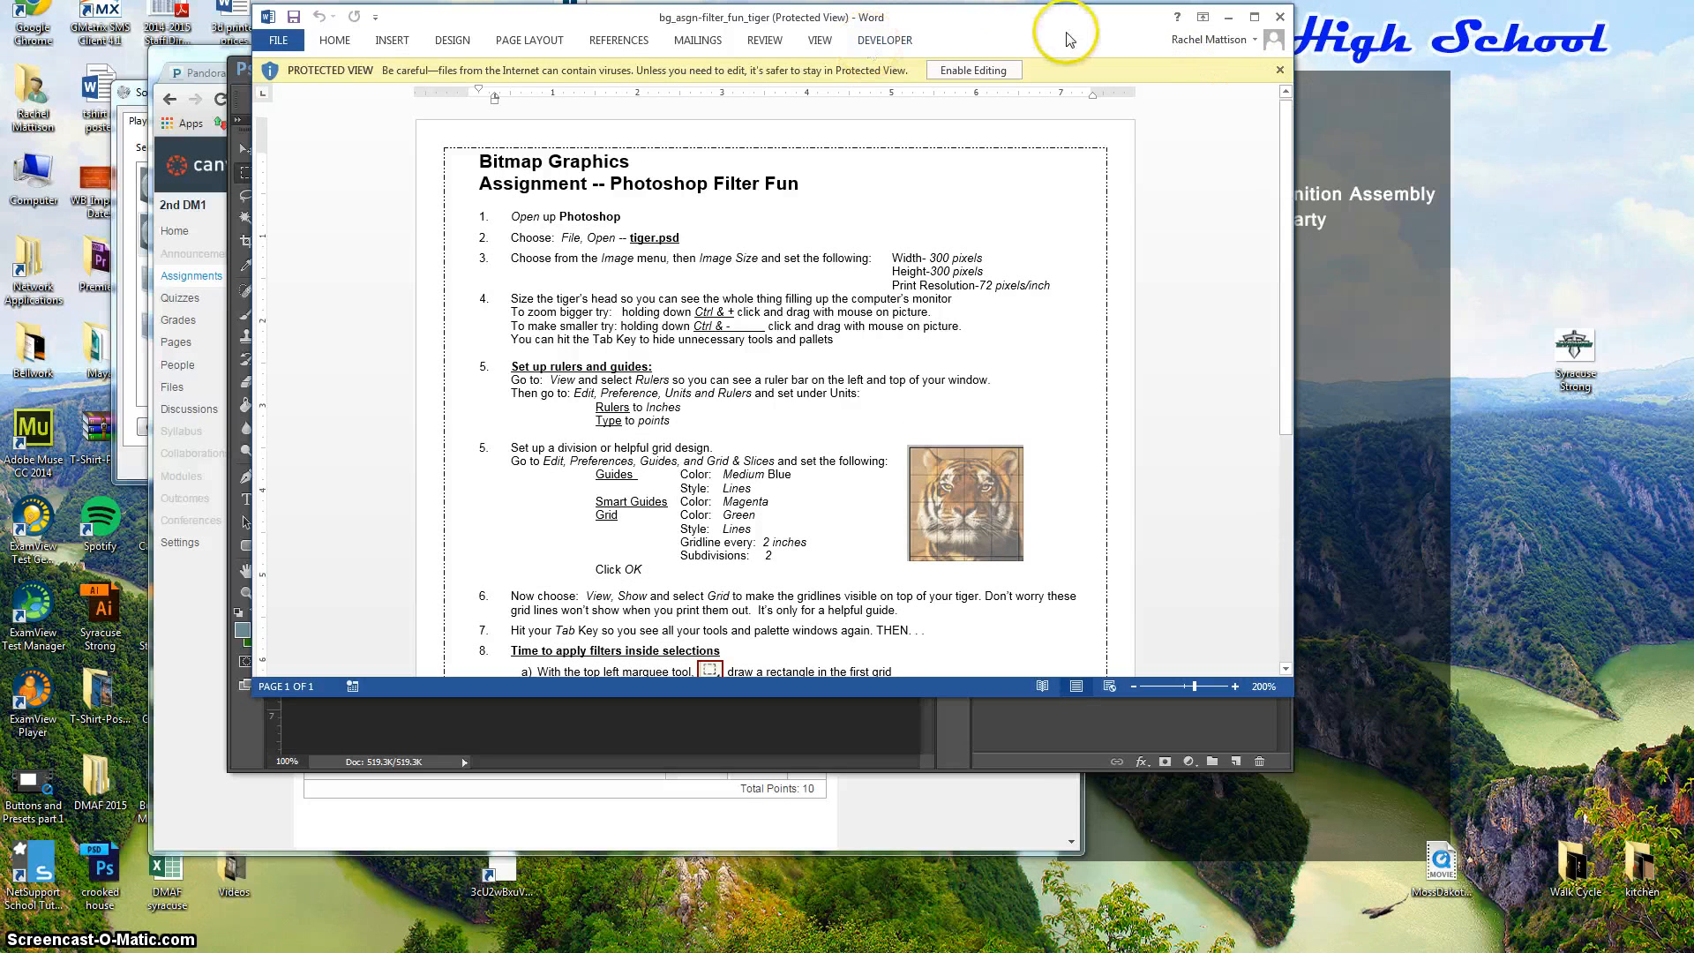
left_click_drag(1050, 39, 0, 22)
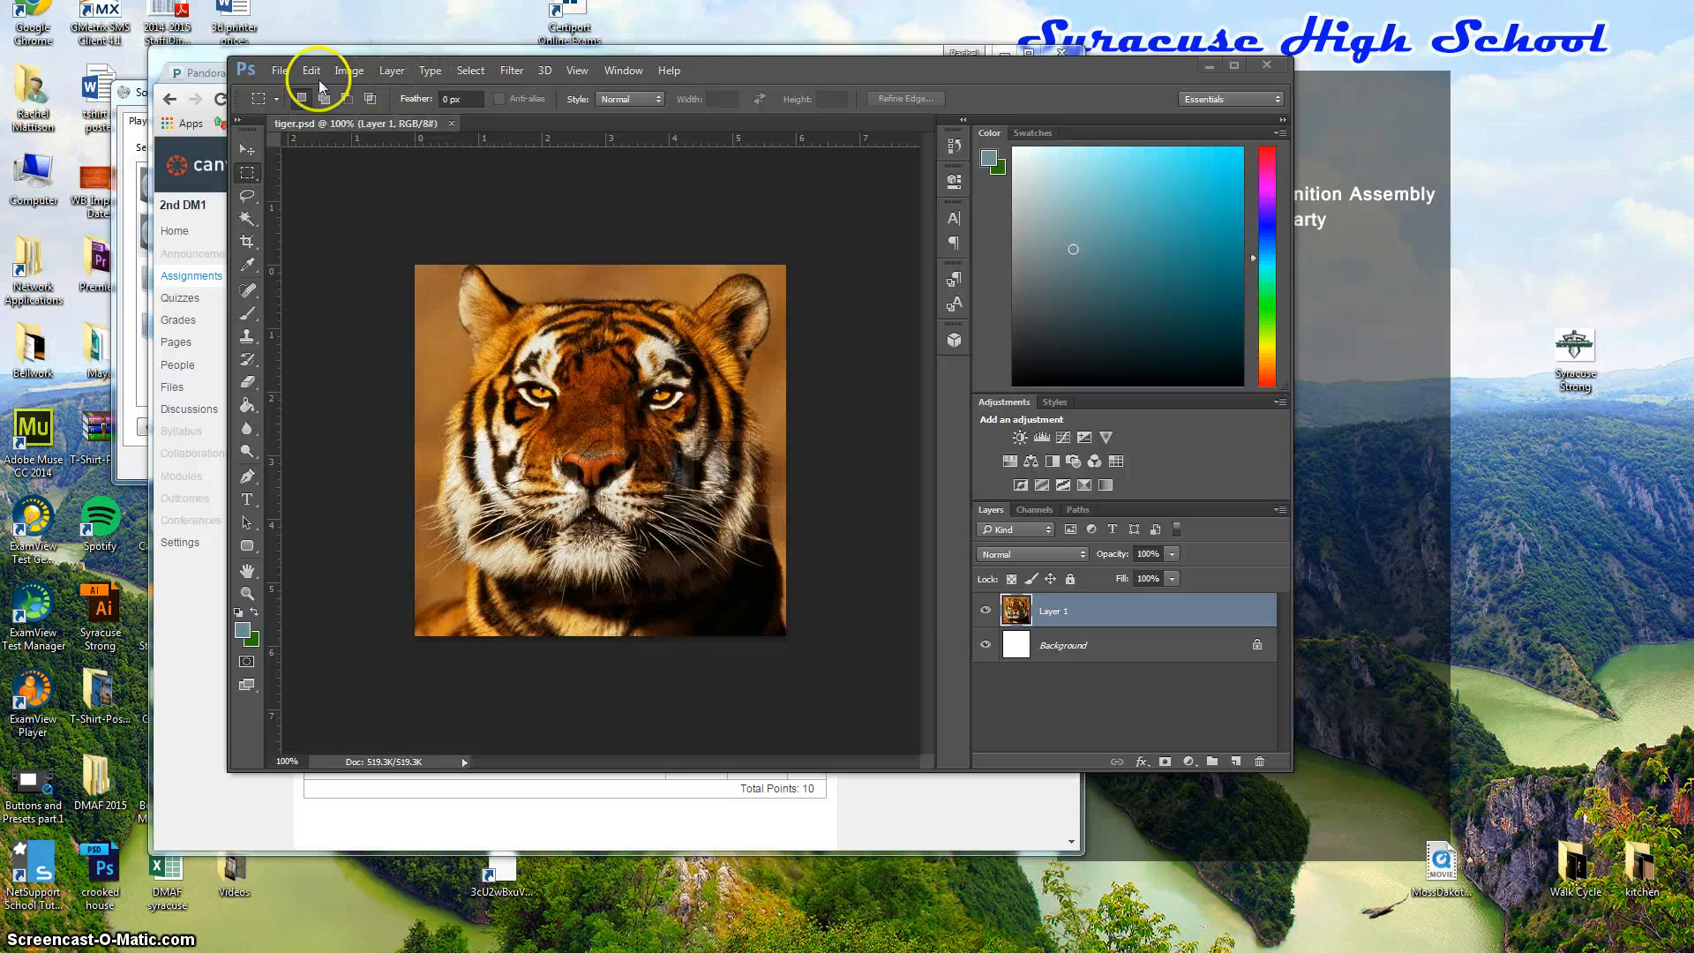
Set Image Size to a 300-pixel width, giving 300 × 300 pixels at 72 pixels/inch.
left_click(348, 70)
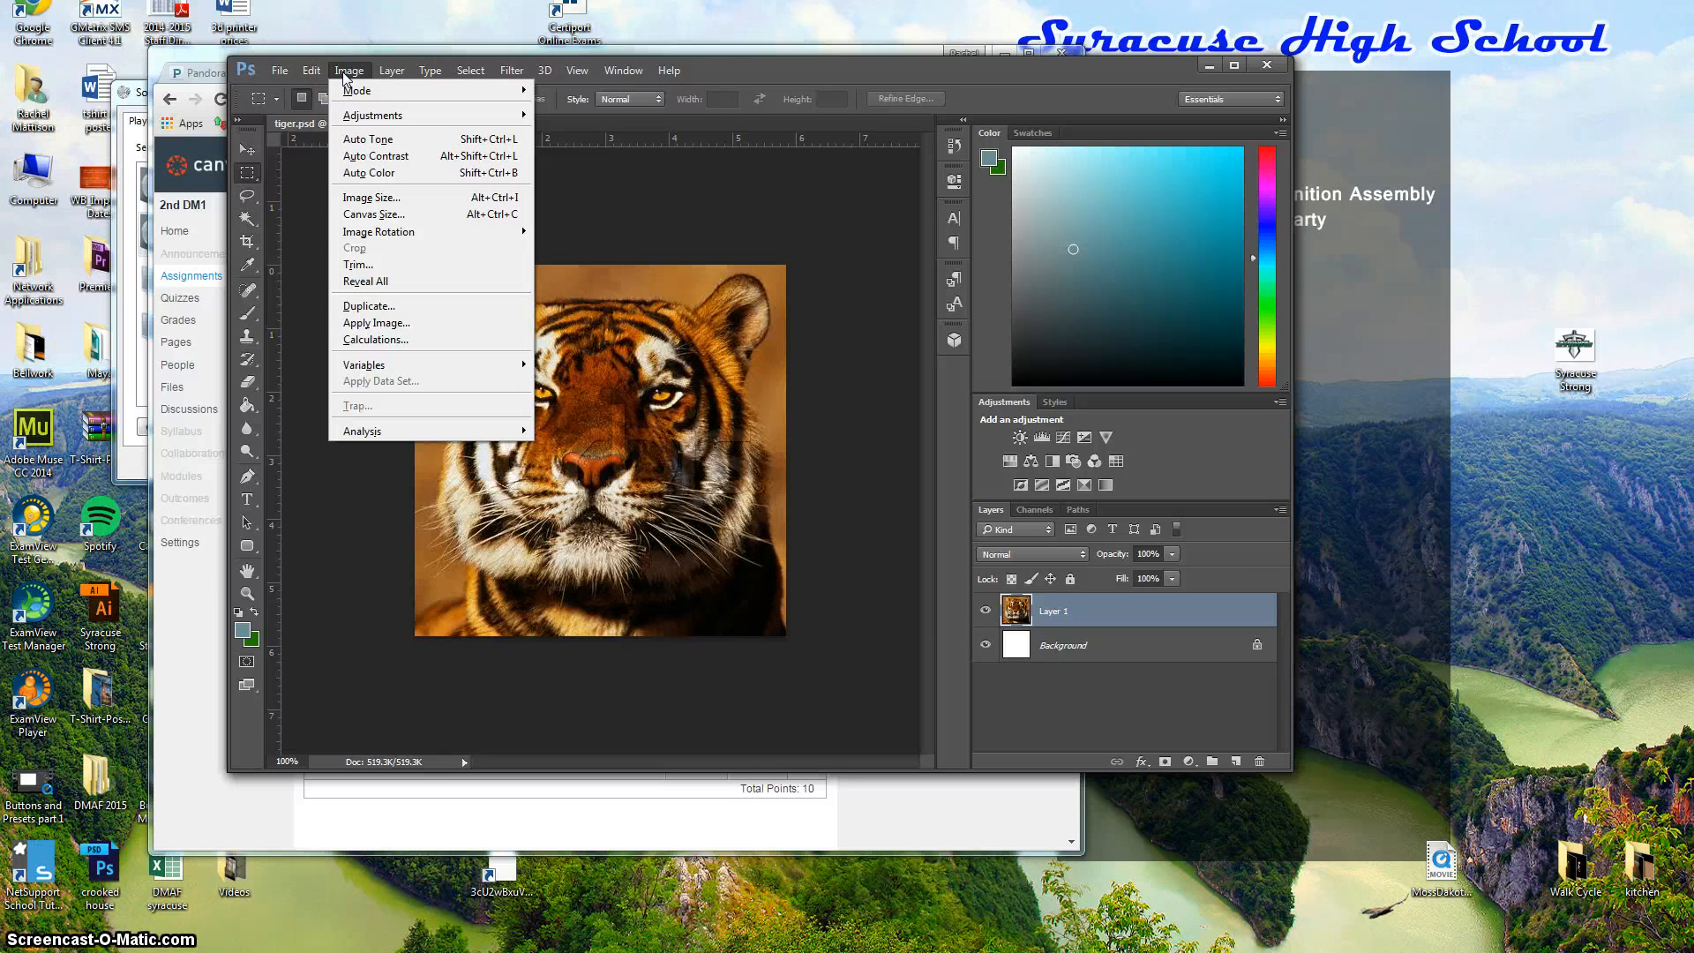
left_click(375, 197)
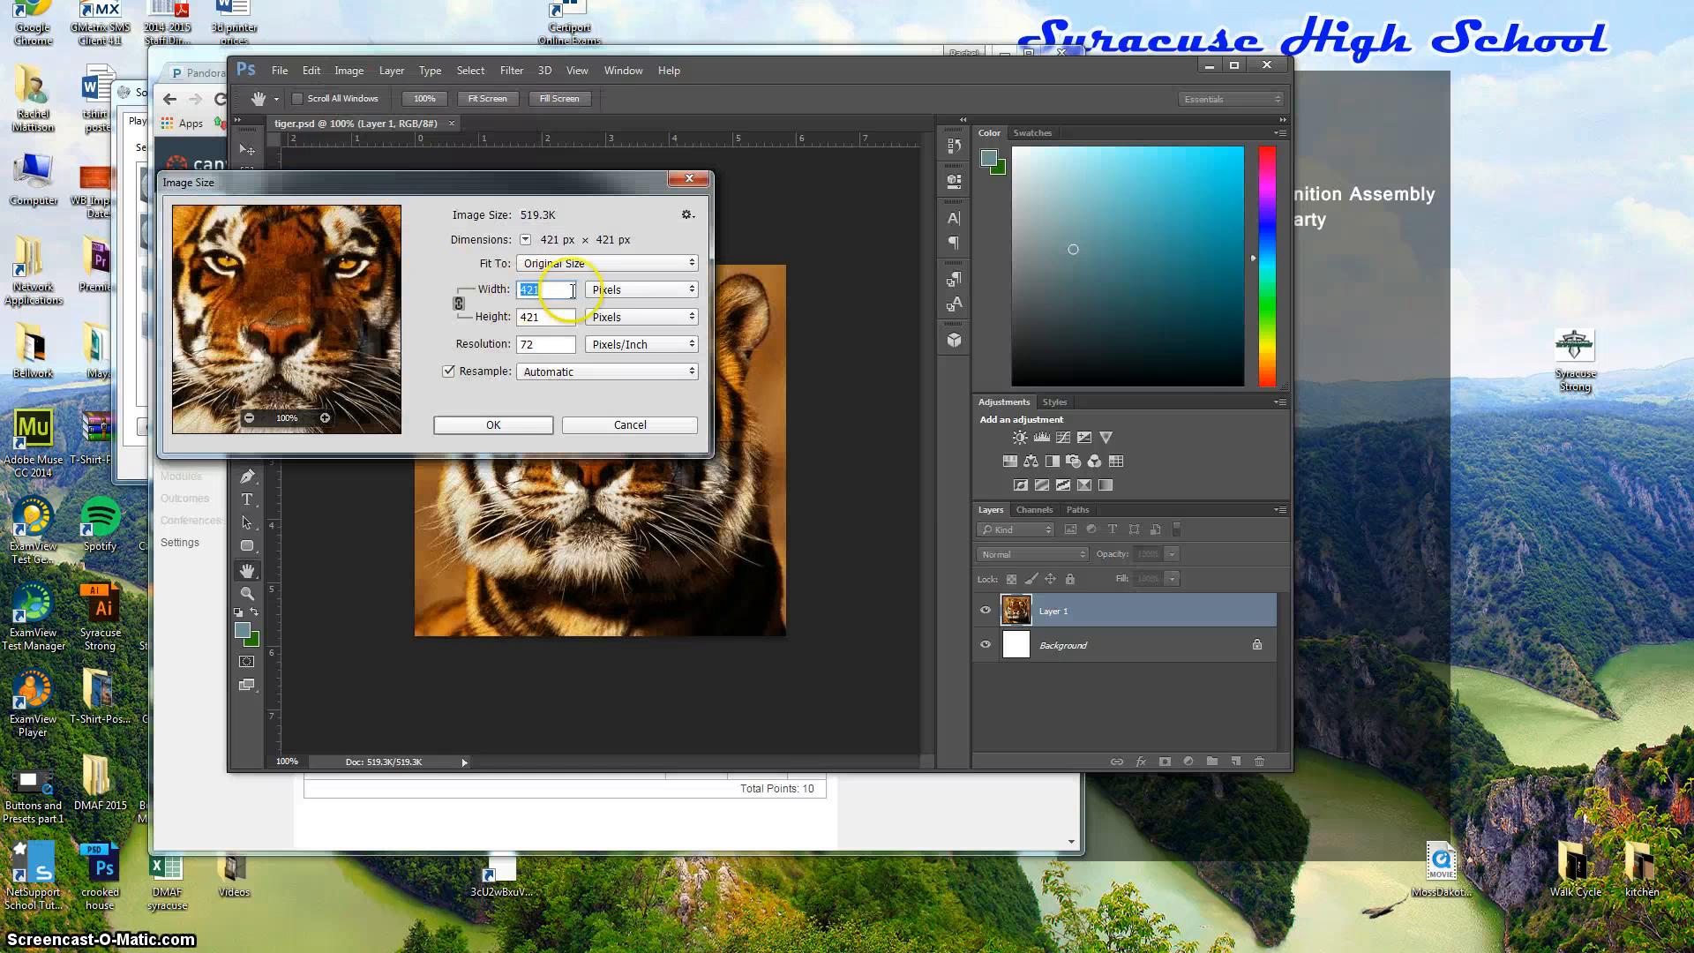
left_click(623, 297)
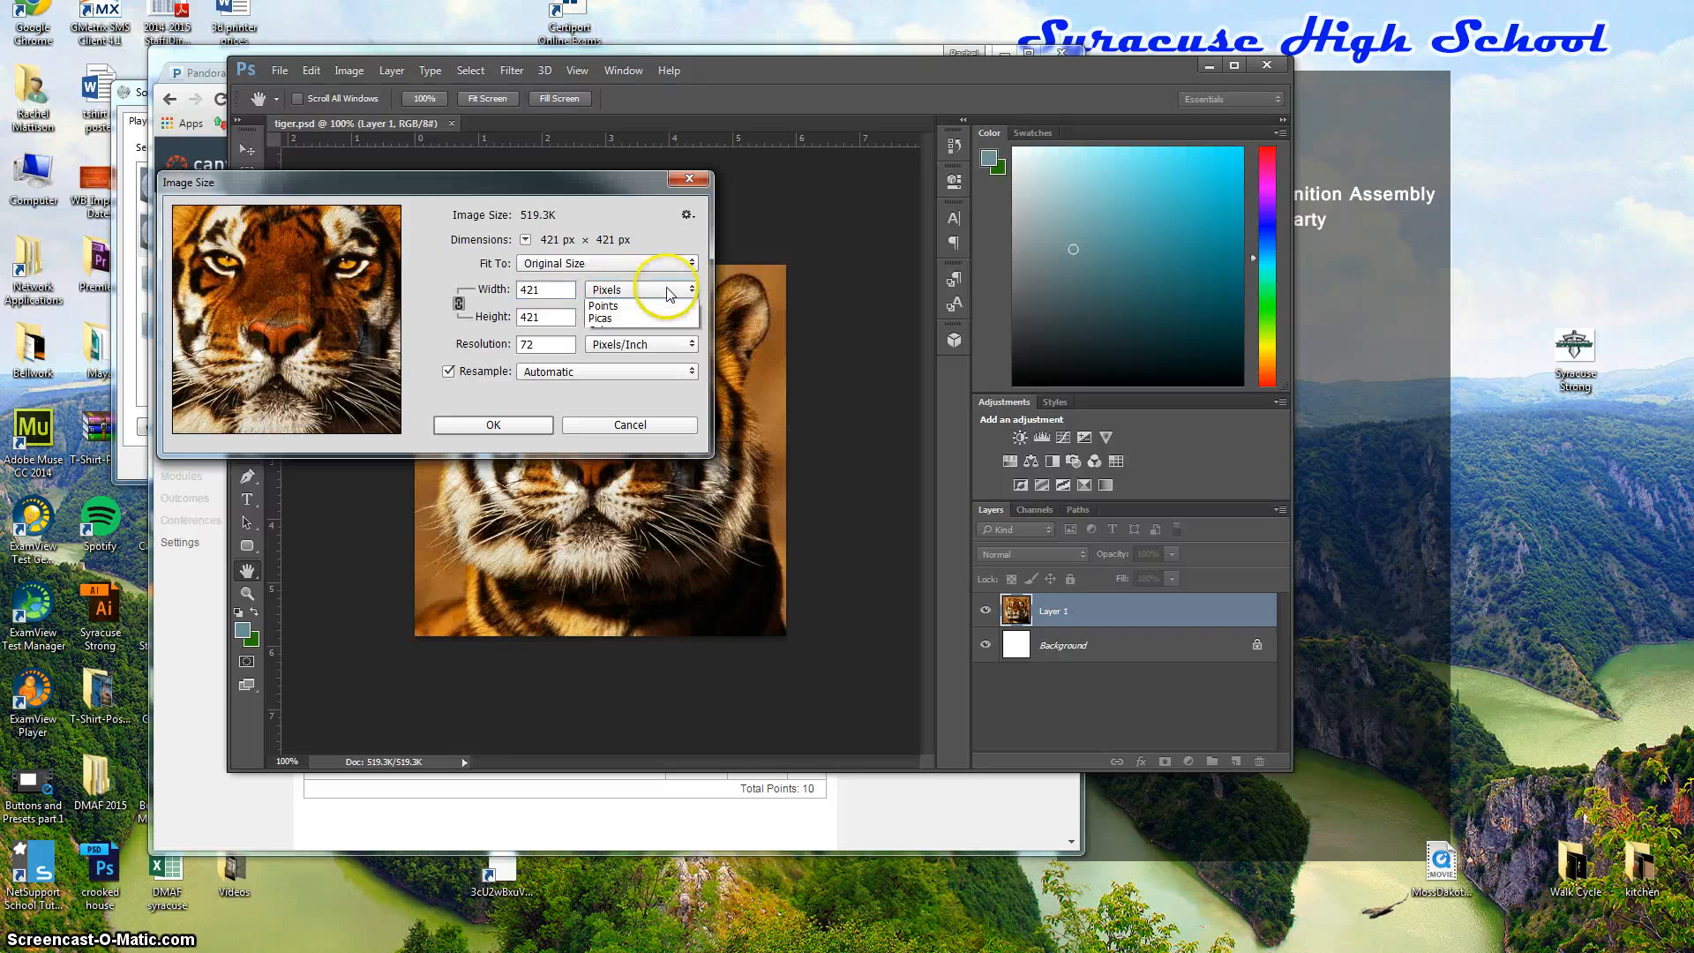
left_click(616, 297)
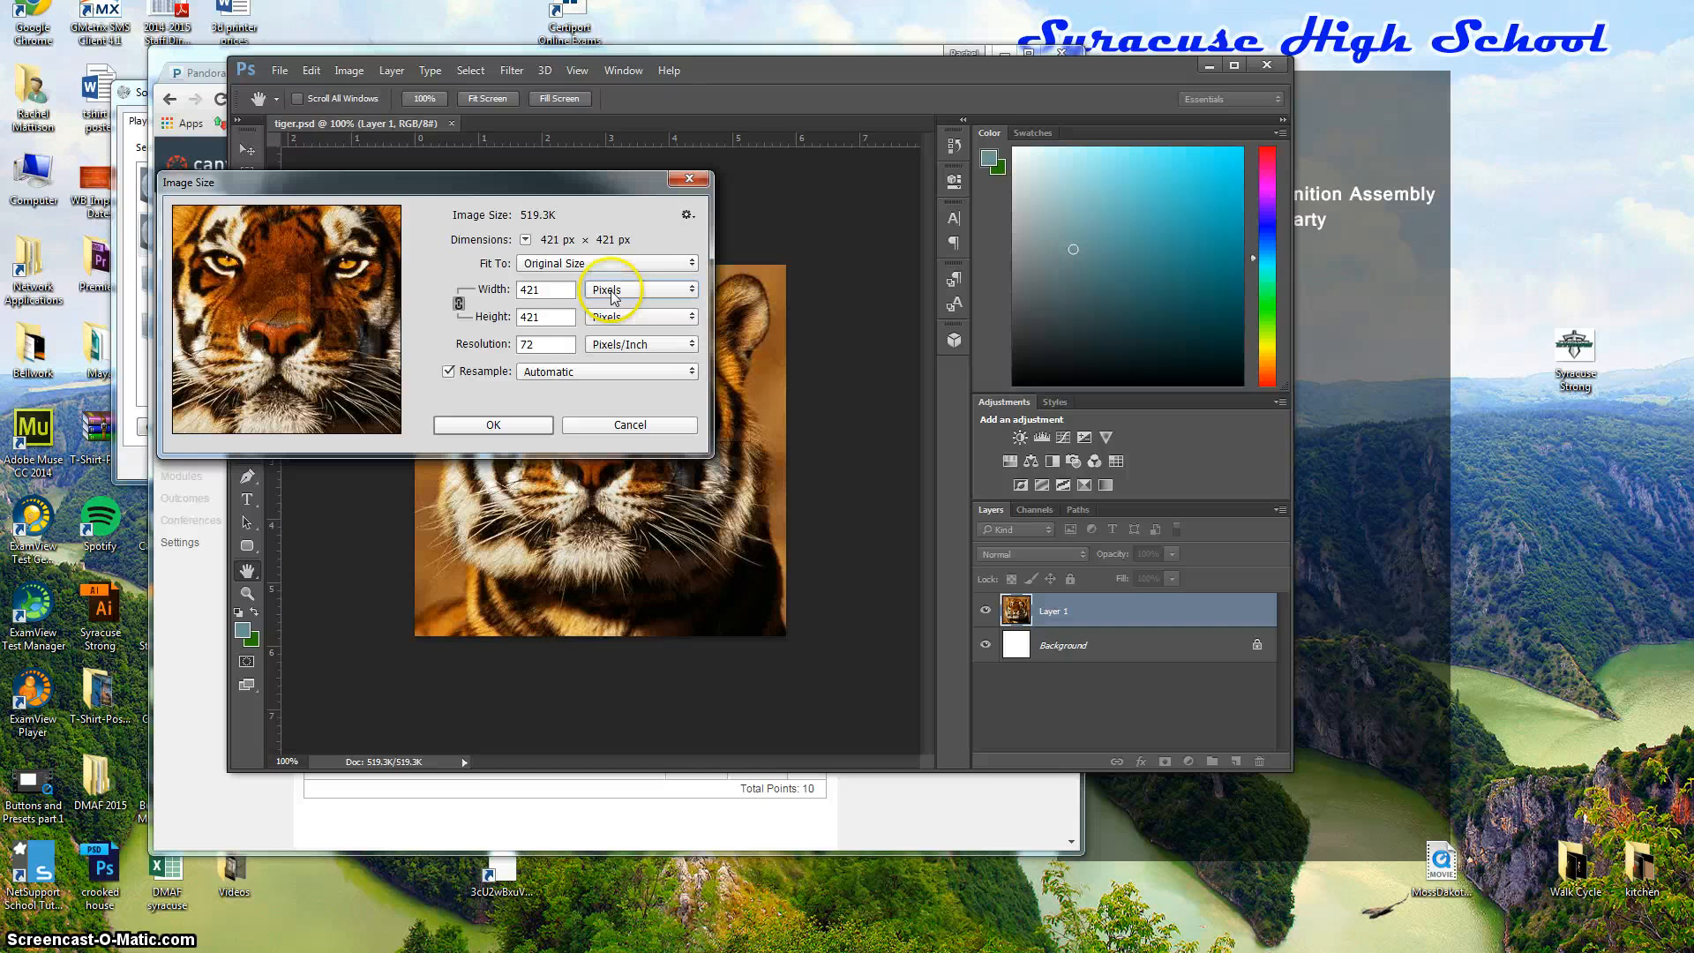
double_click(555, 298)
type("33")
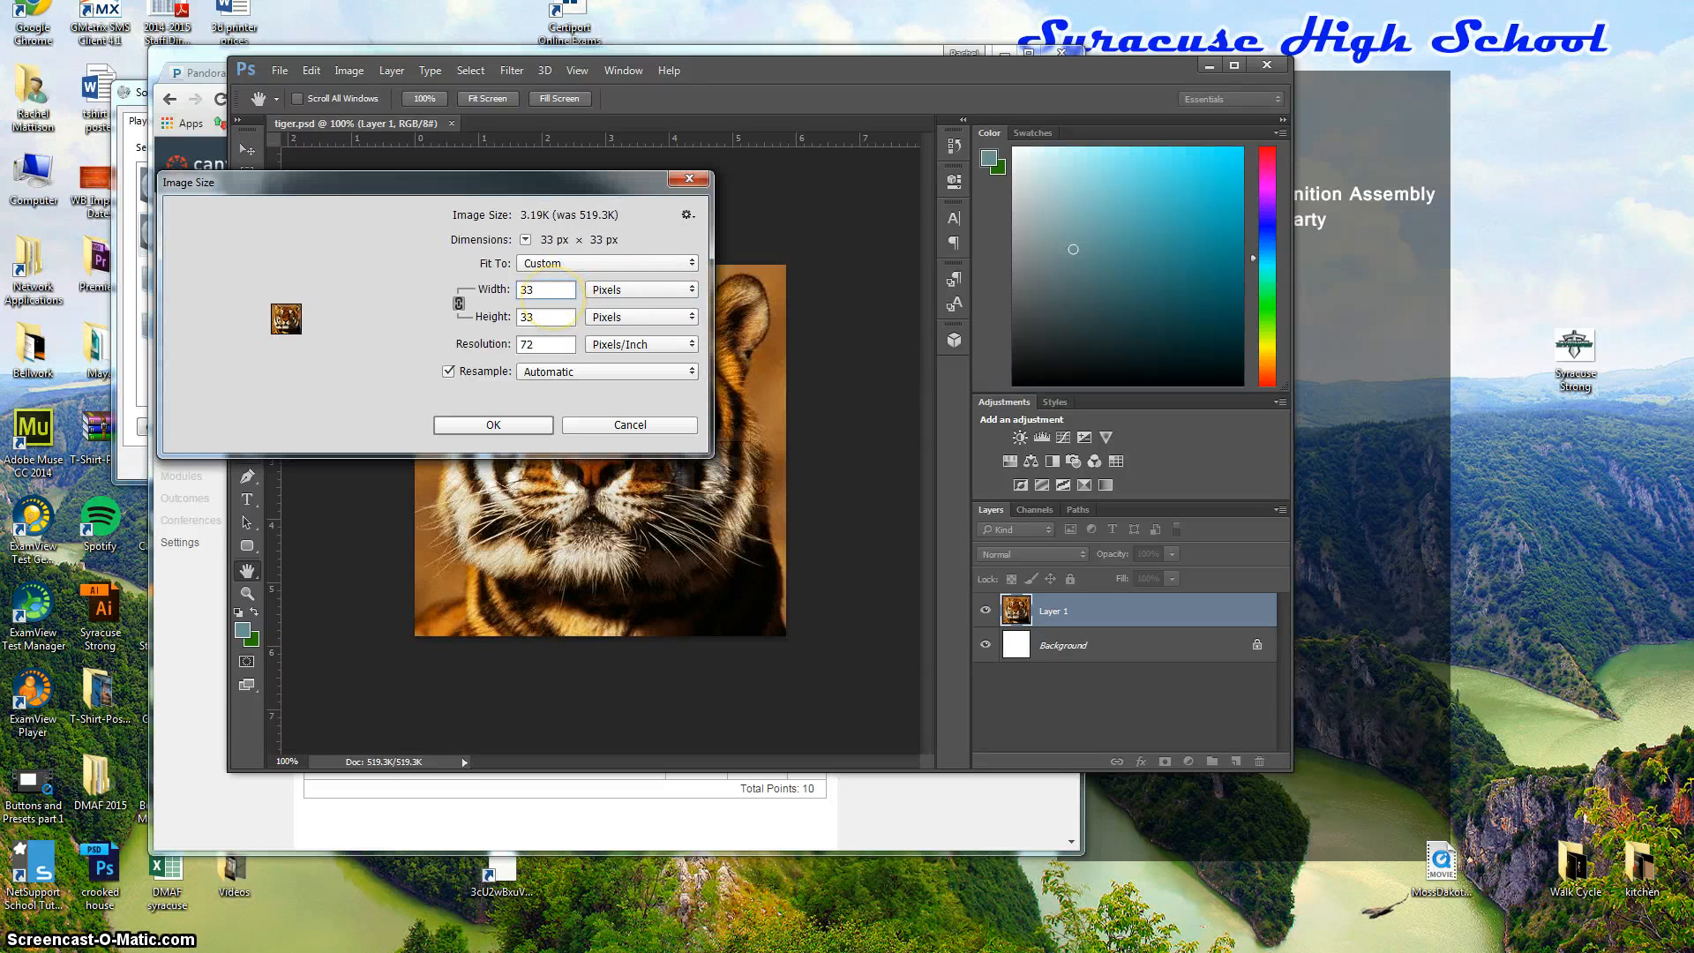
key("BackSpace")
type("00")
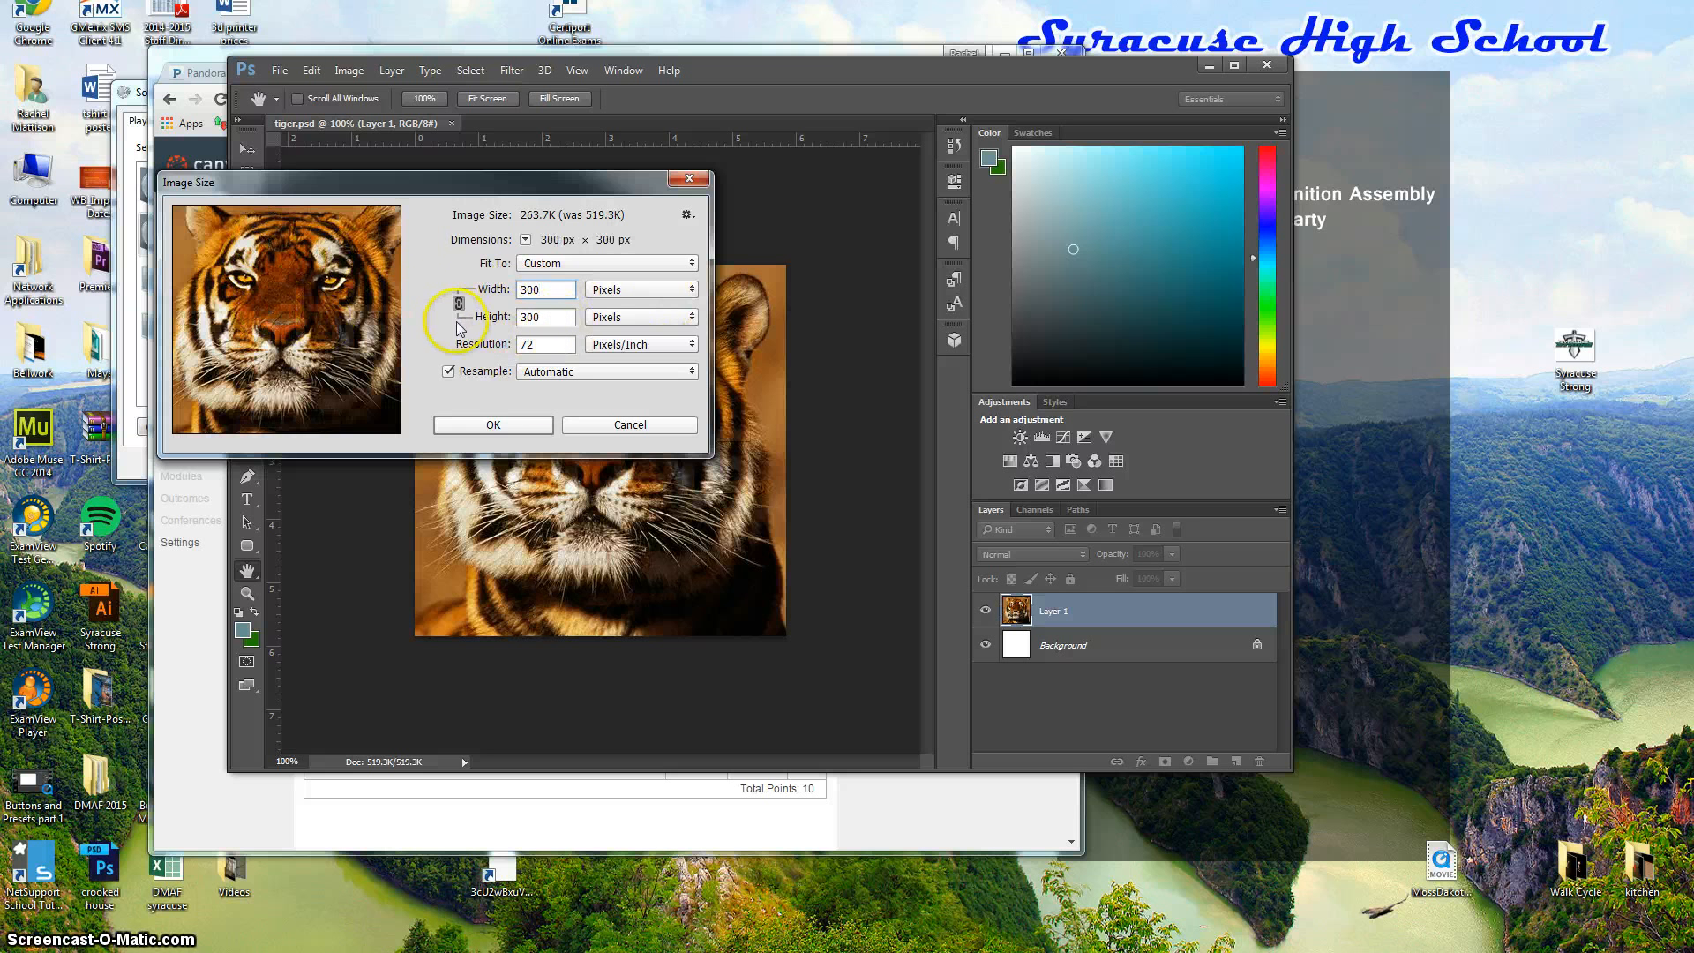
left_click(519, 436)
key("m")
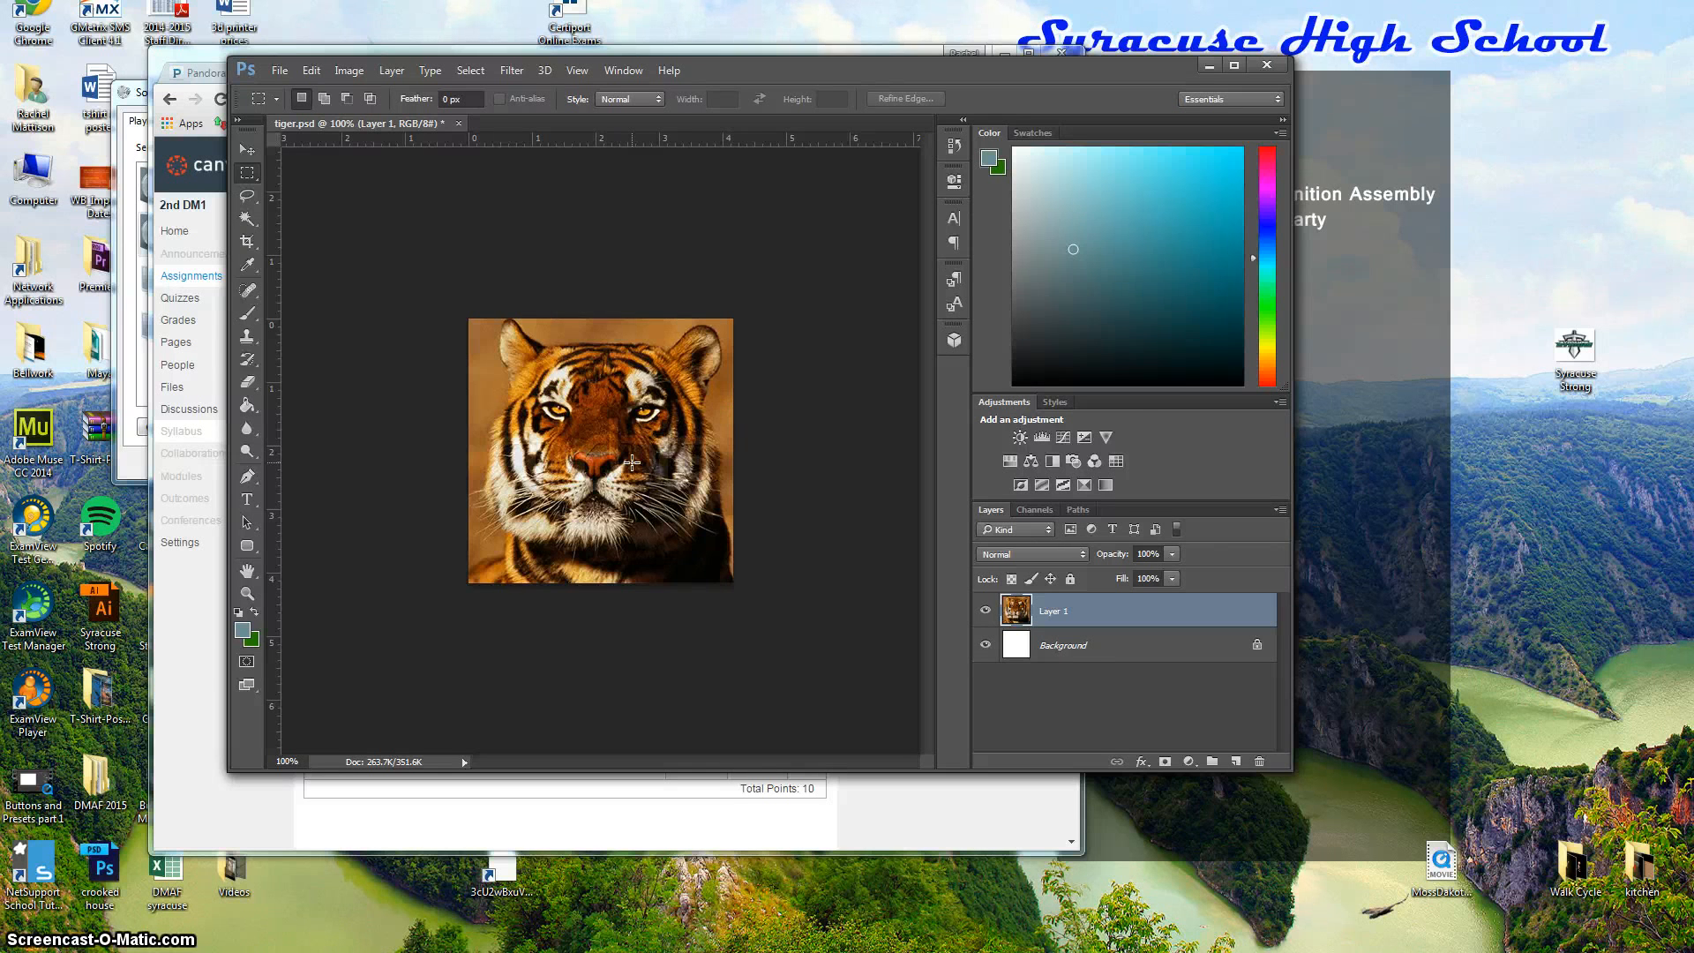
Zoom the tiger to about 240% so its head fills the view.
key("ctrl+plus")
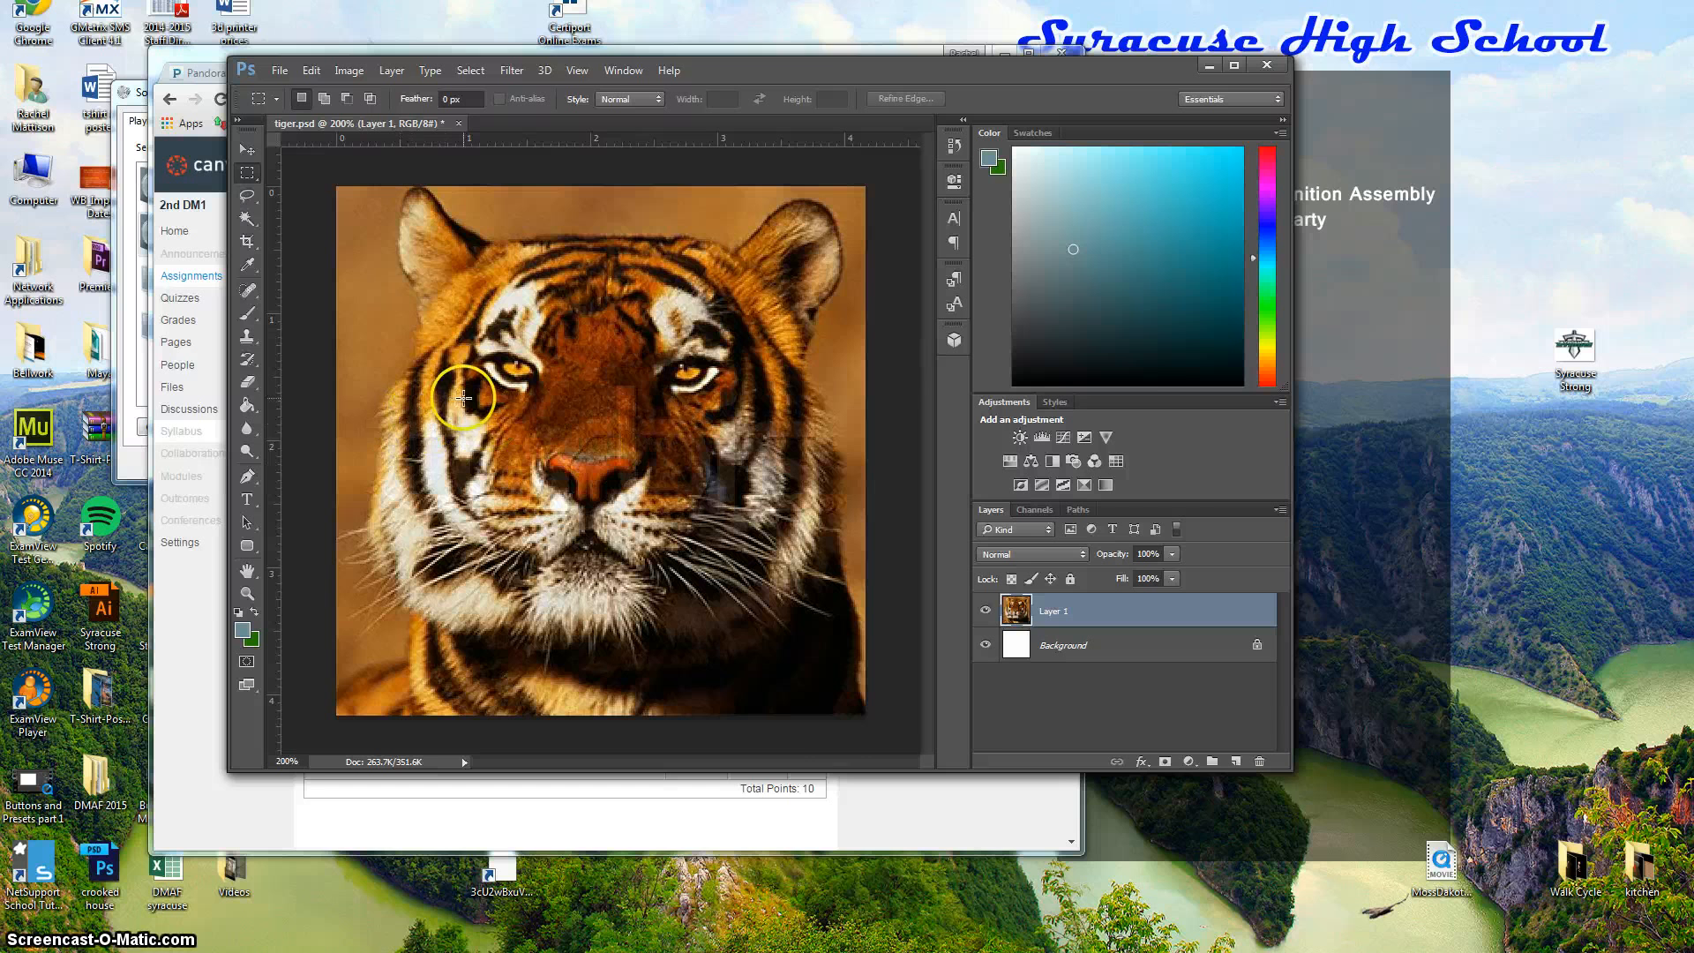
left_click(527, 424)
left_click_drag(526, 424, 533, 514)
key("ctrl+minus")
scroll(544, 394, "up", 4)
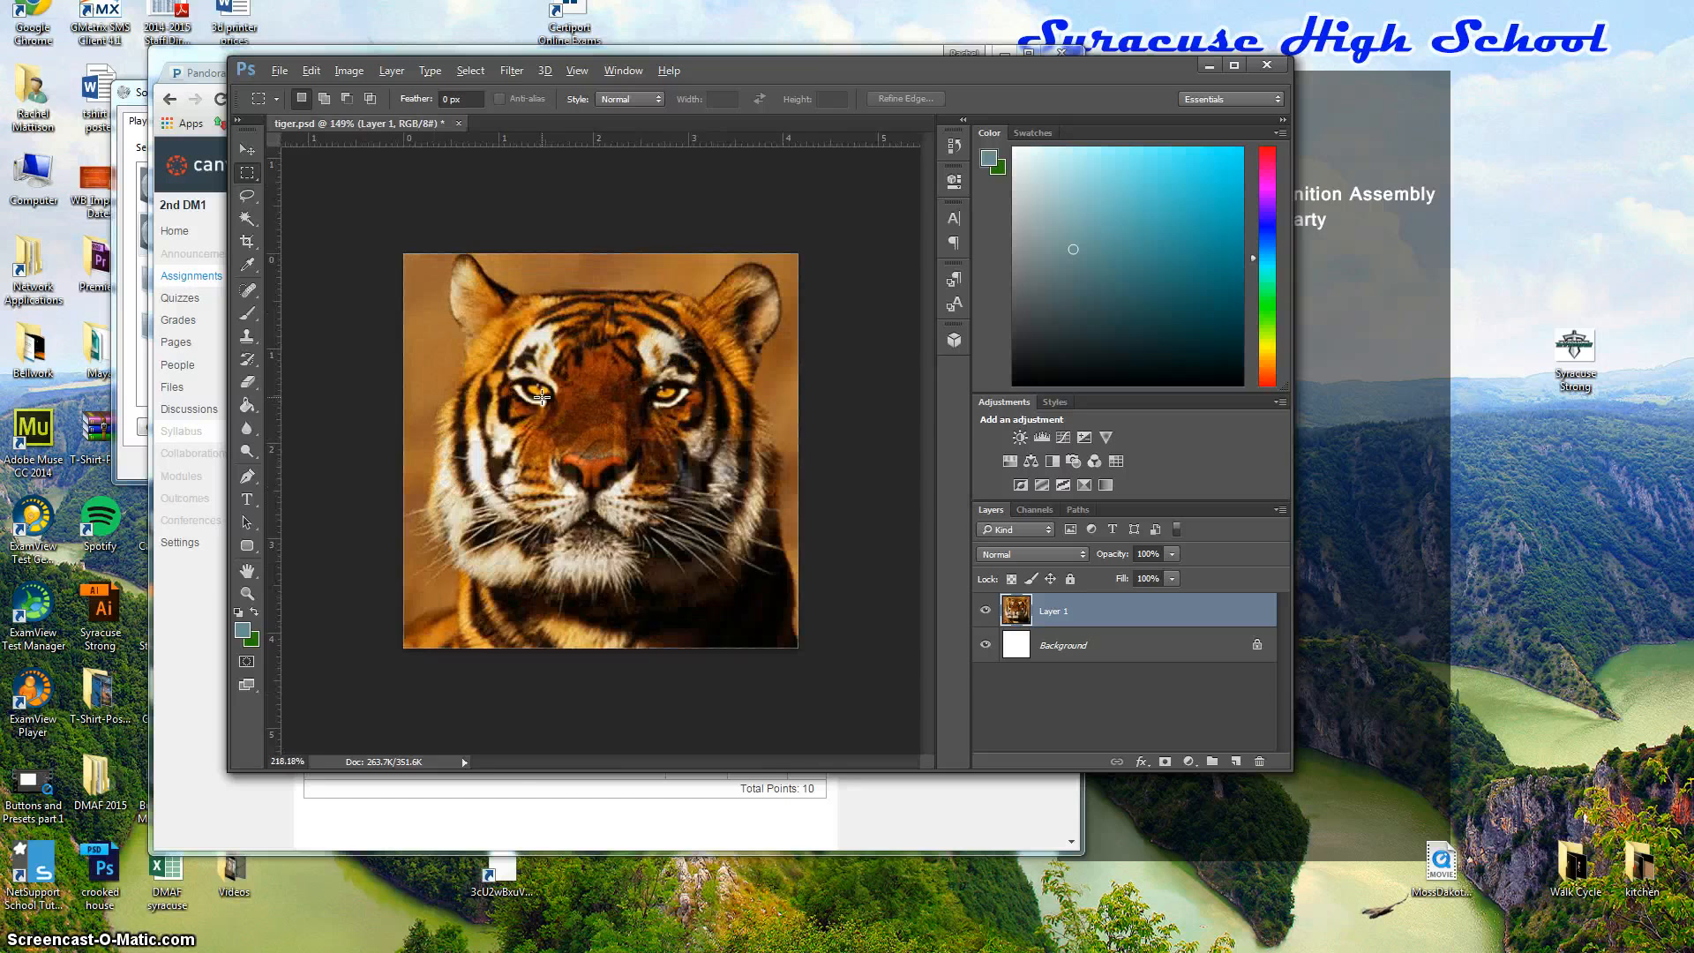
scroll(542, 398, "up", 1)
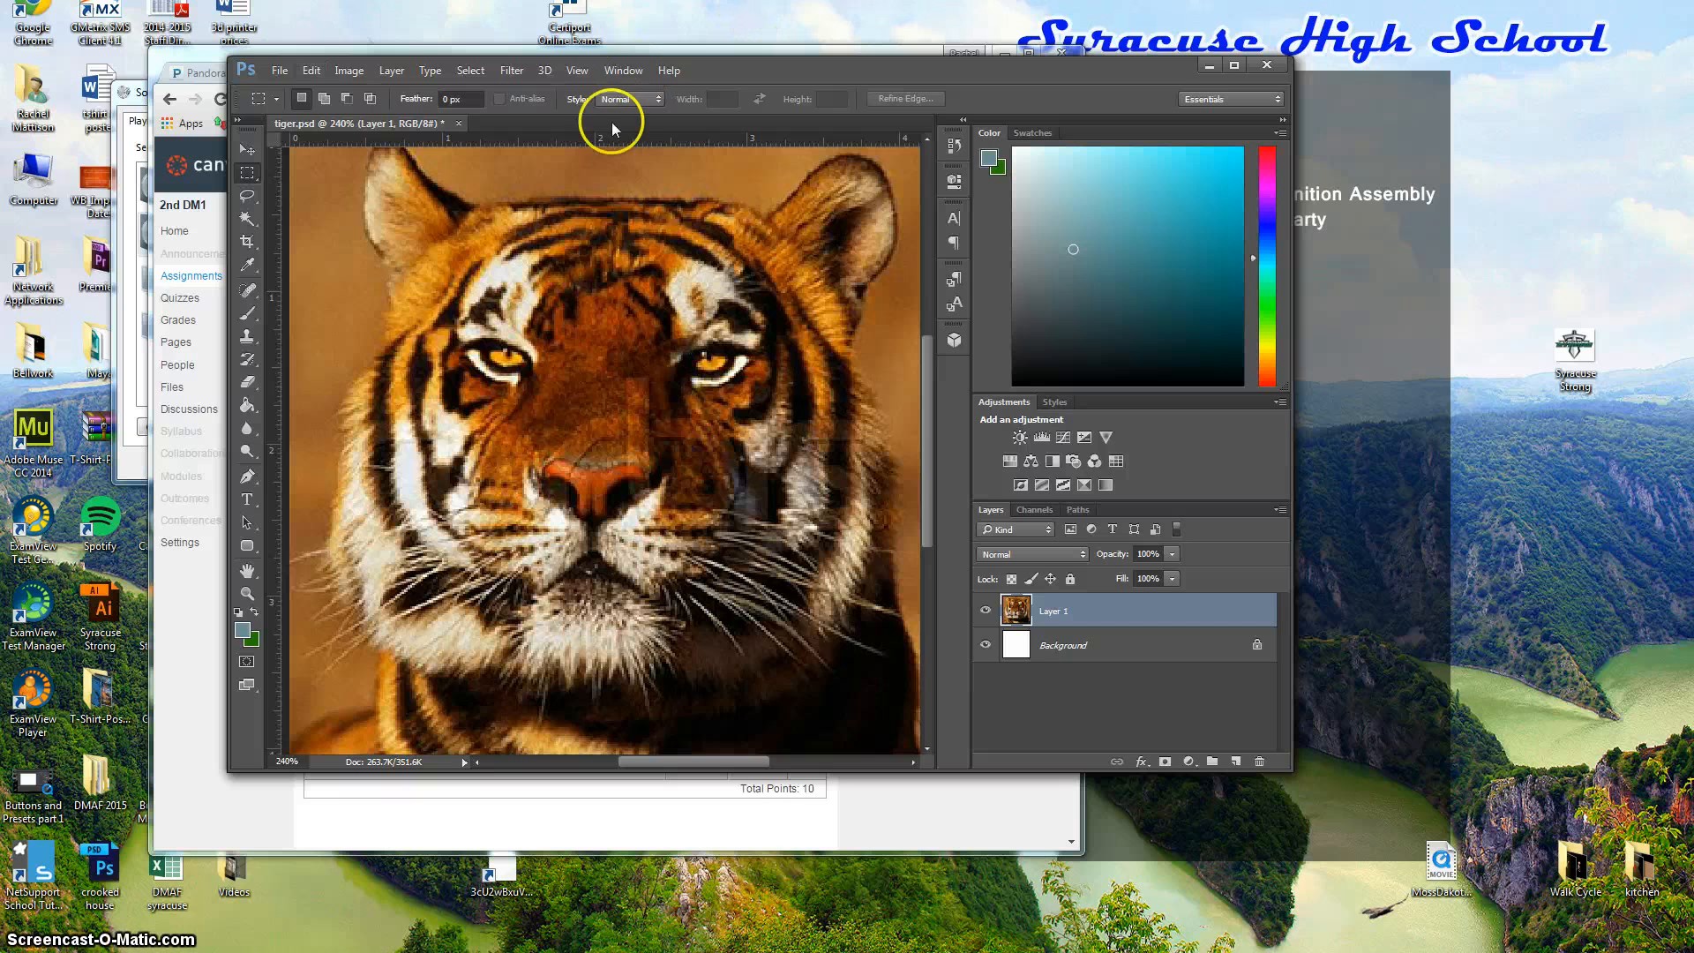
left_click(578, 72)
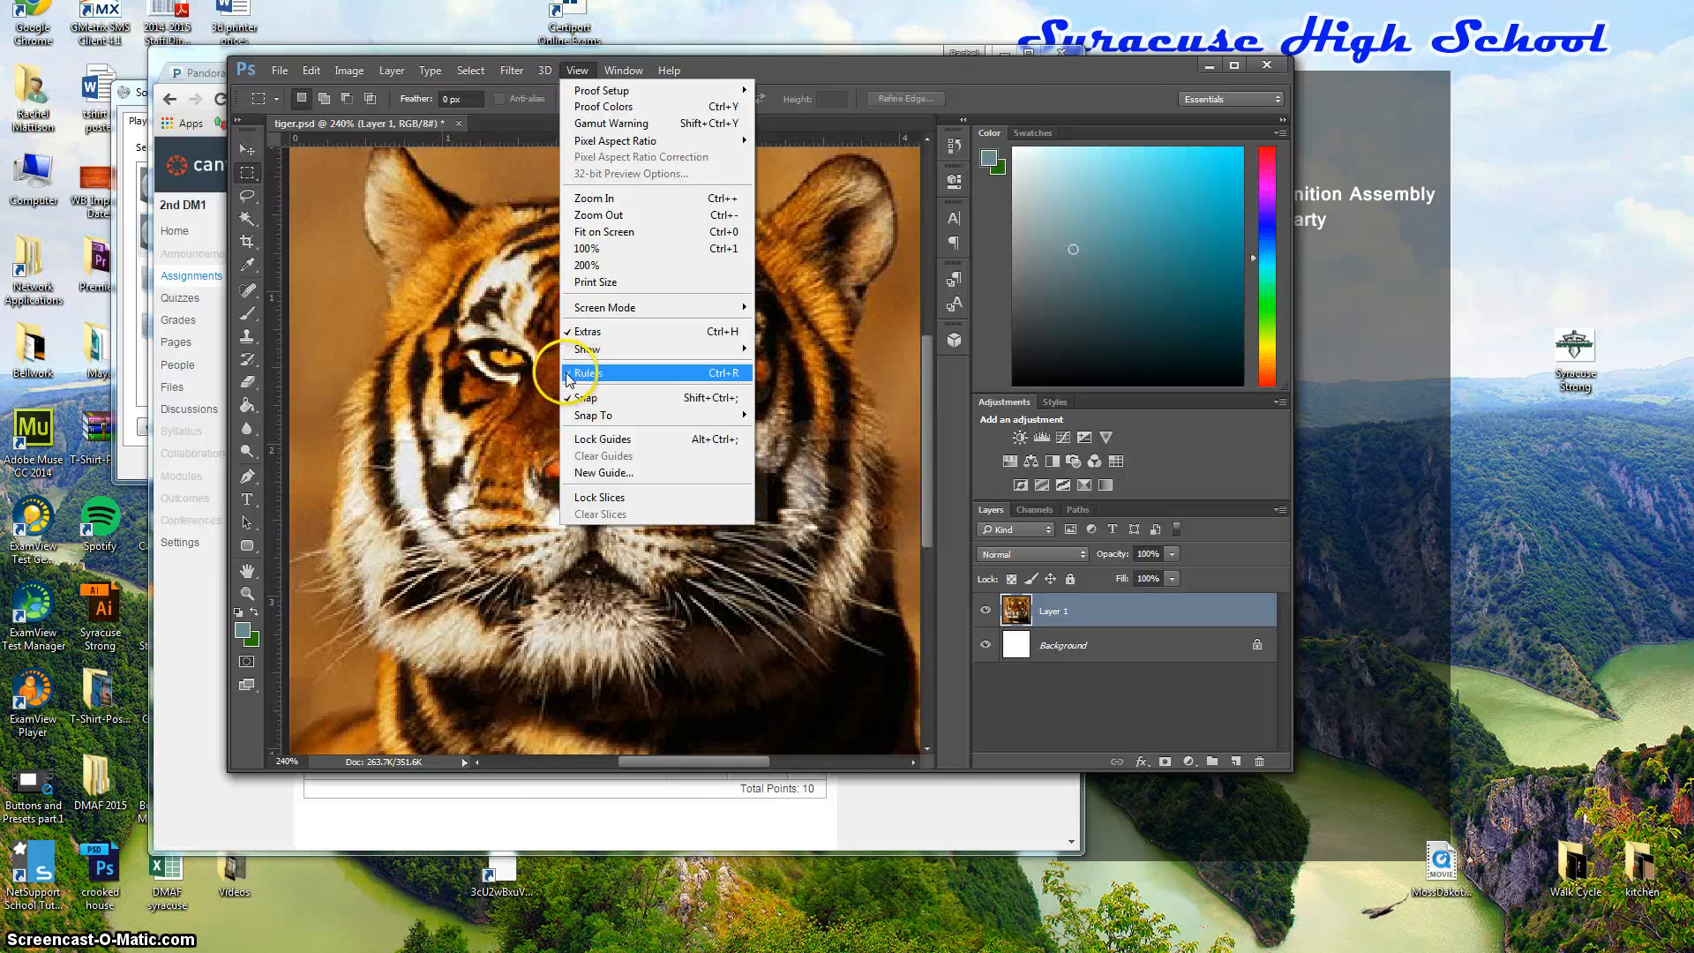
Open Units & Rulers preferences, with rulers in Inches and type in Points.
left_click(770, 53)
left_click(1131, 67)
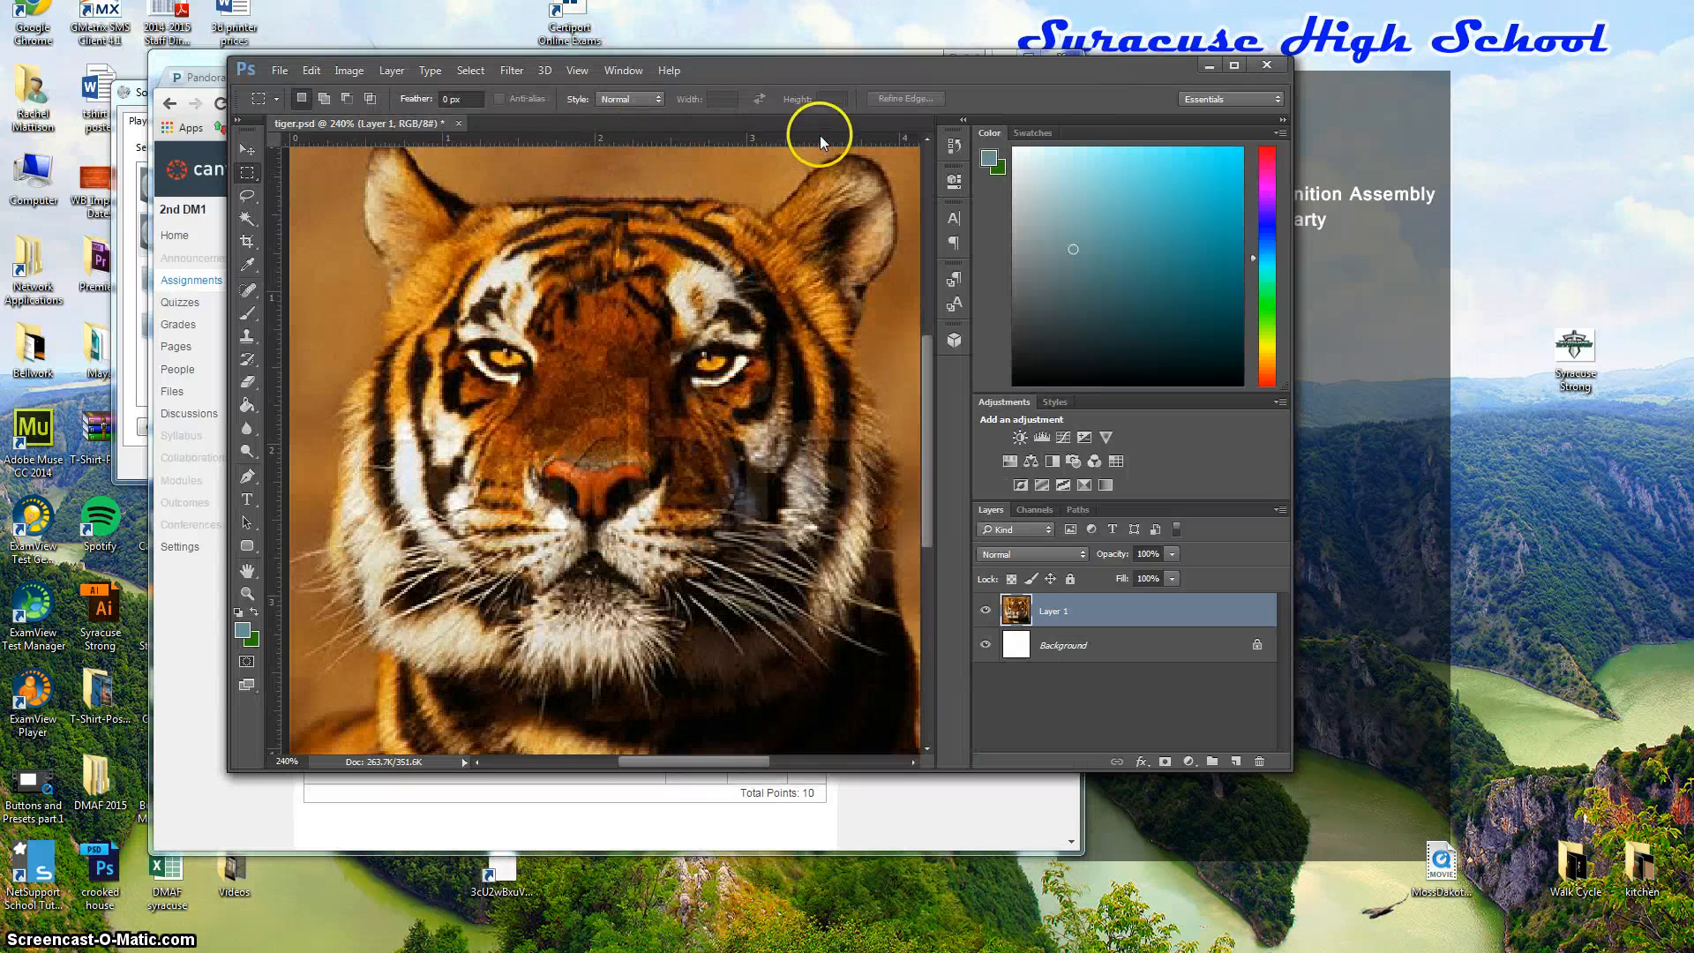
left_click(314, 70)
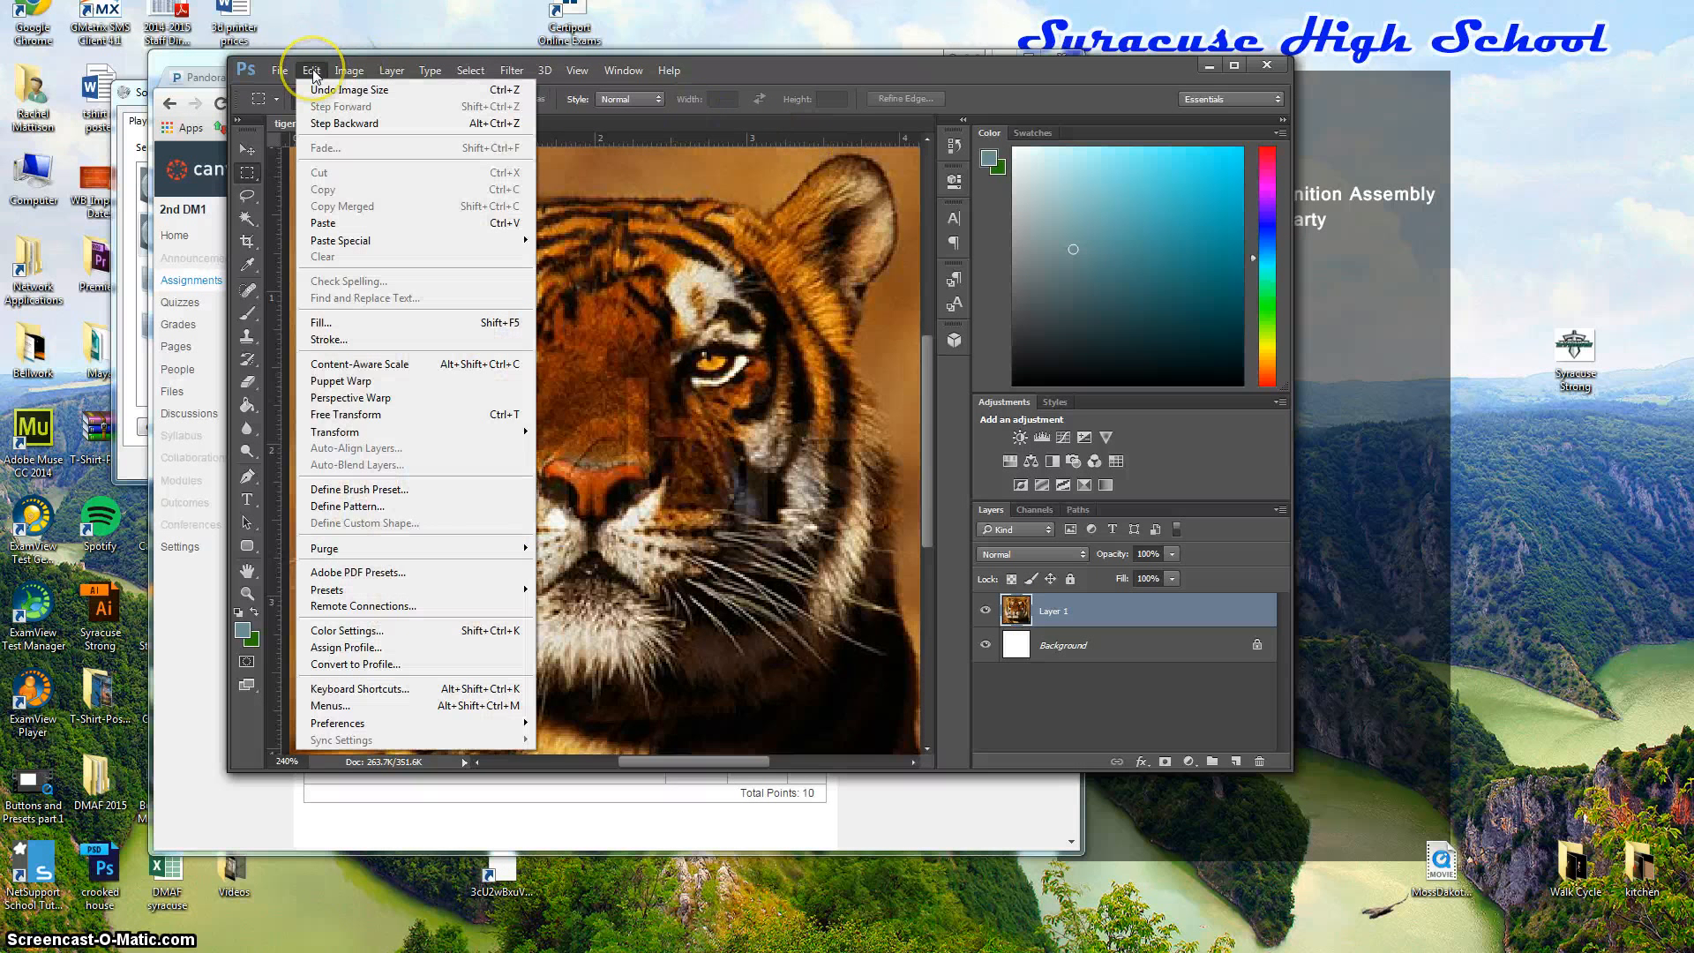
mouse_move(523, 725)
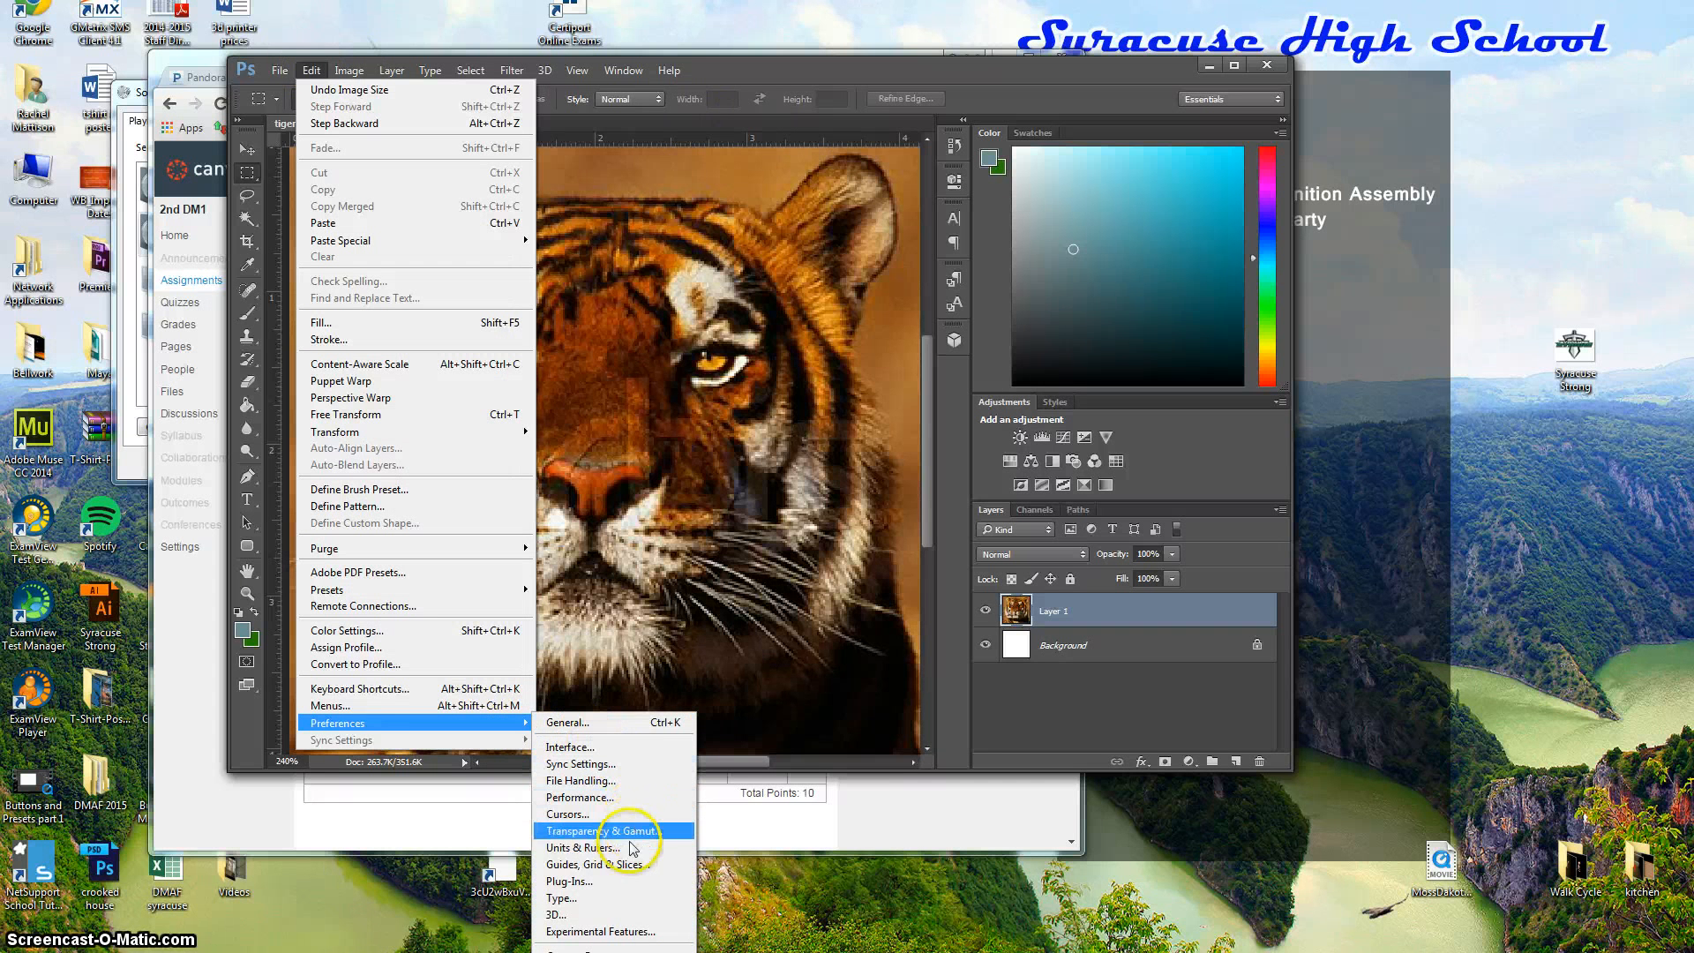
left_click(584, 849)
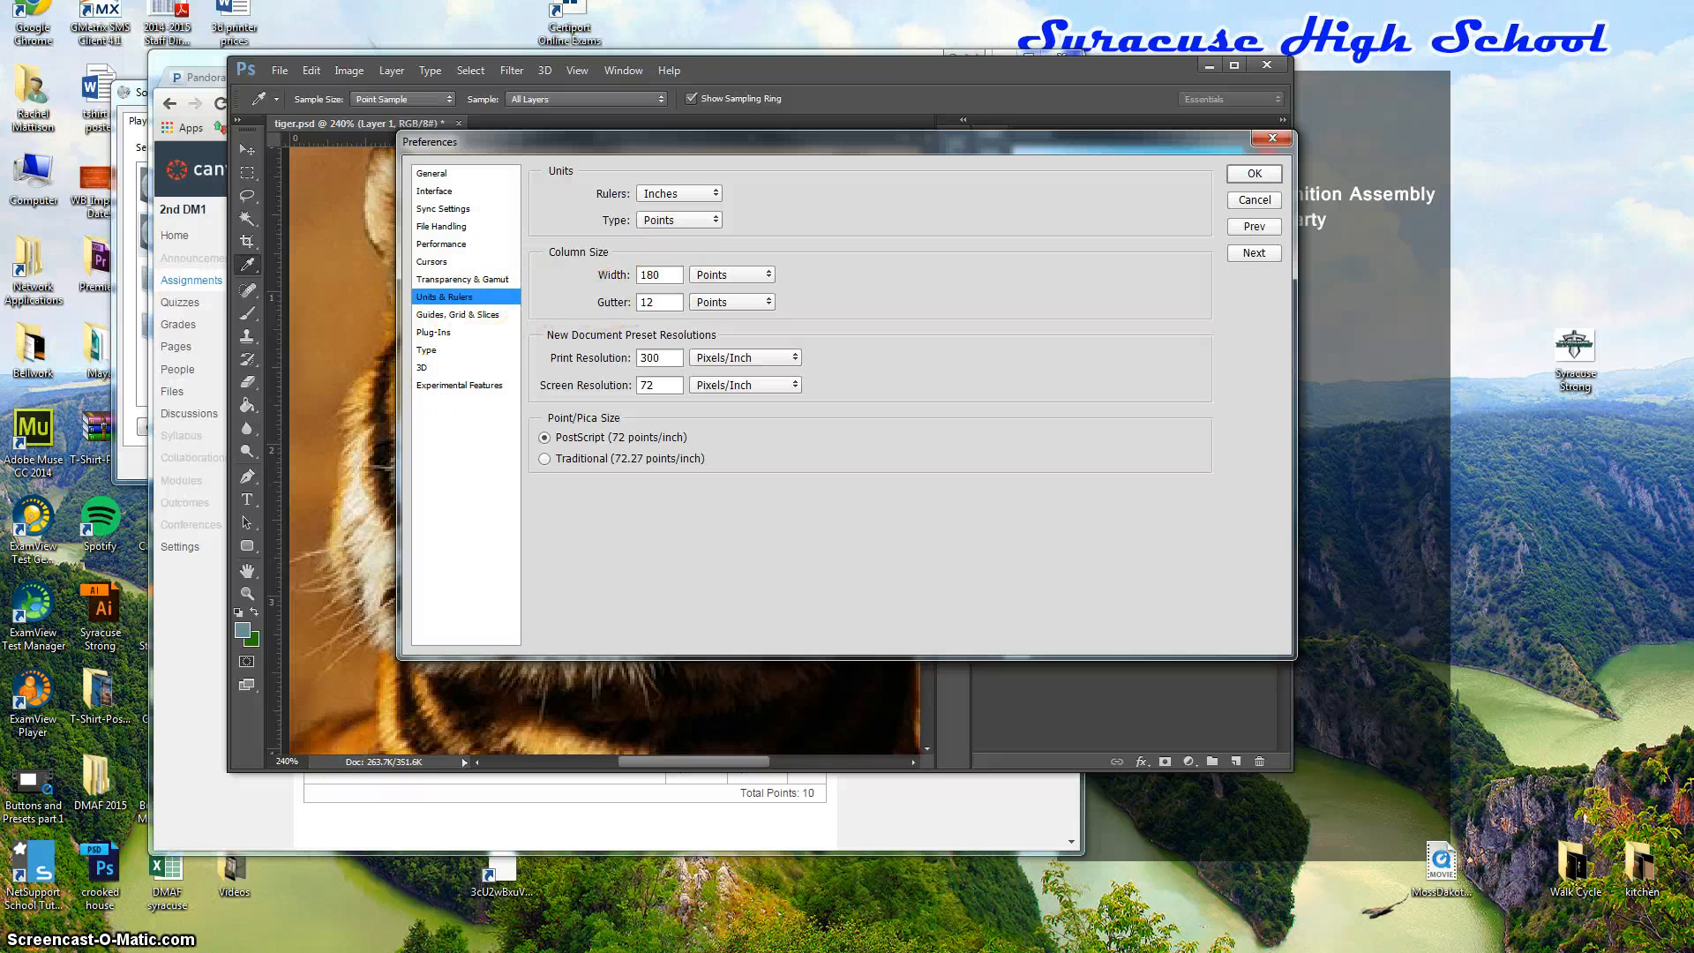
In Guides, Grid & Slices, make guides Medium Blue and the grid color green.
left_click(460, 317)
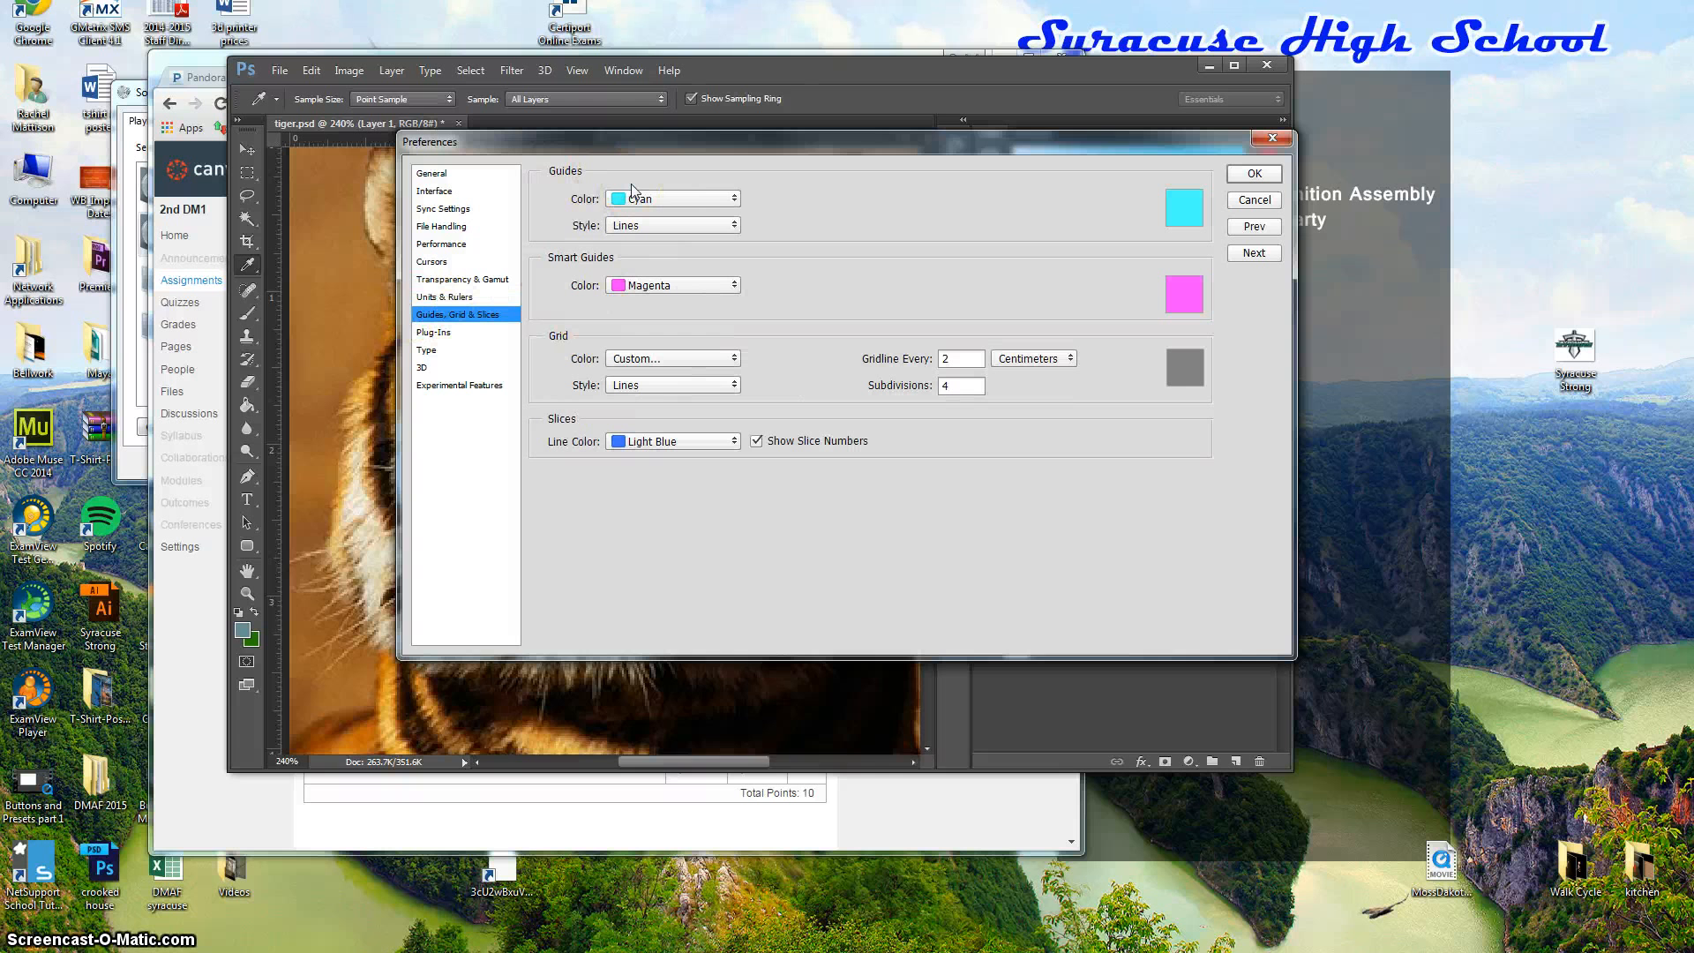
left_click(721, 205)
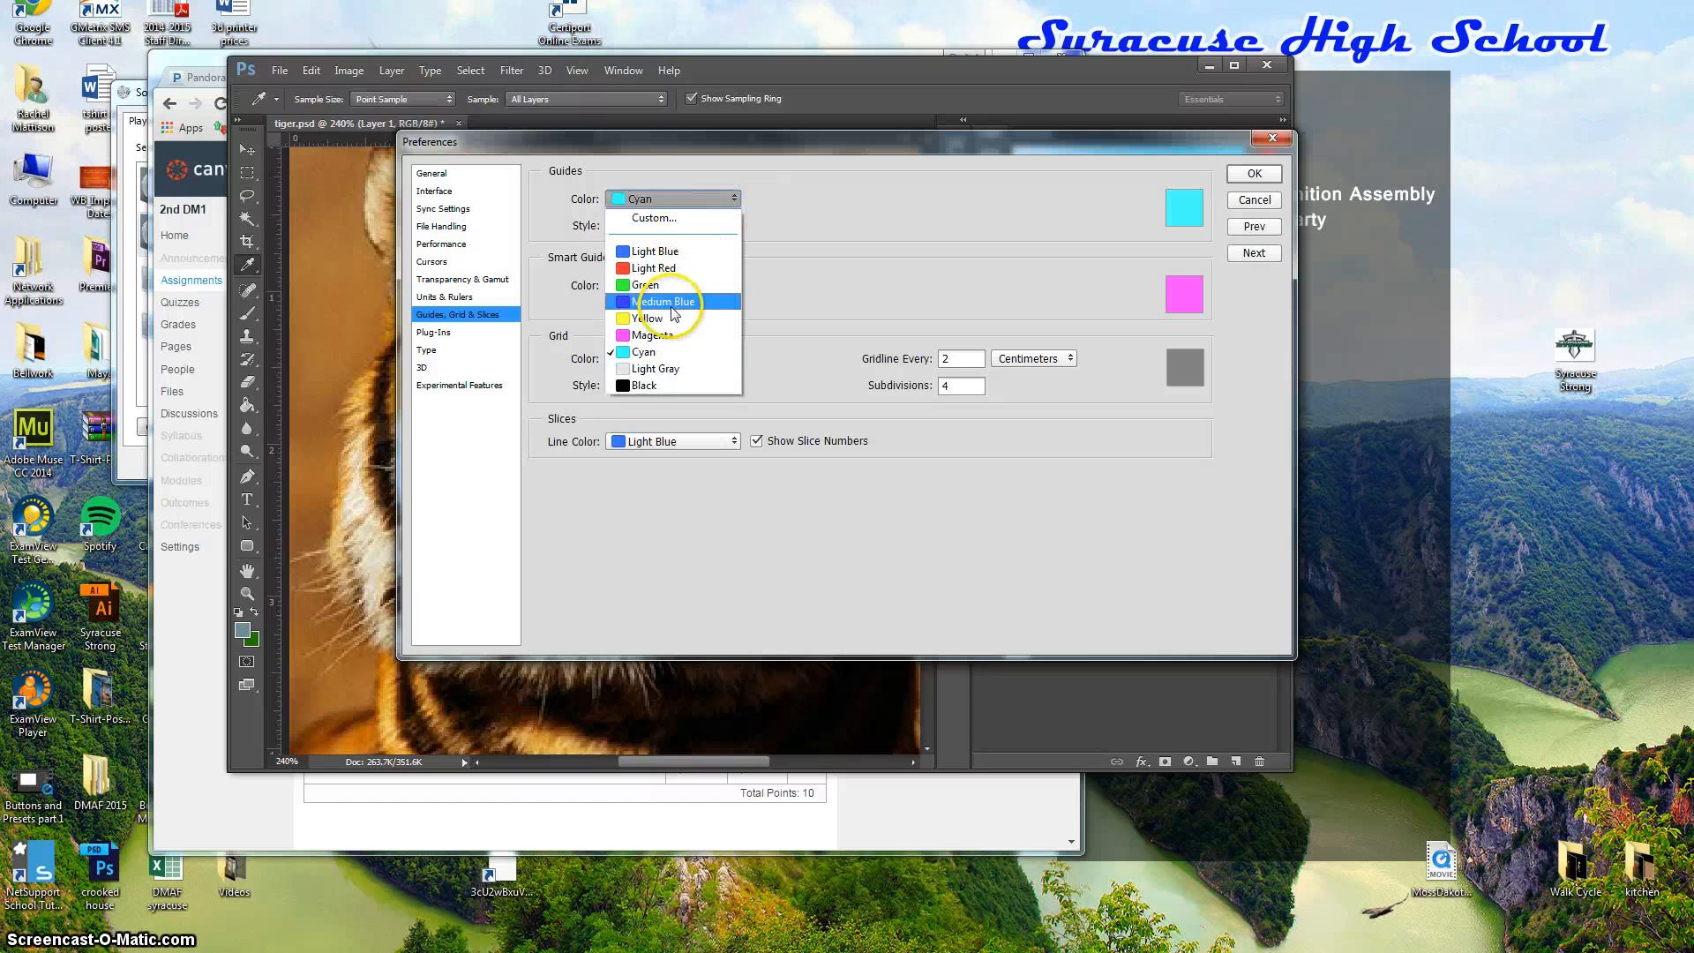
left_click(670, 302)
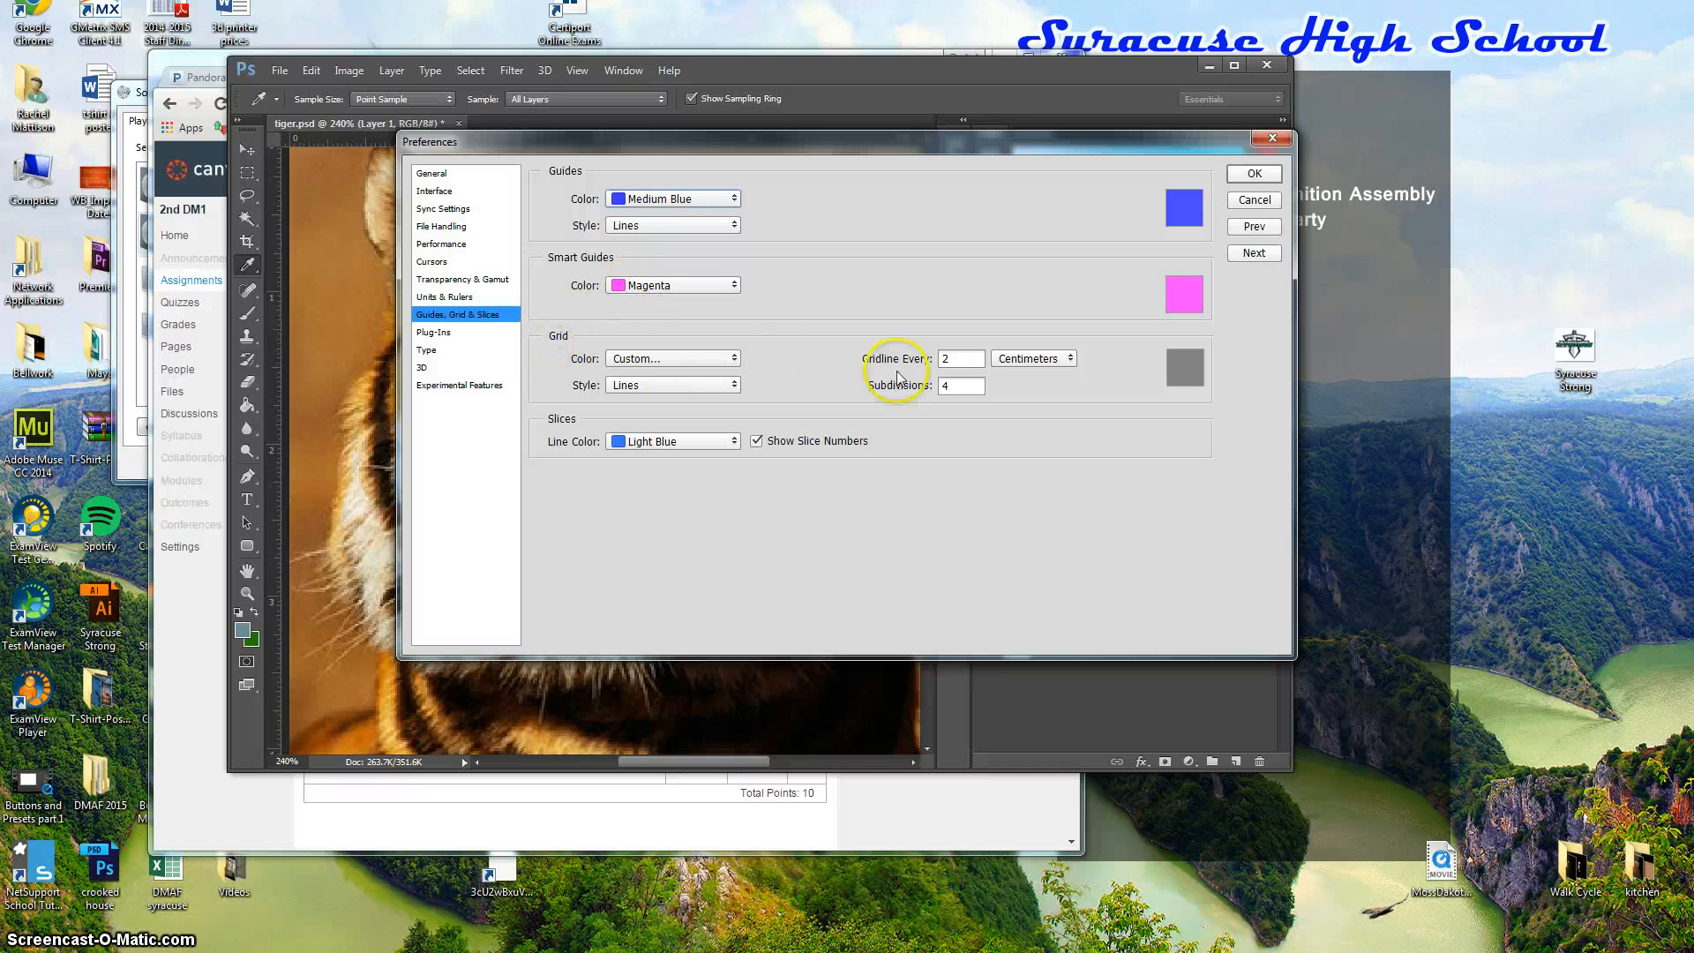
left_click(1181, 370)
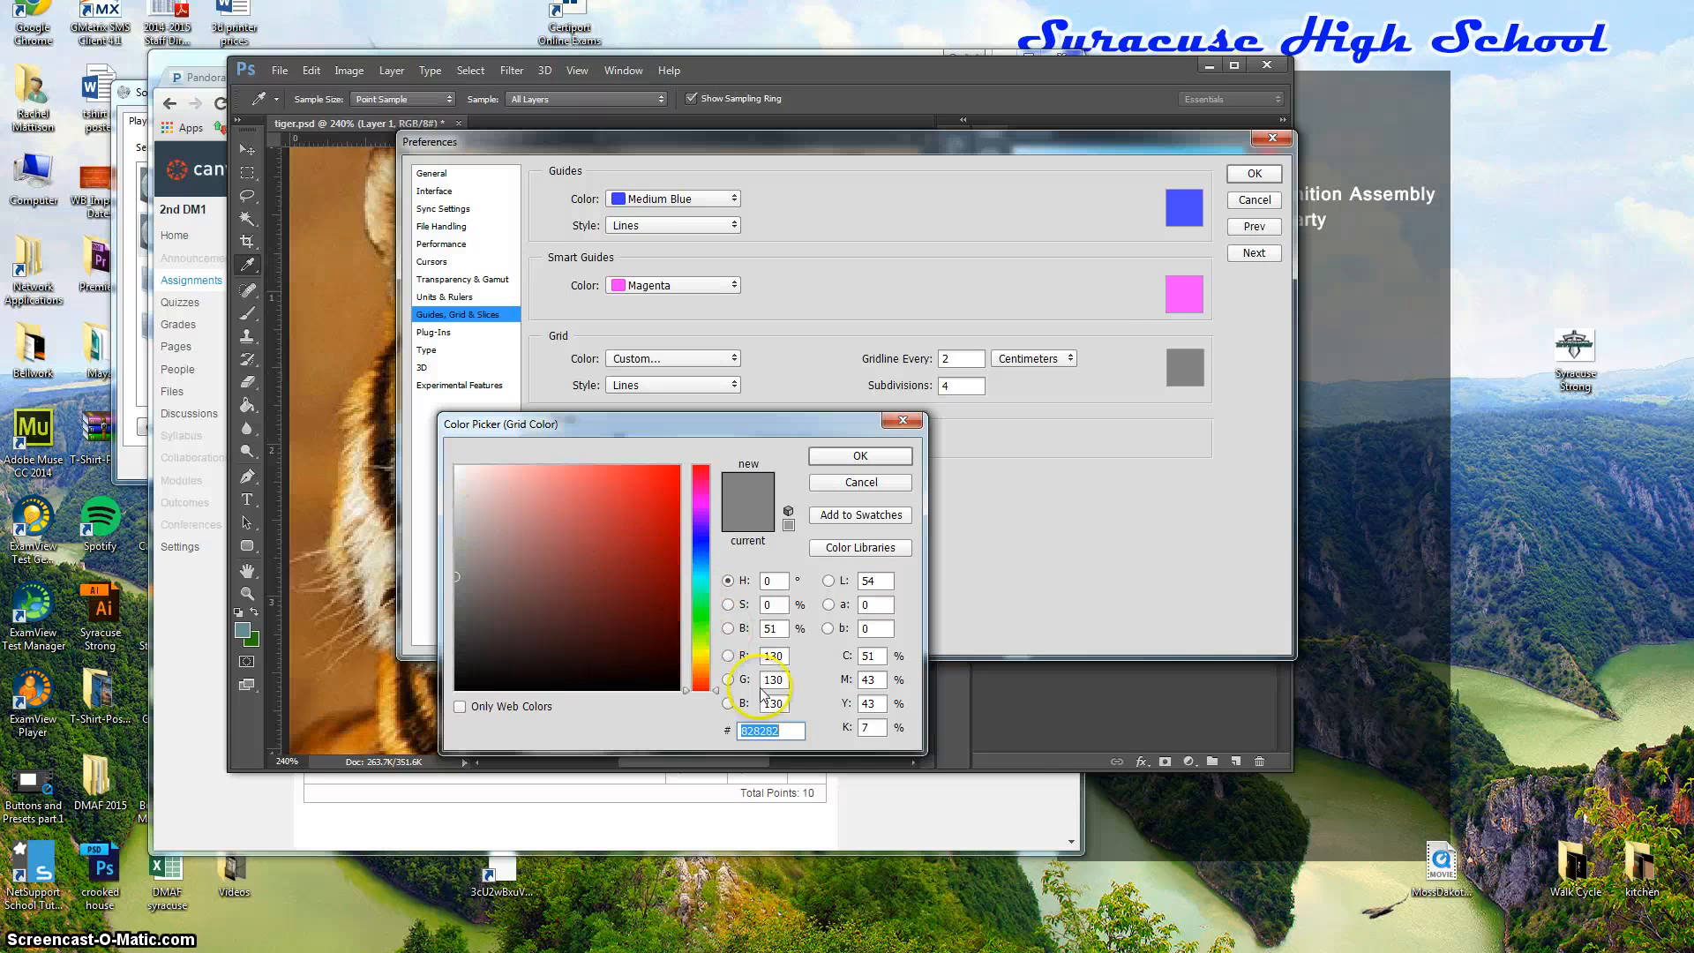
left_click(701, 616)
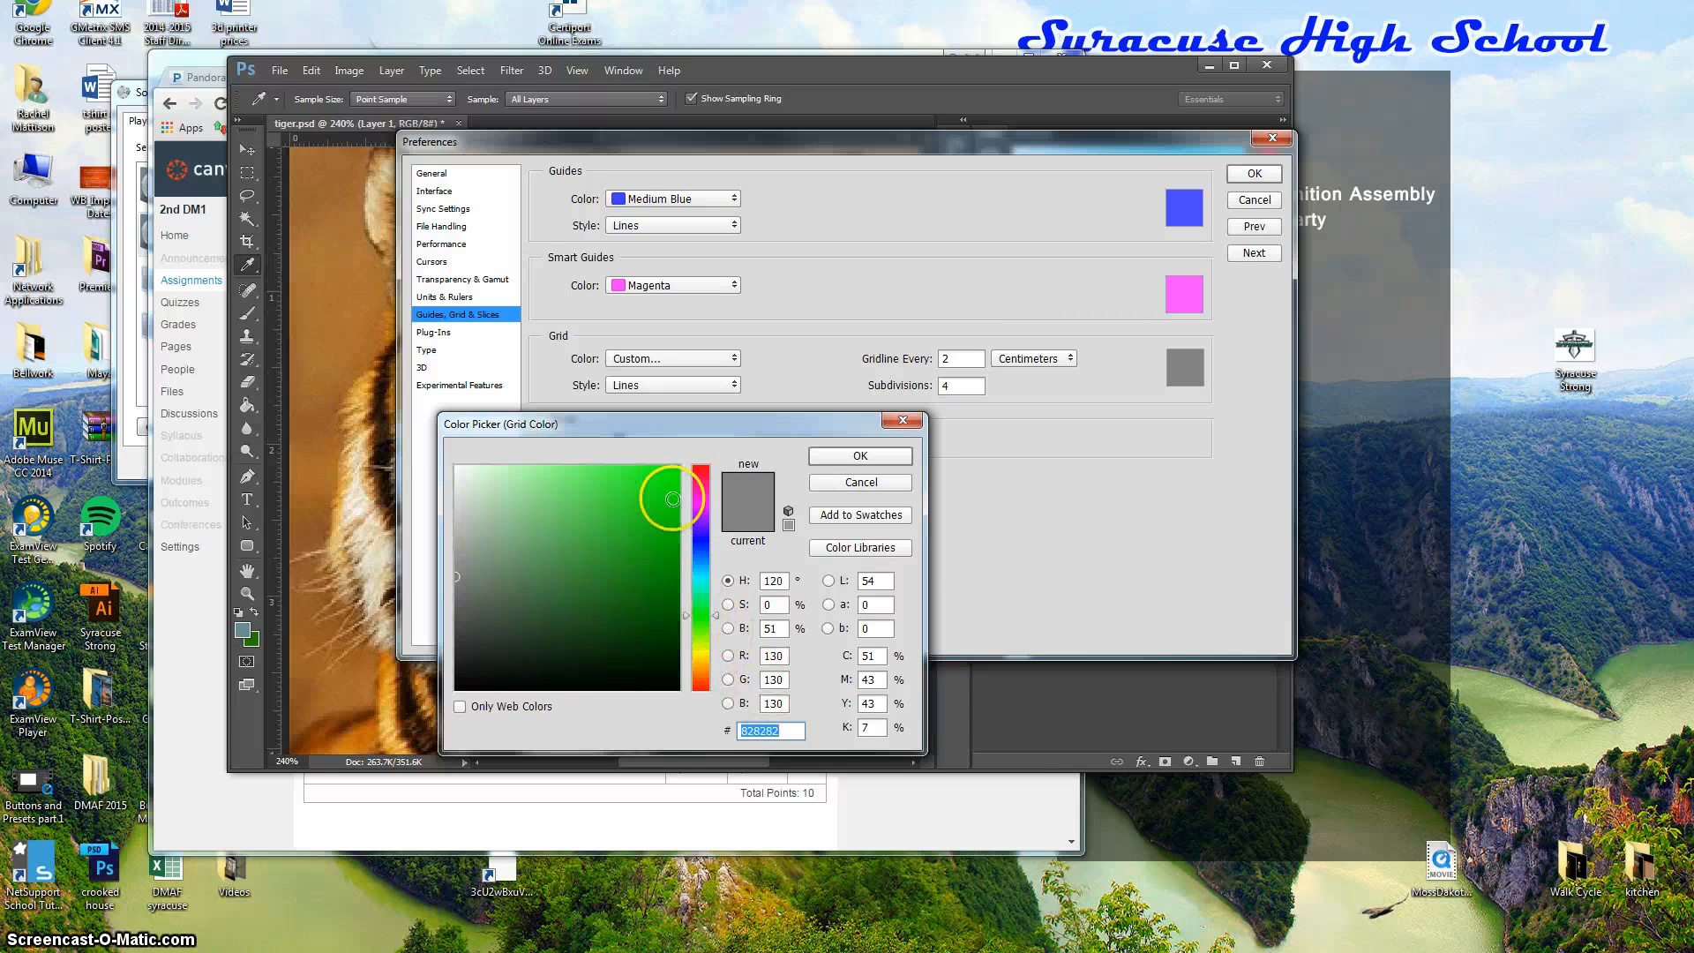
left_click(666, 484)
left_click(860, 455)
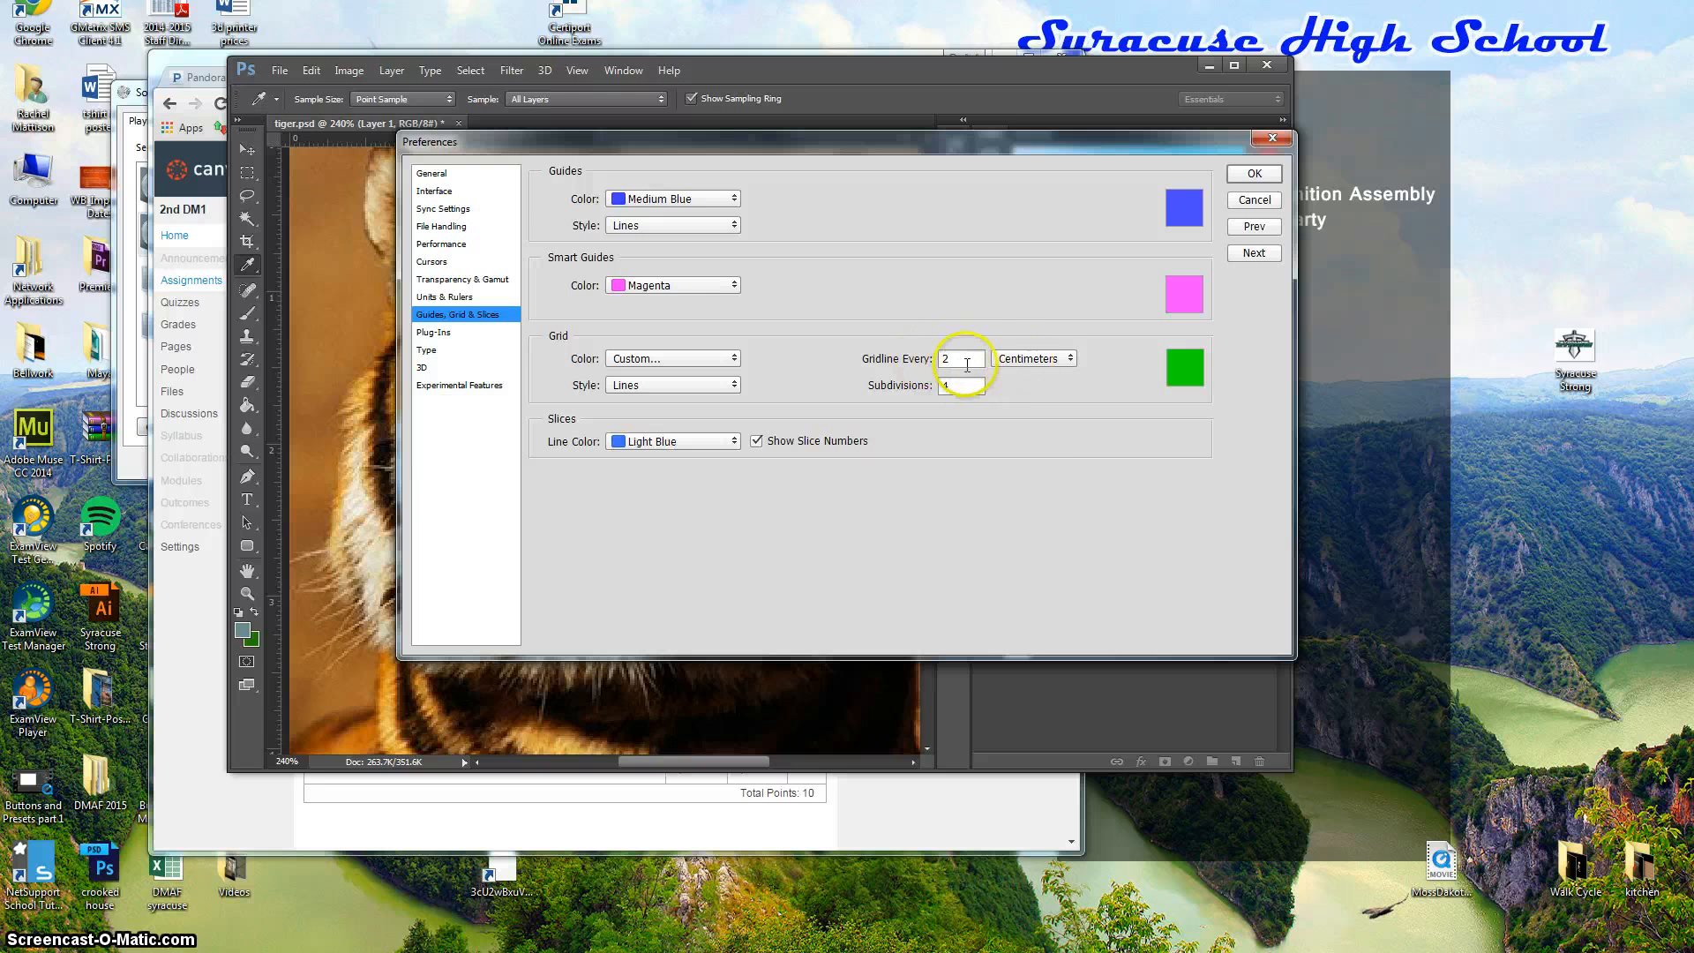
Set a gridline every 2 inches with 2 subdivisions and apply the preferences.
left_click(1072, 360)
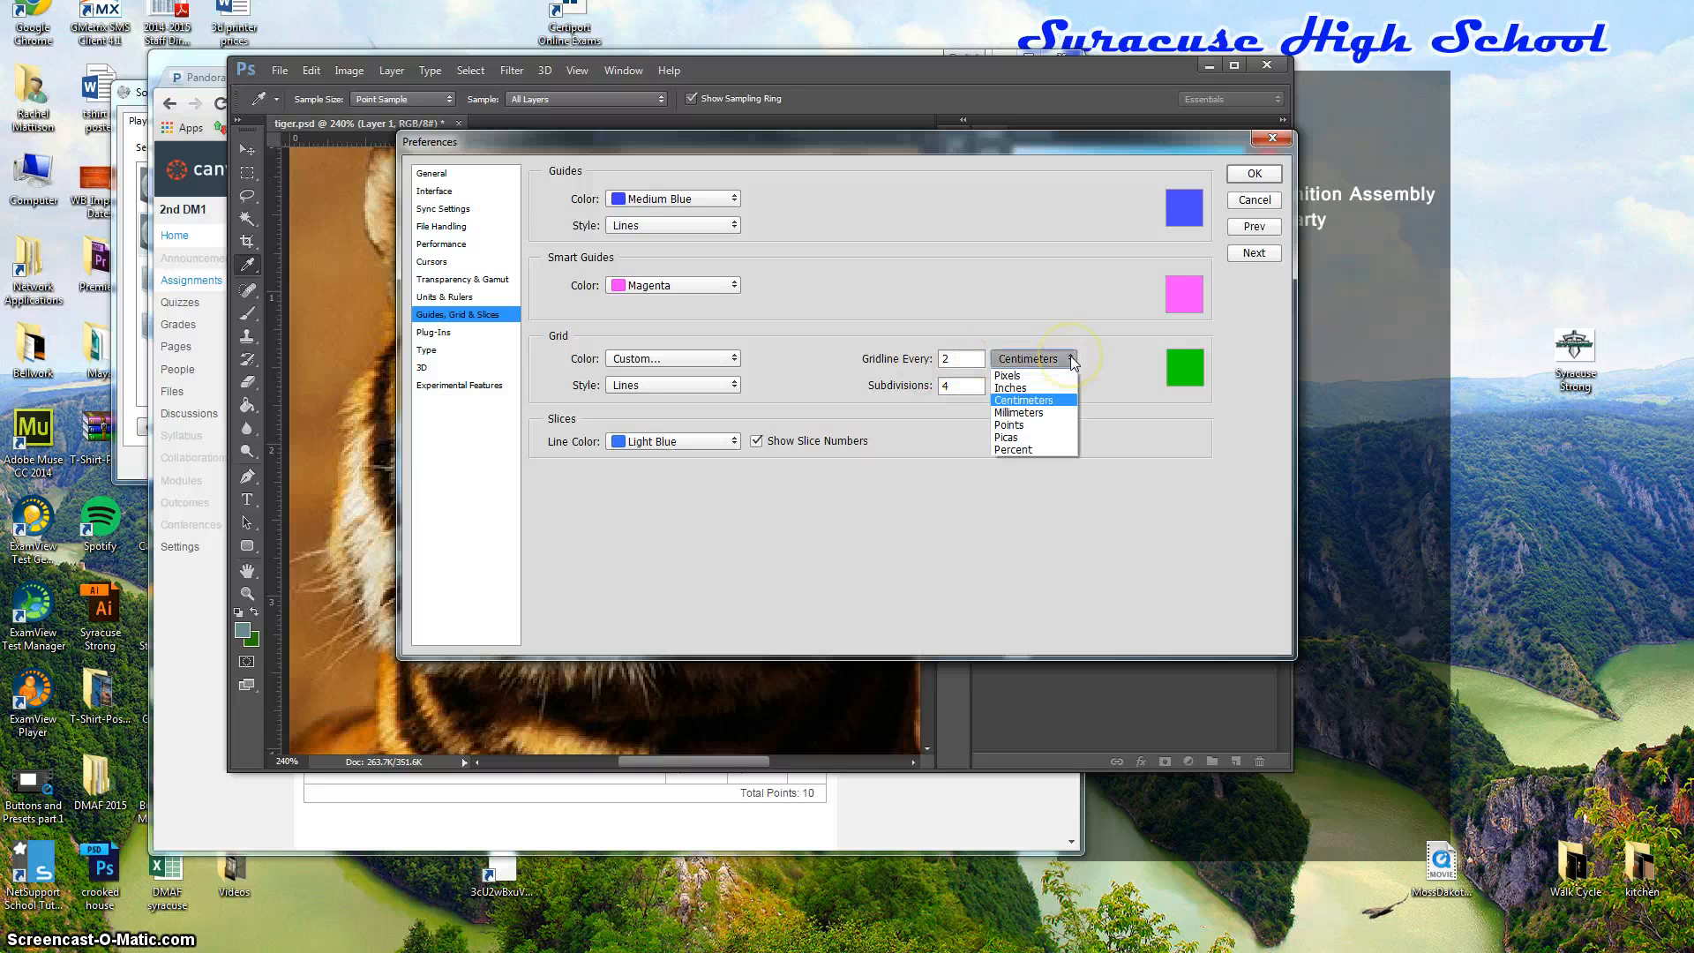
left_click(1010, 388)
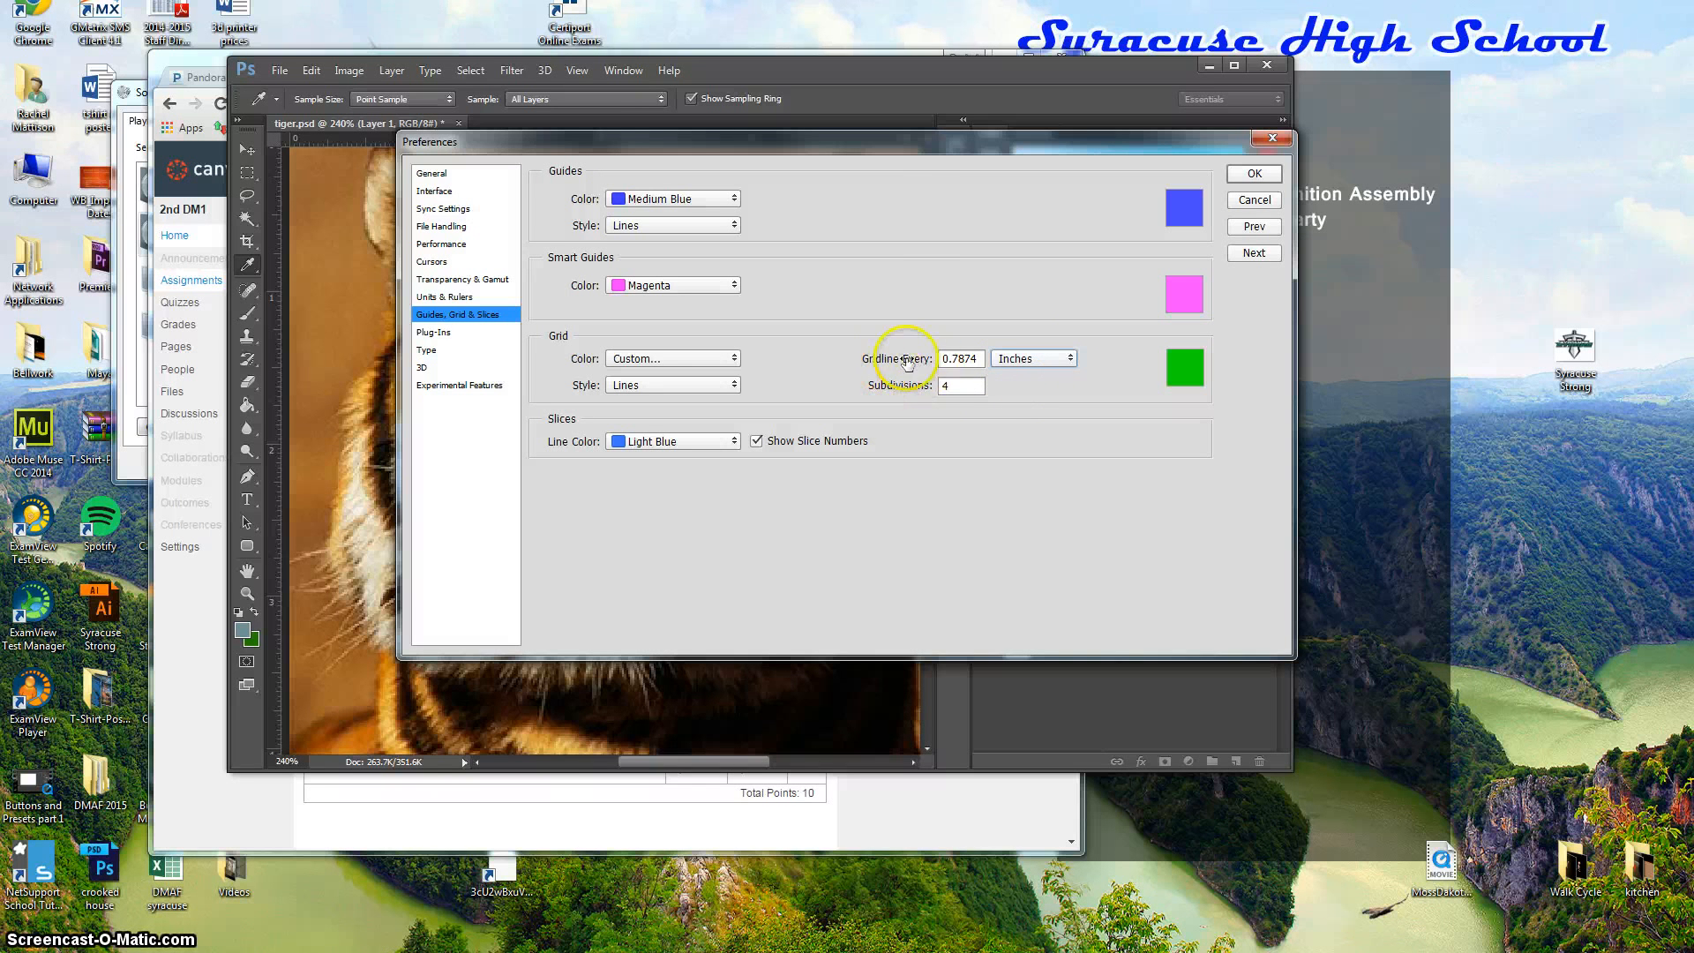
left_click_drag(980, 360, 902, 370)
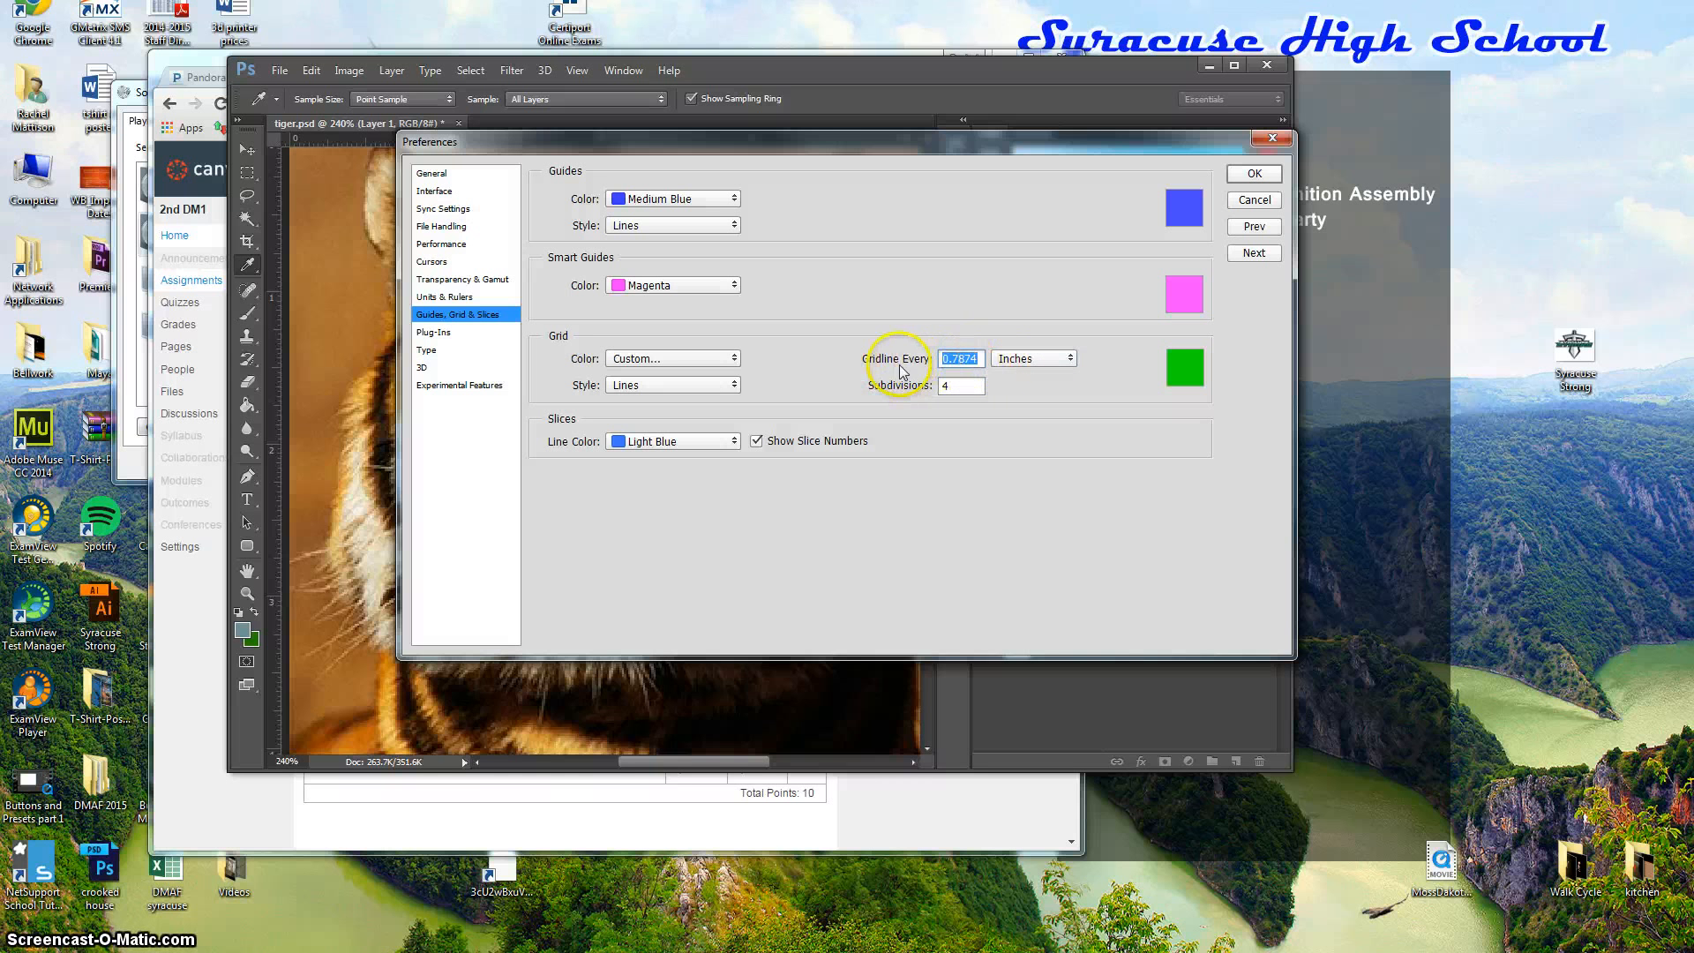
type("2")
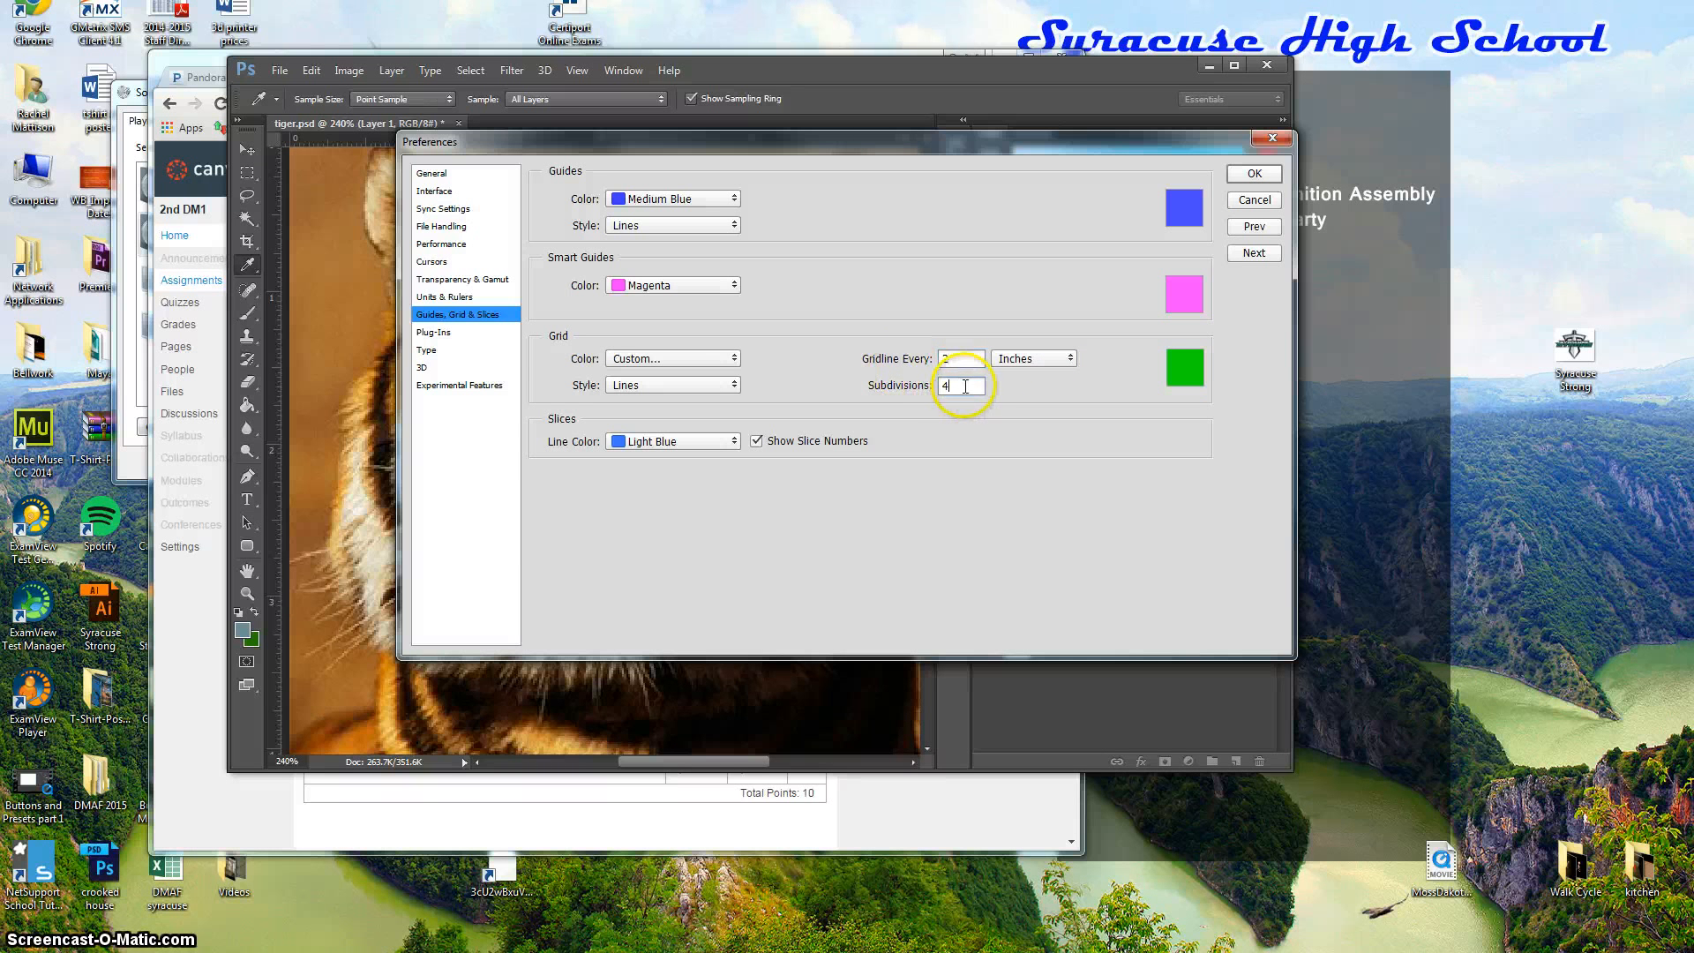
left_click_drag(965, 386, 892, 395)
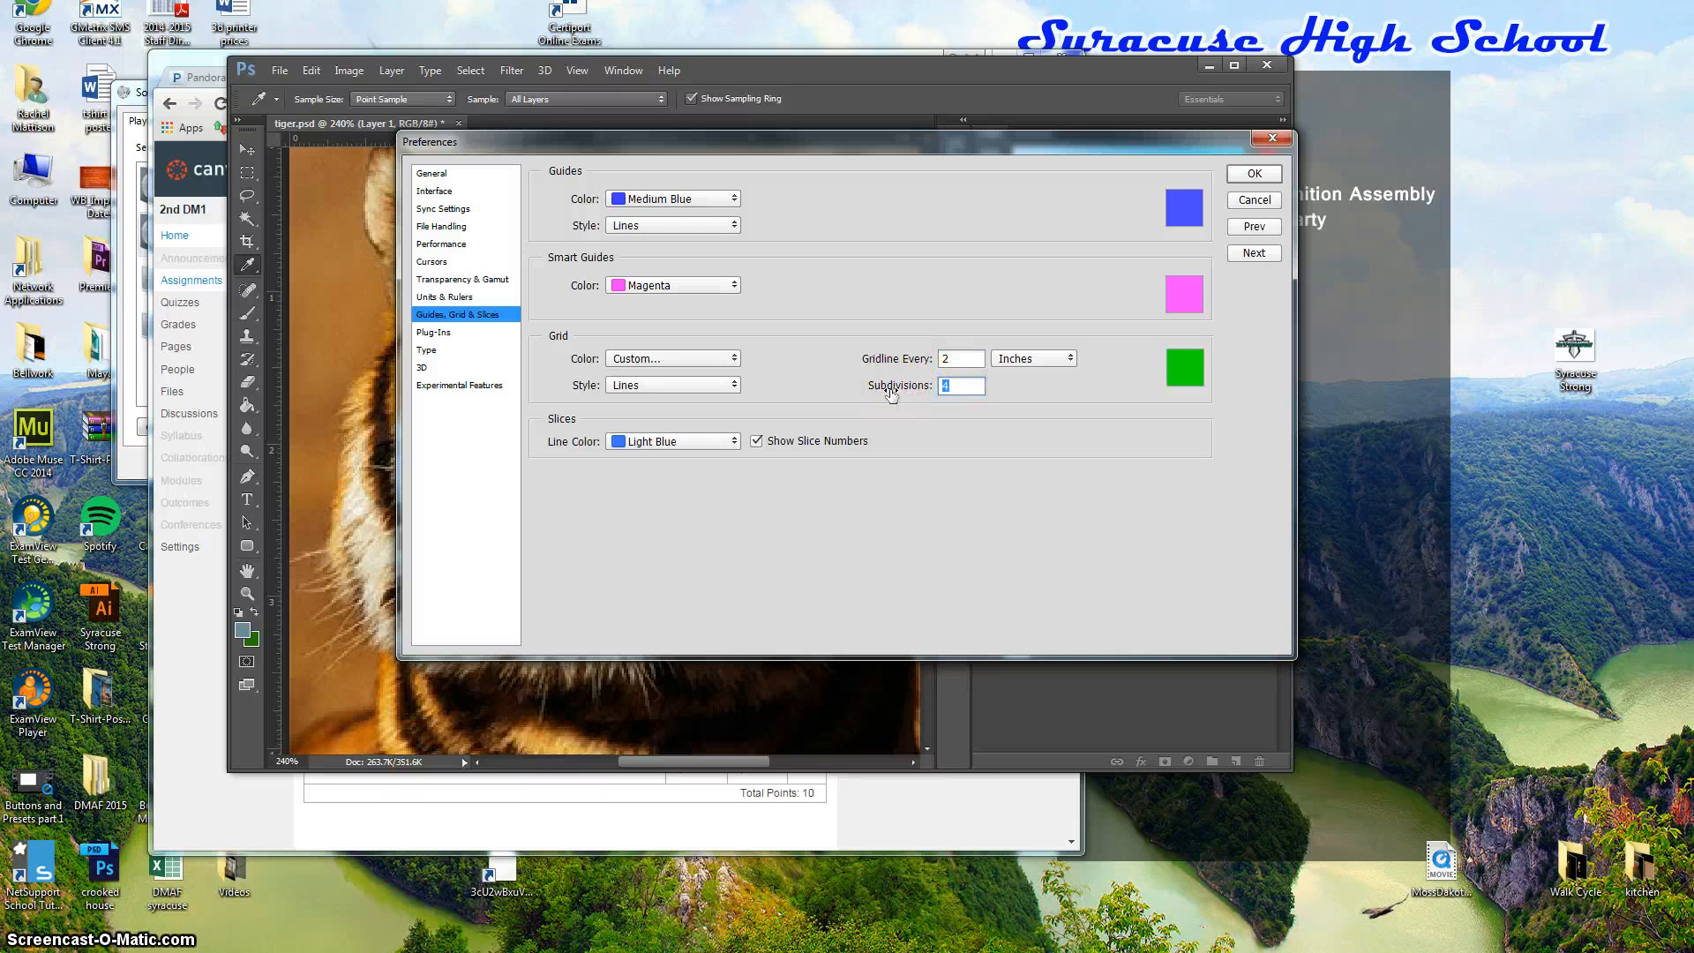
type("2")
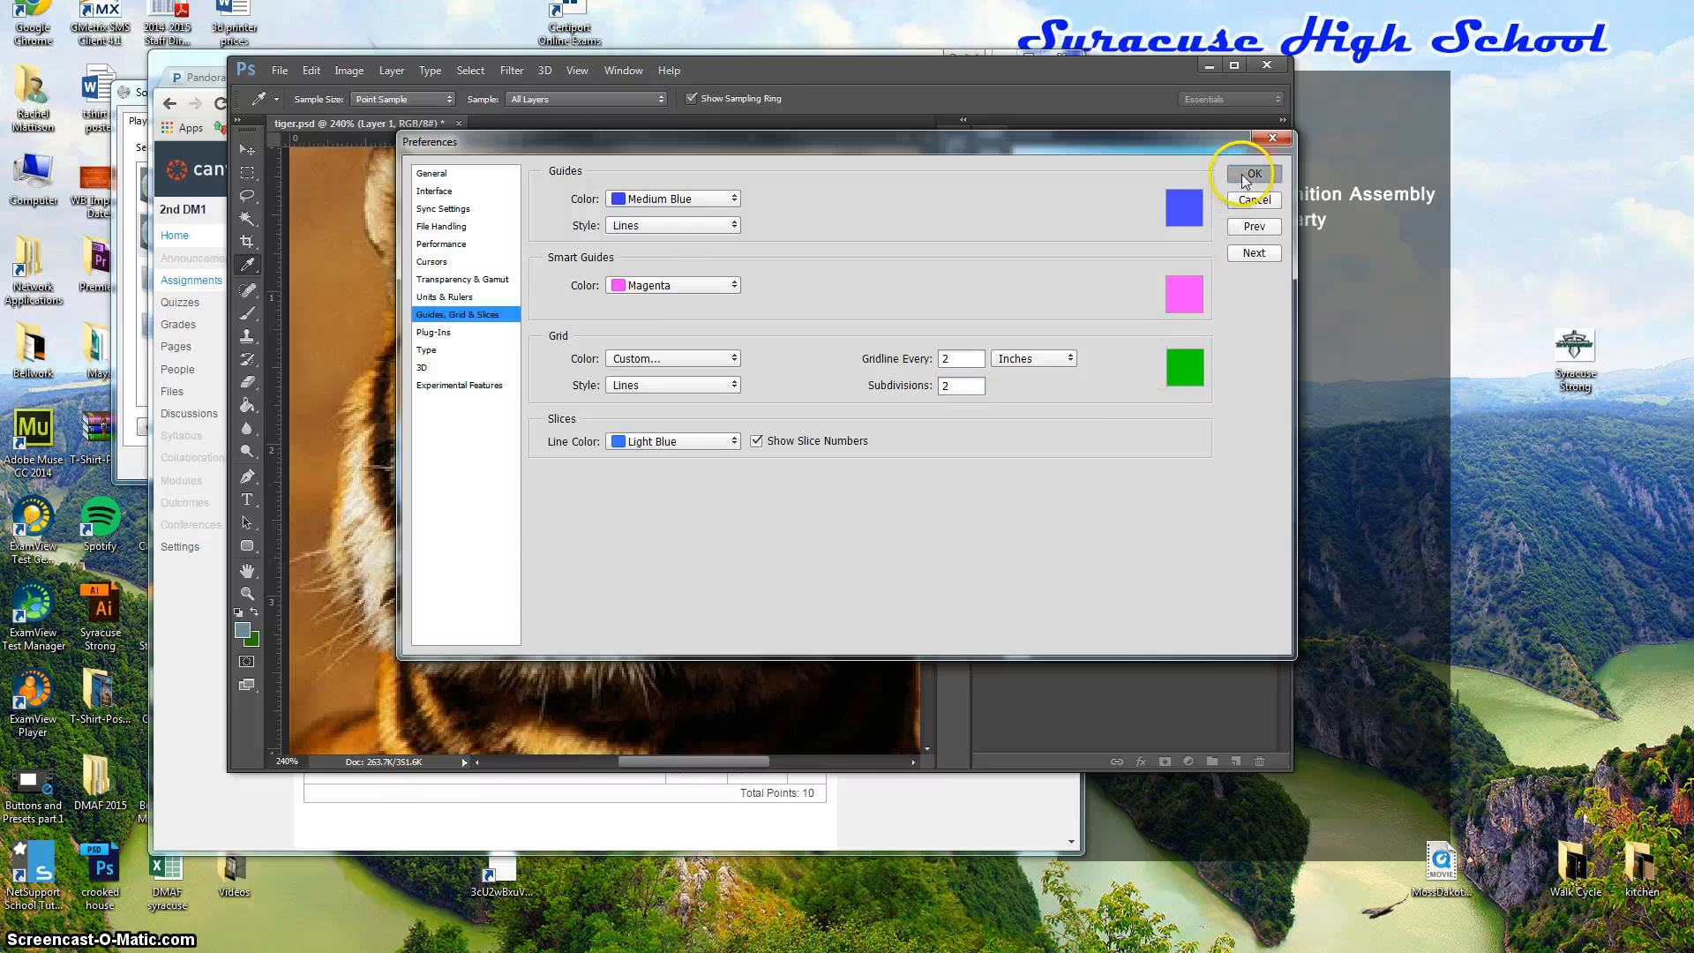
left_click(1253, 173)
key("m")
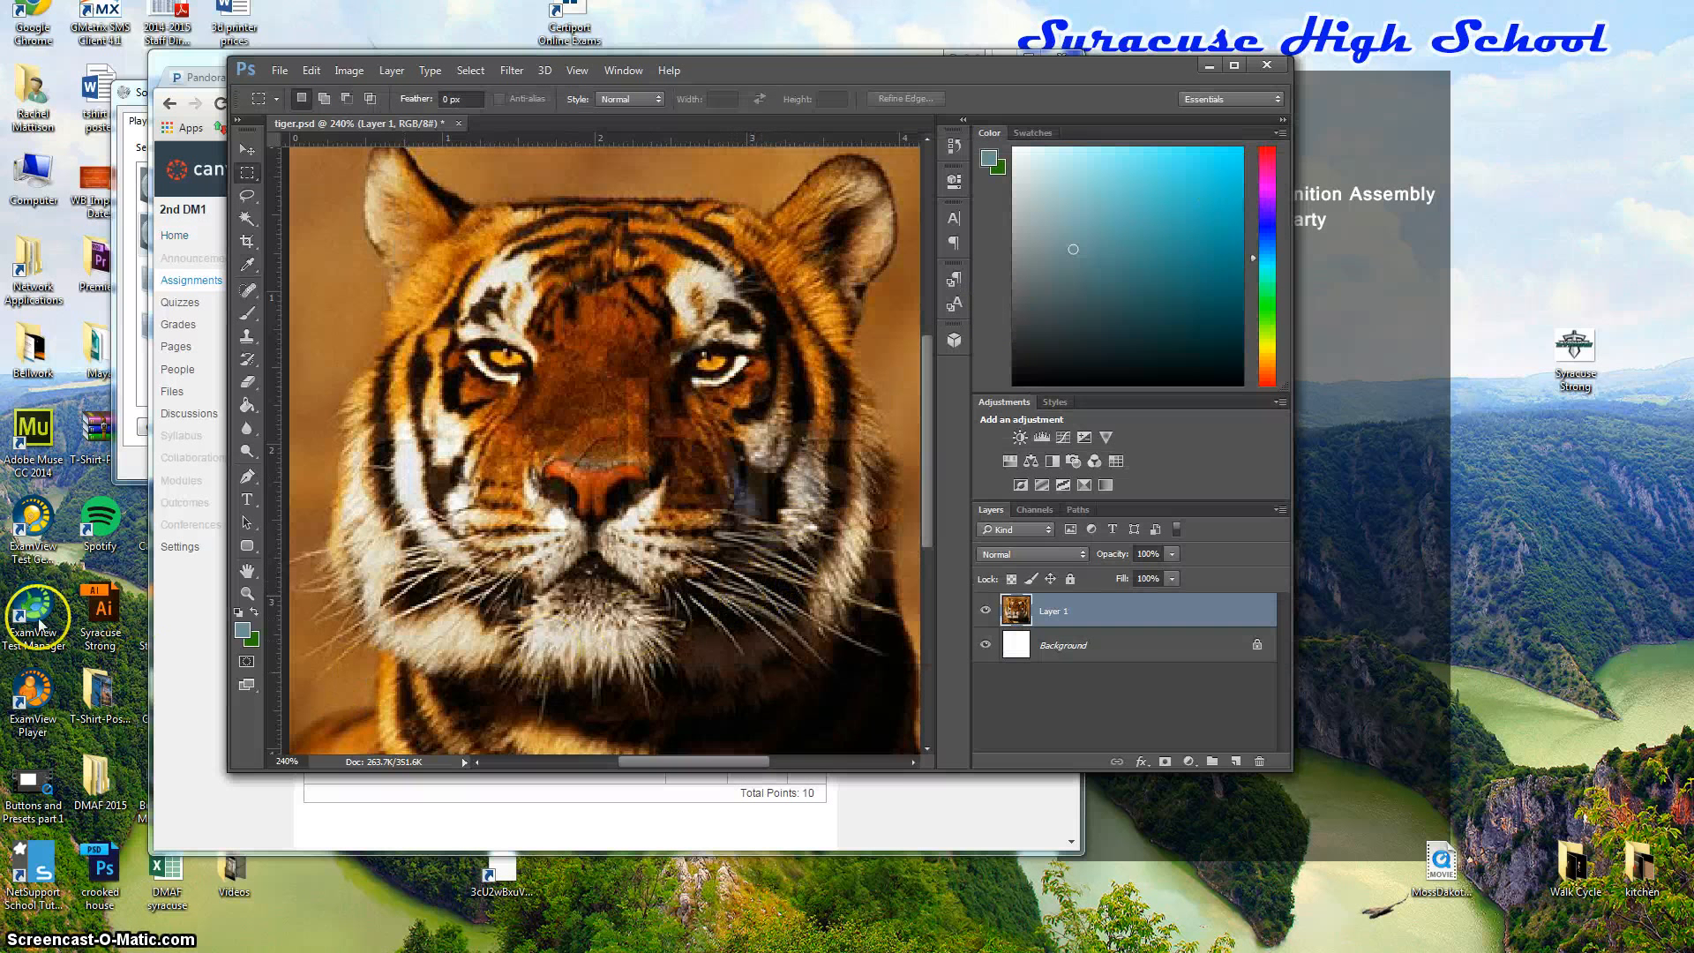
Show the grid via View > Show > Grid and fit the tiger on screen with Ctrl+0.
left_click(575, 71)
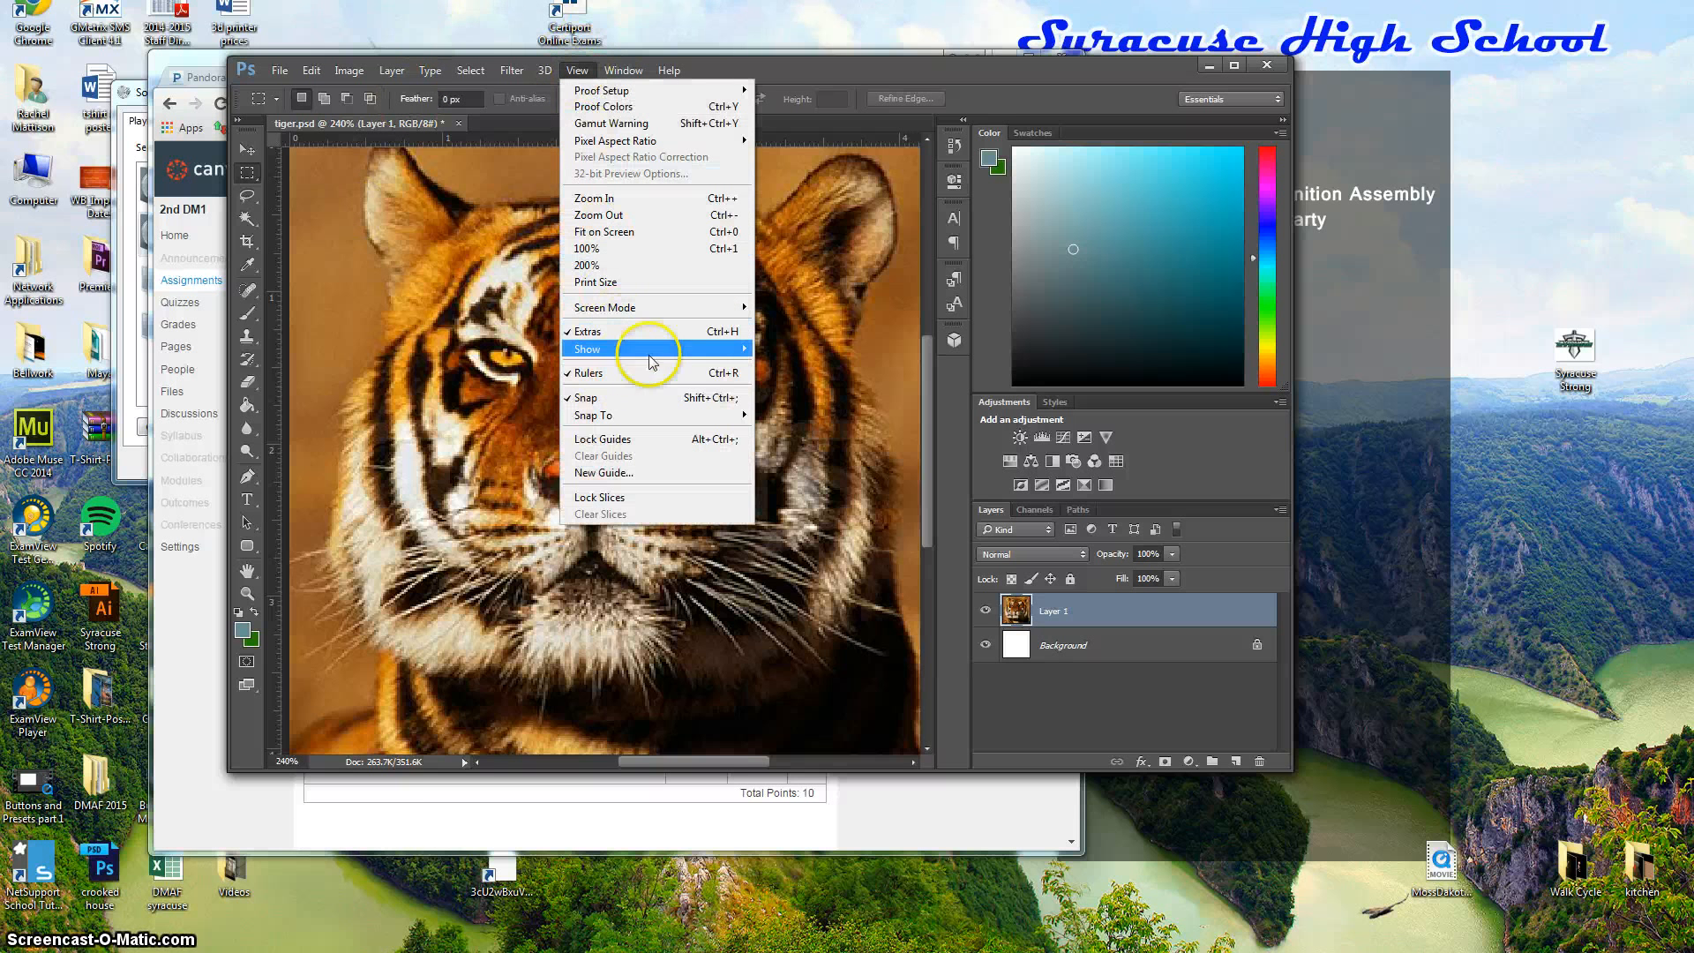
mouse_move(670, 350)
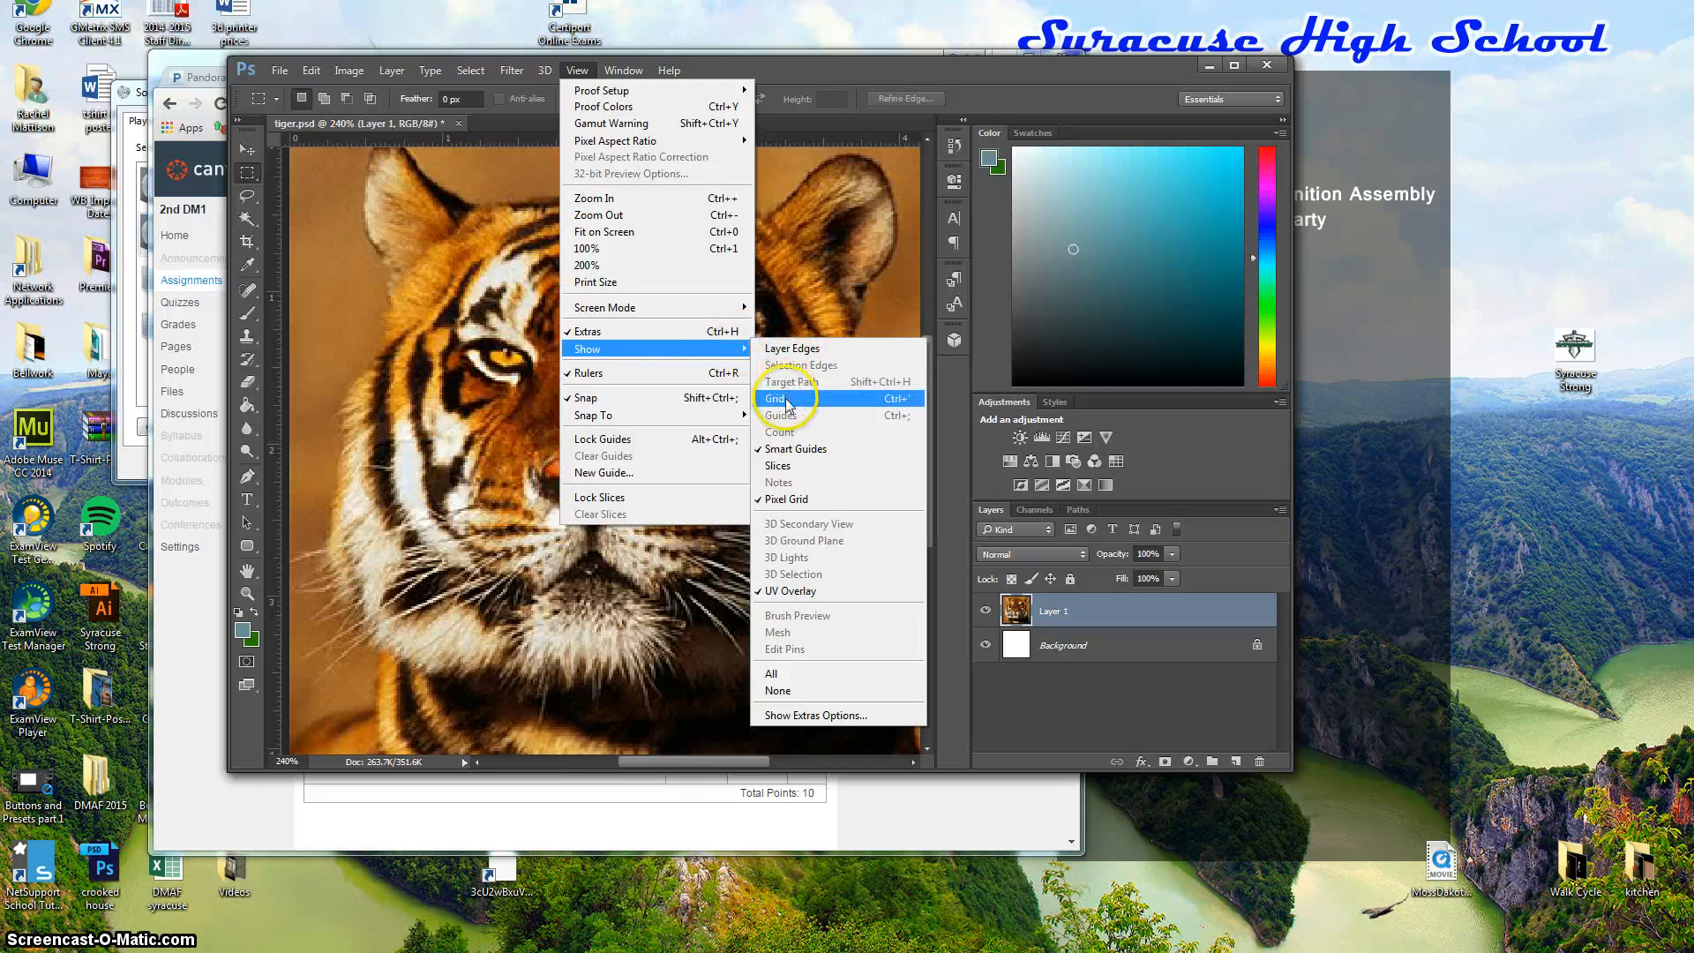
left_click(788, 407)
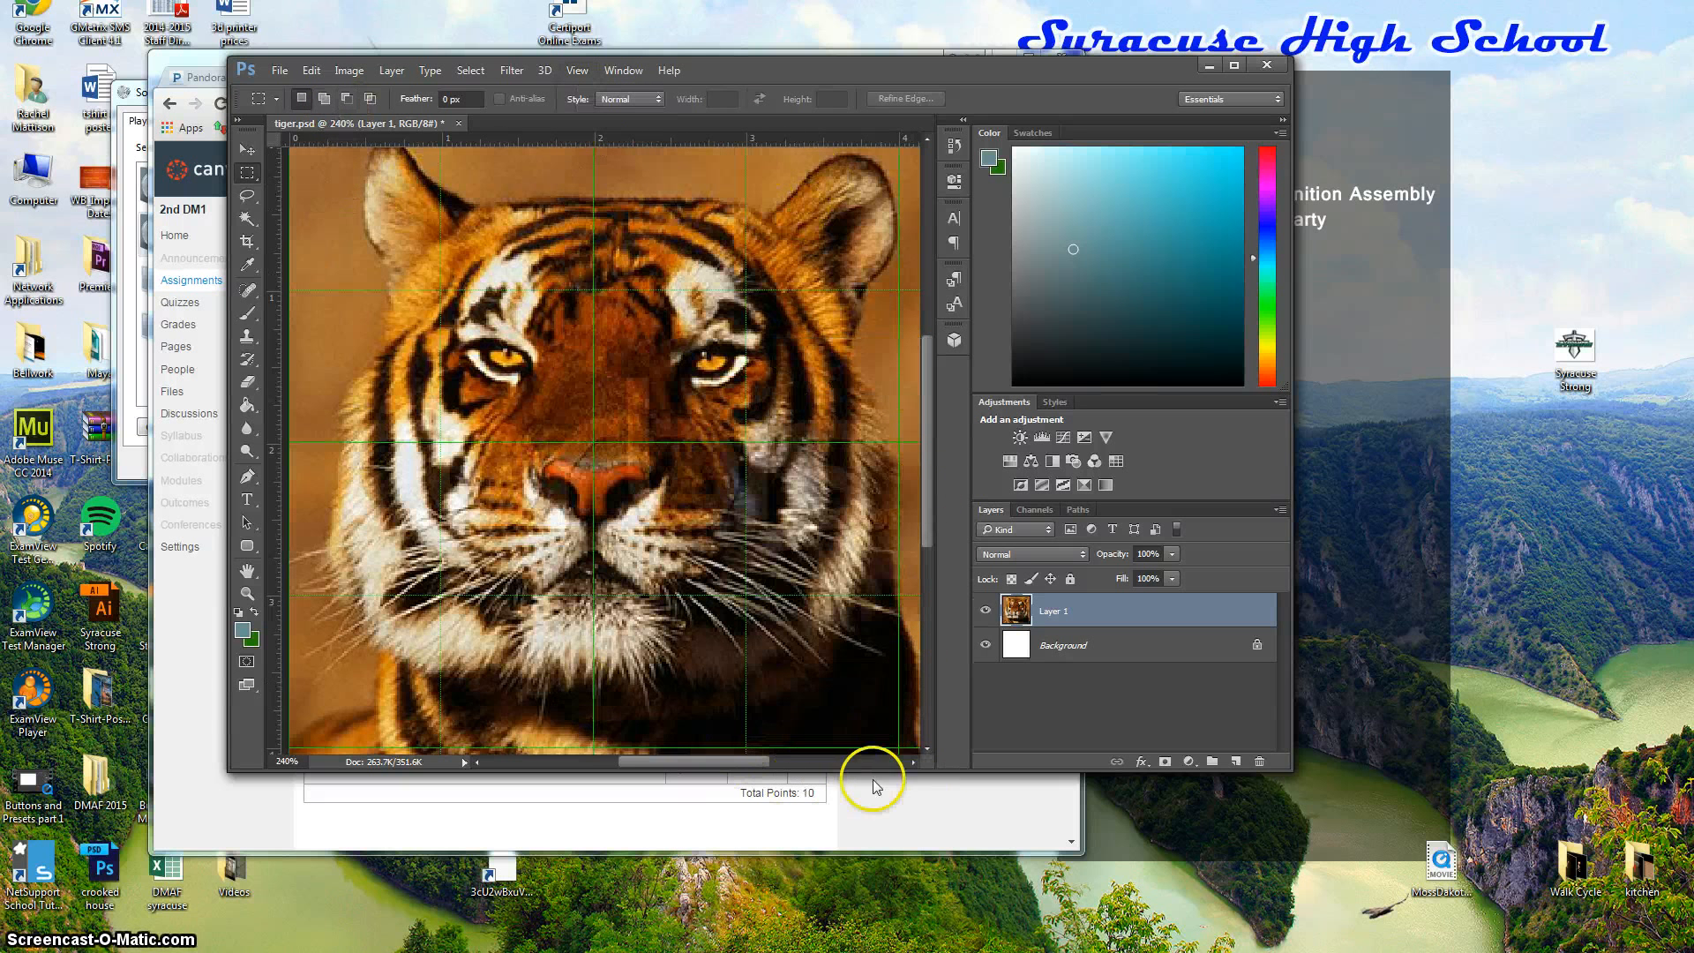
key("ctrl+0")
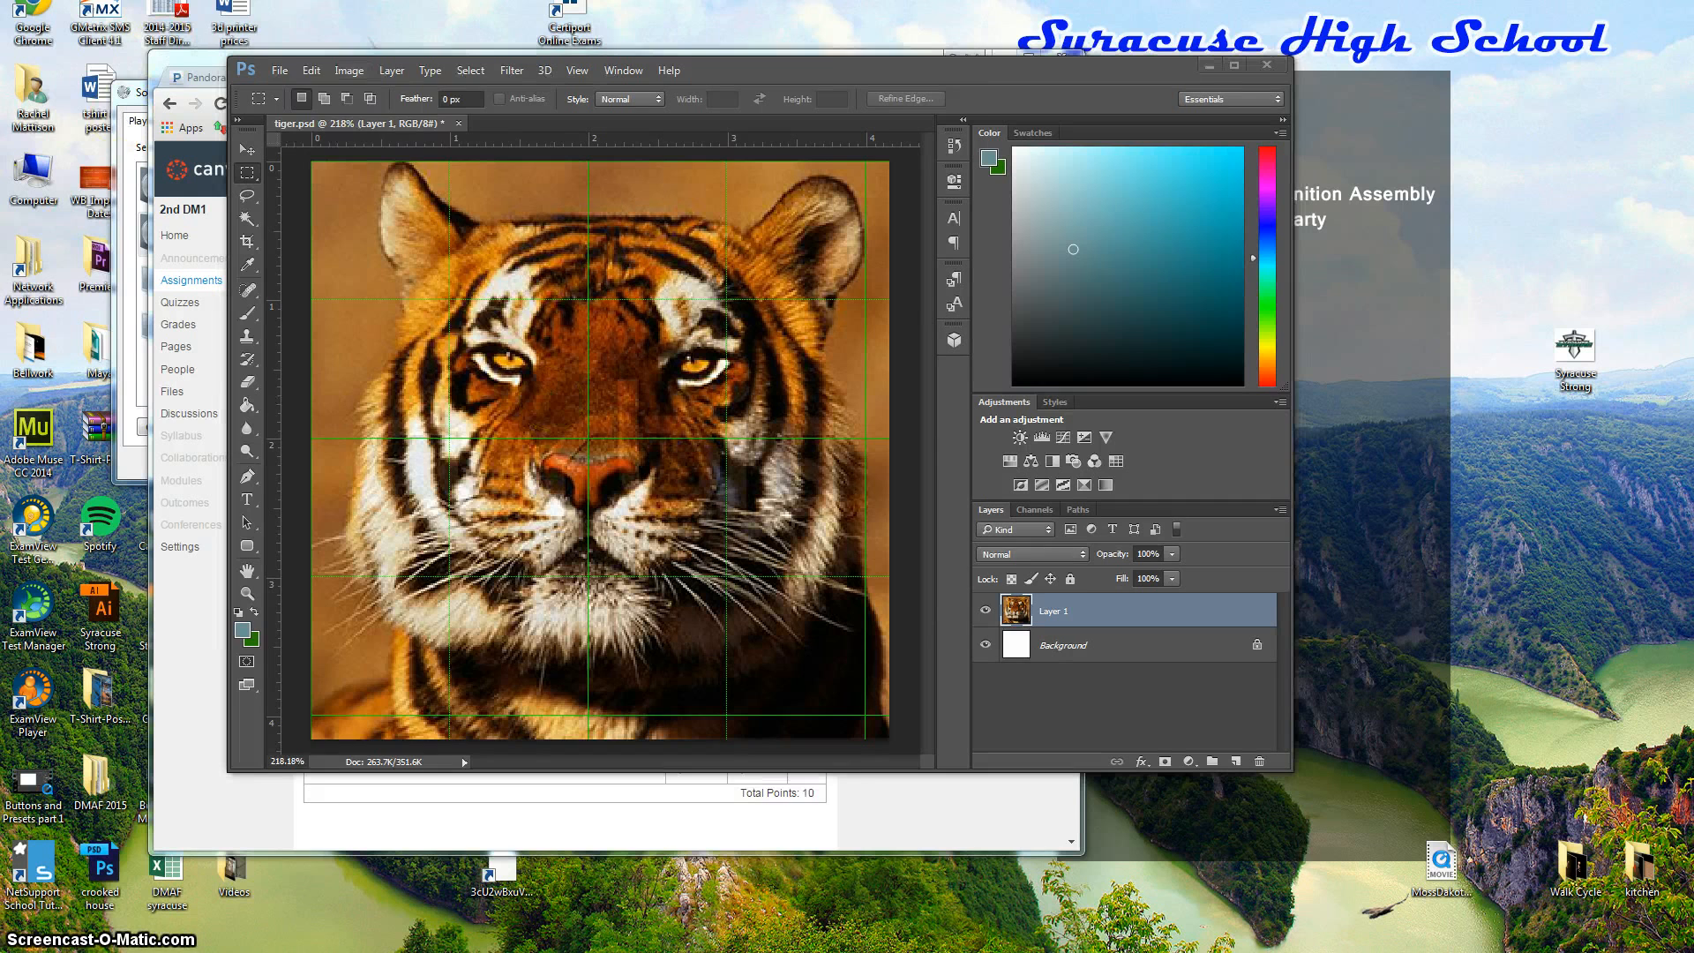
left_click(312, 71)
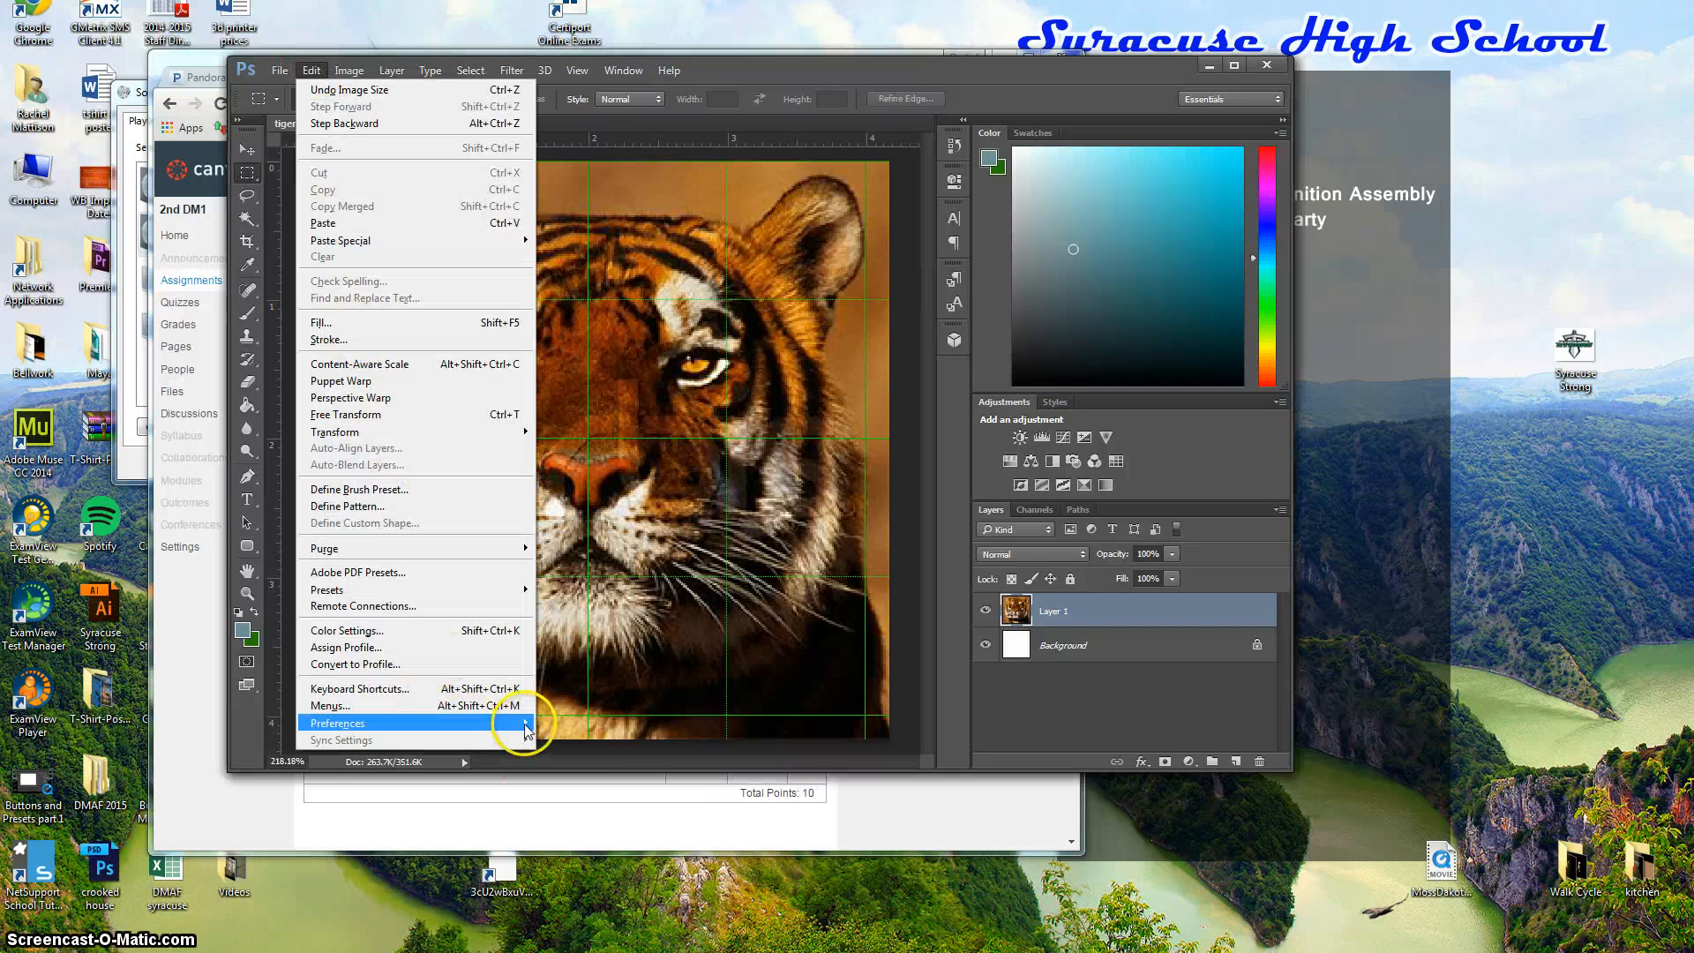
mouse_move(530, 725)
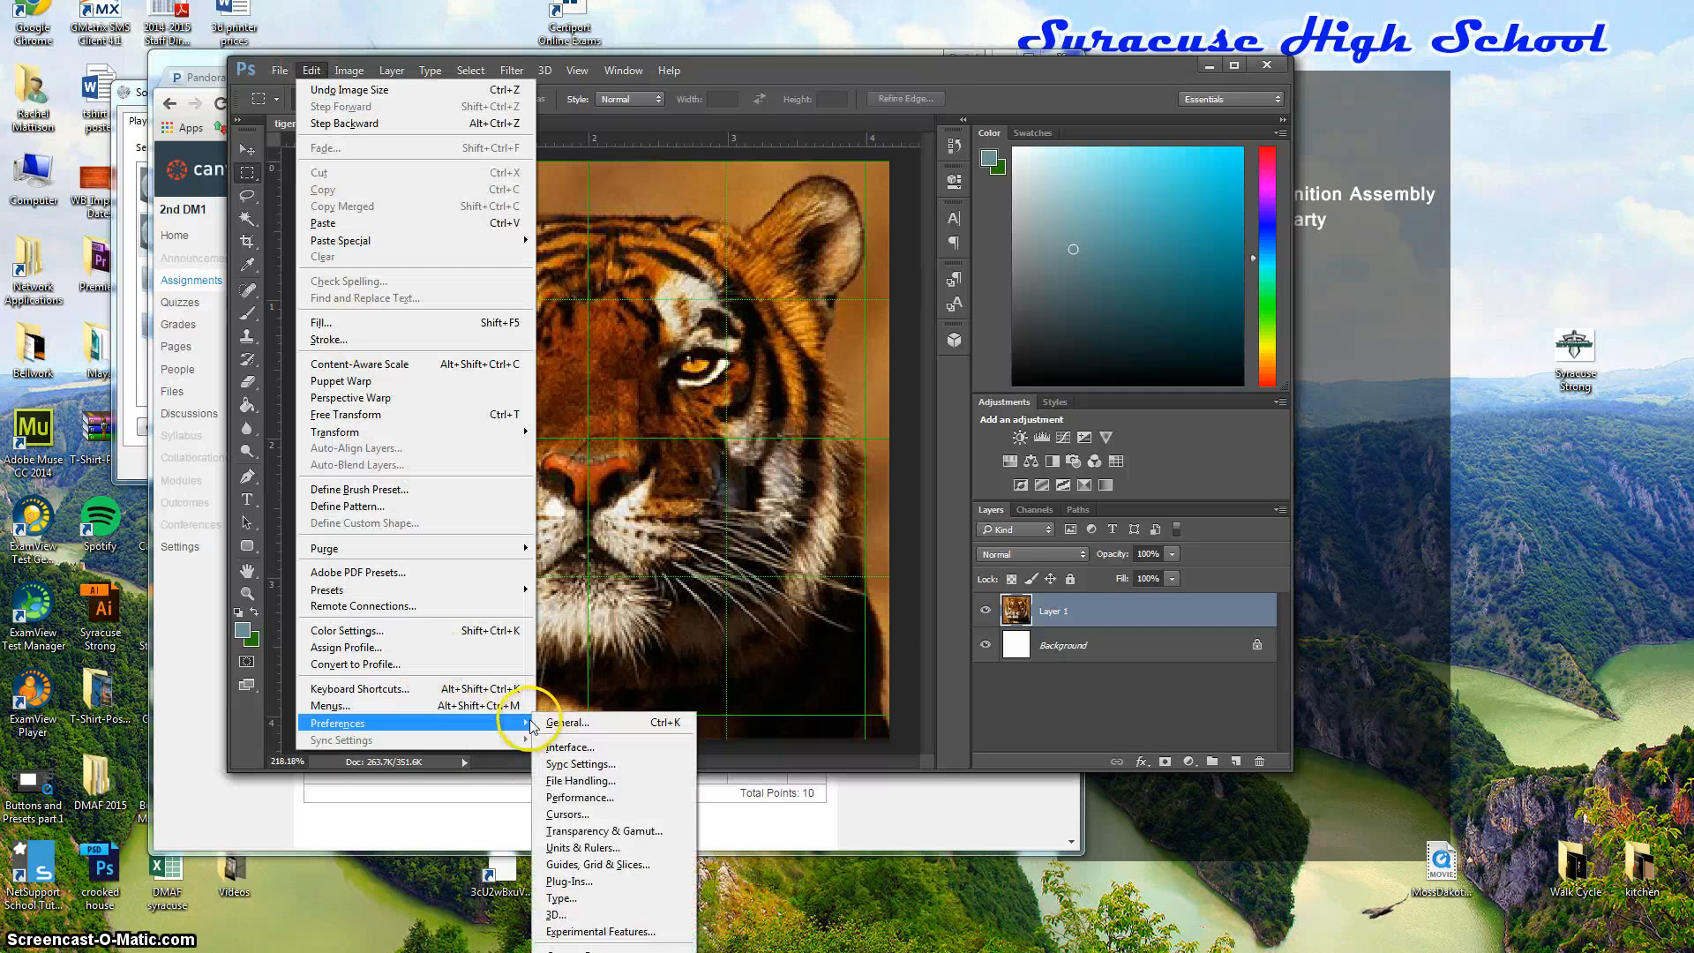
left_click(577, 849)
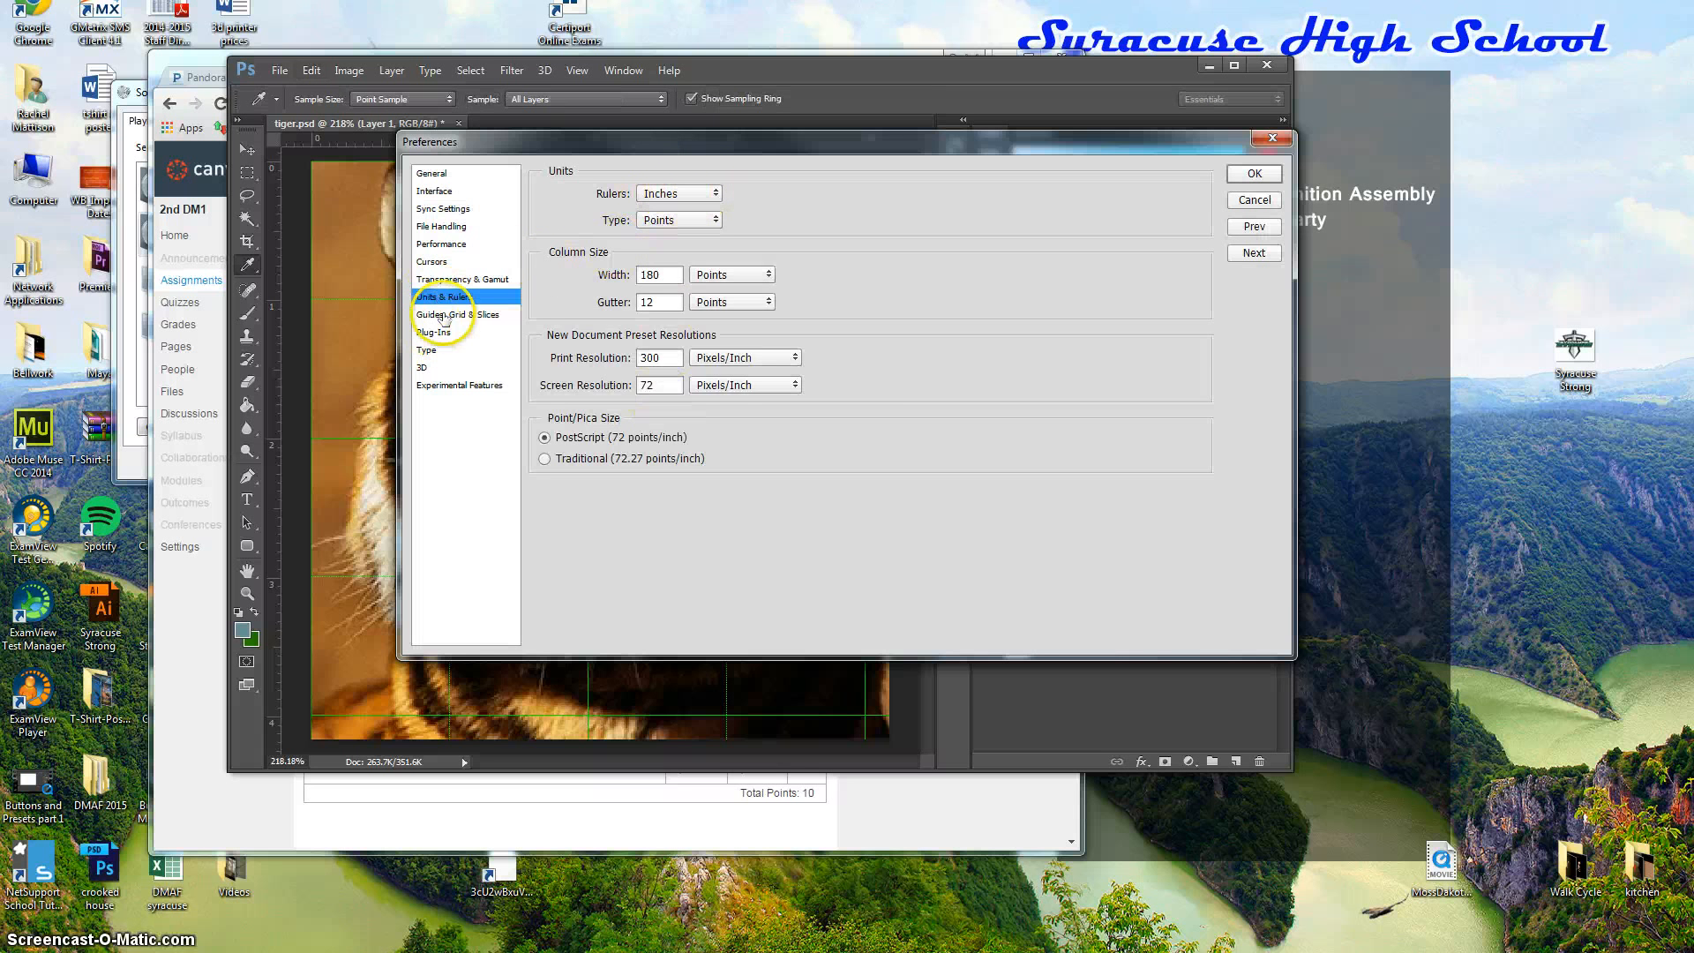
left_click(507, 318)
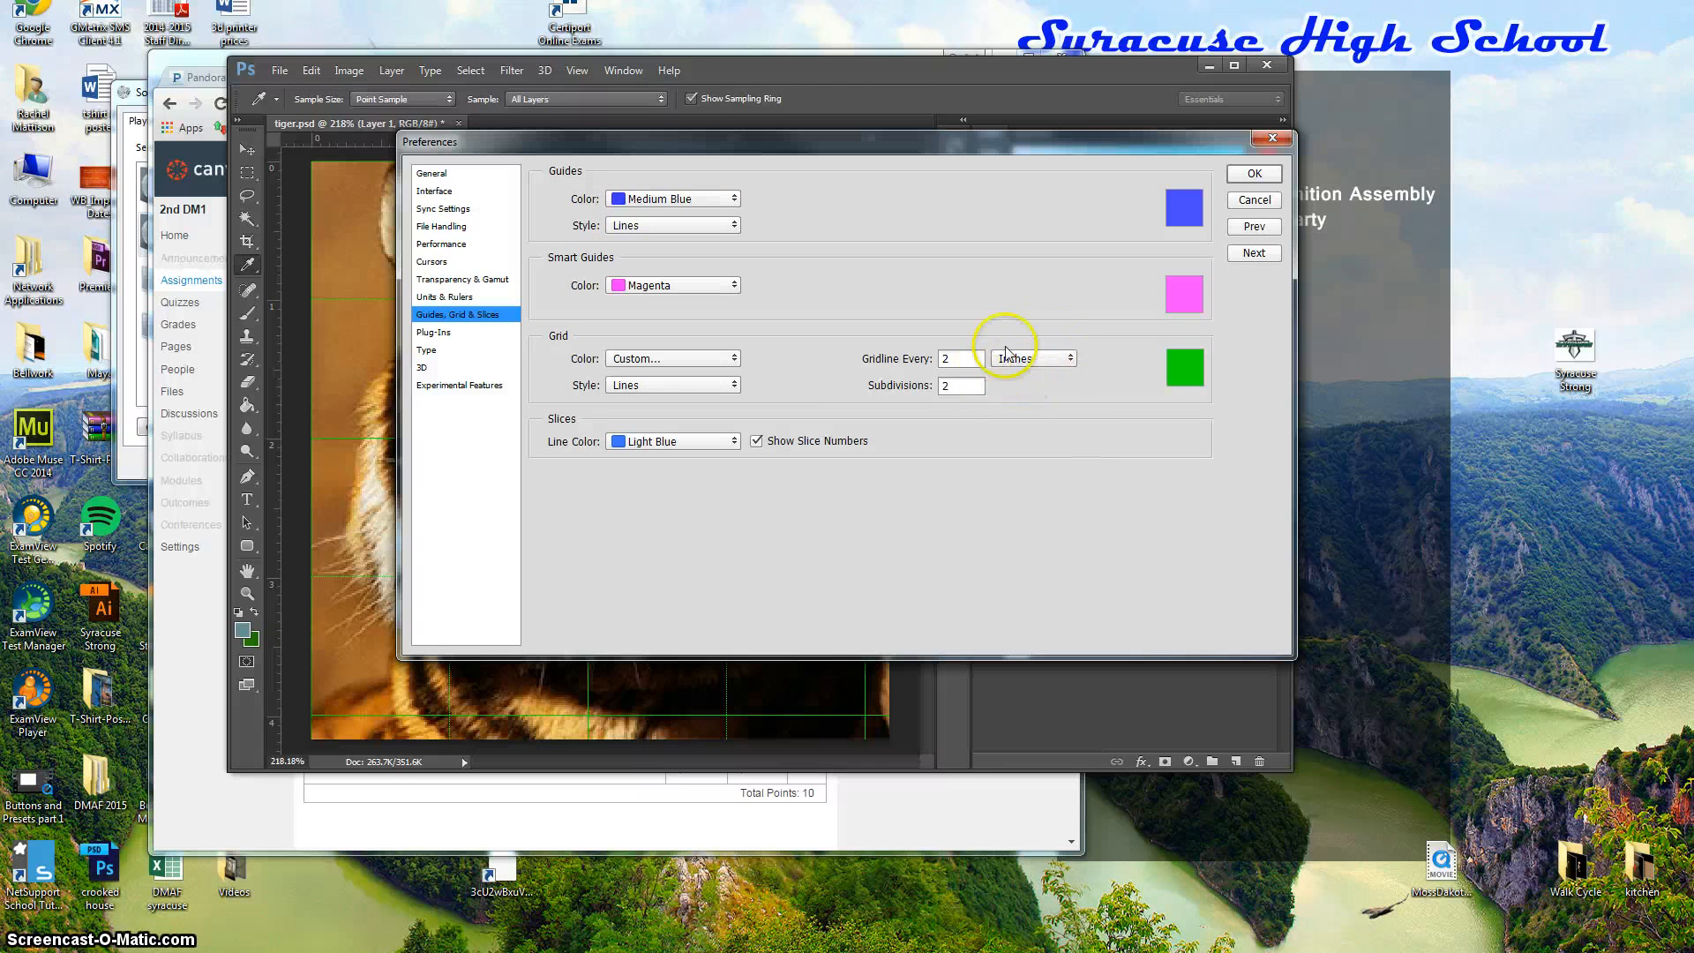
left_click(1266, 181)
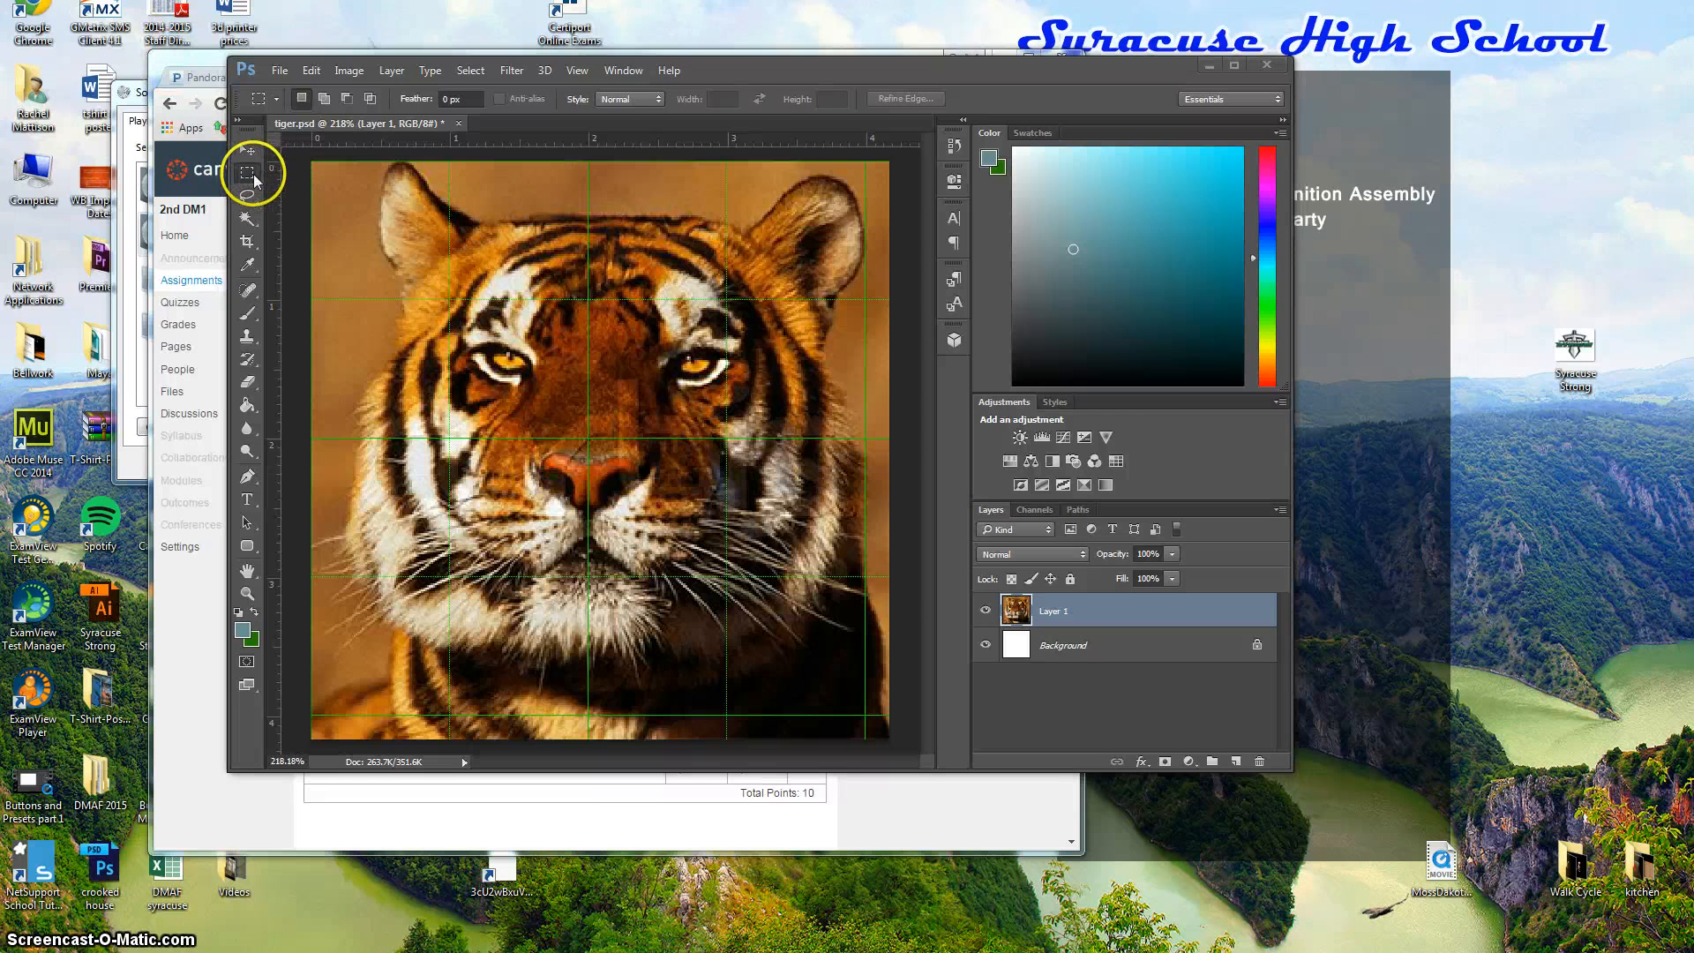
Select the top-left grid square and apply the Filter Gallery's Sketch > Water Paper filter.
left_click(311, 161)
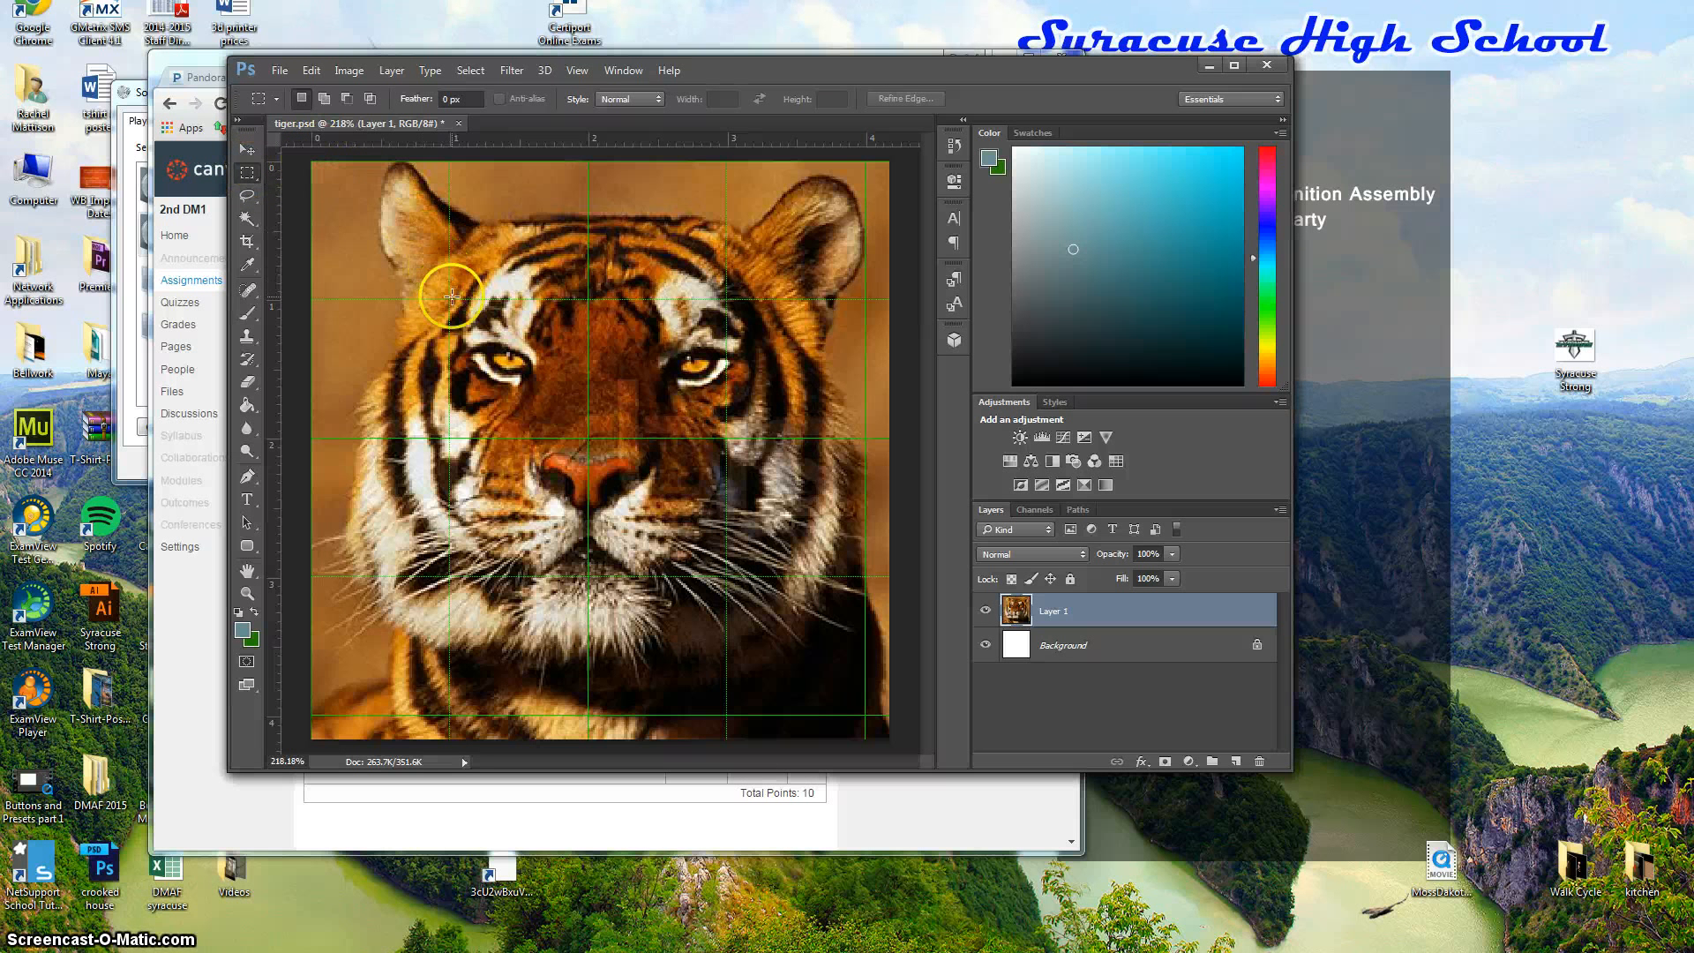
left_click_drag(448, 298, 311, 161)
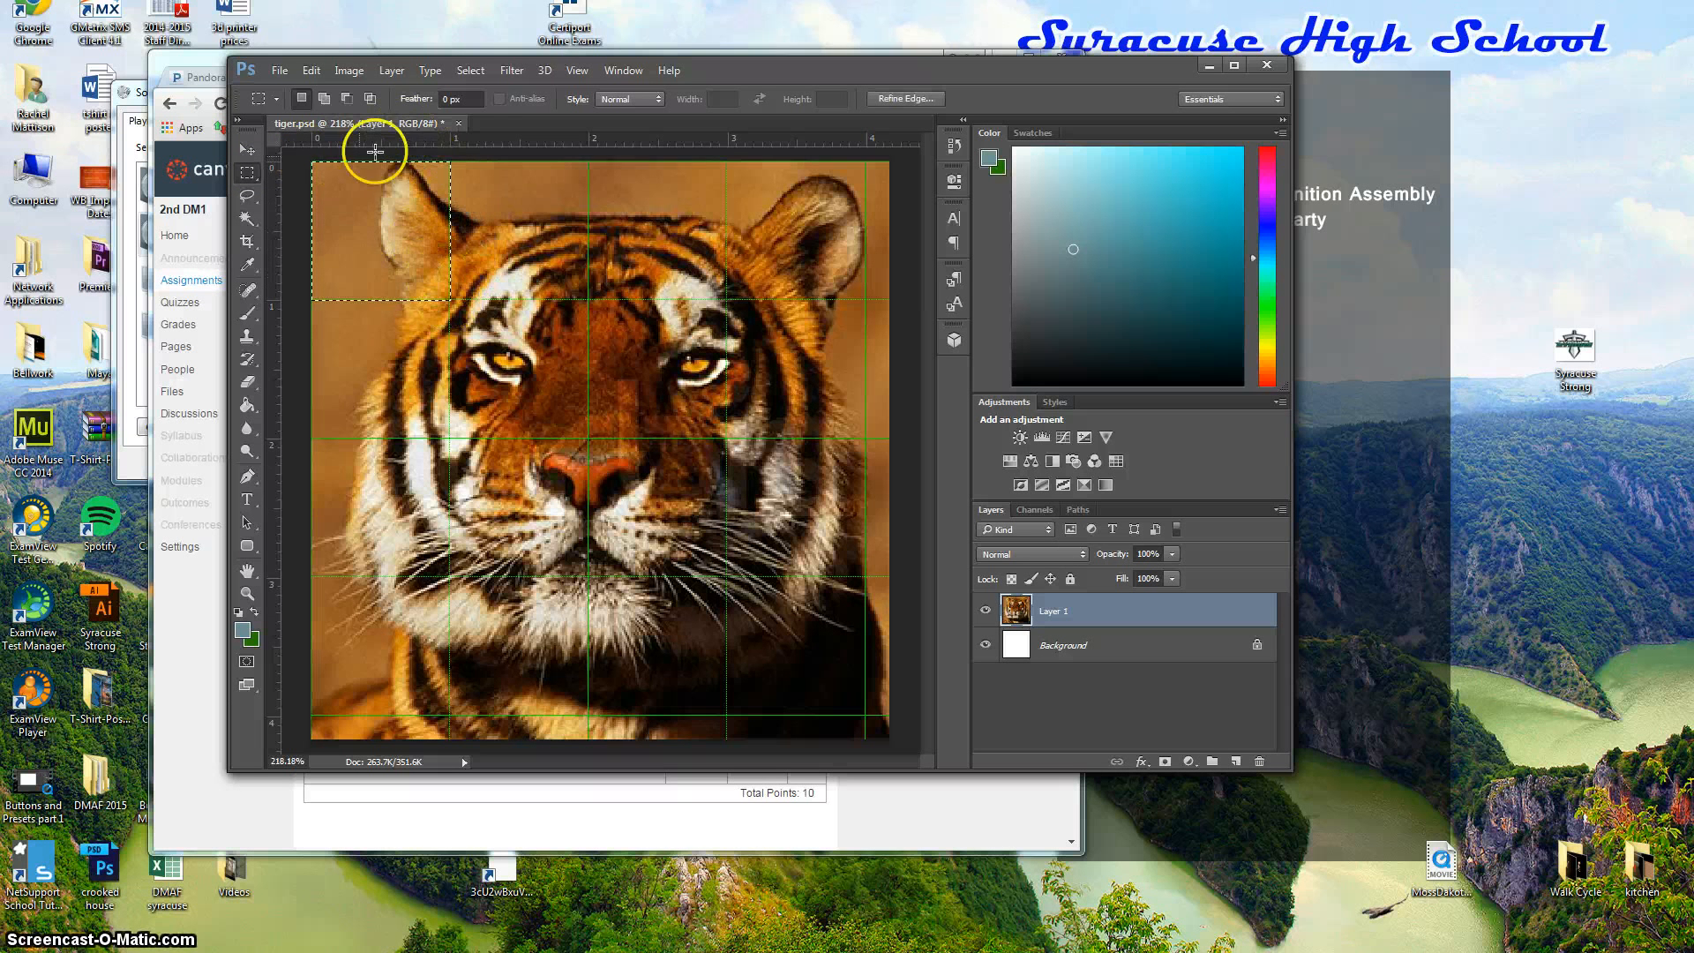
left_click(511, 73)
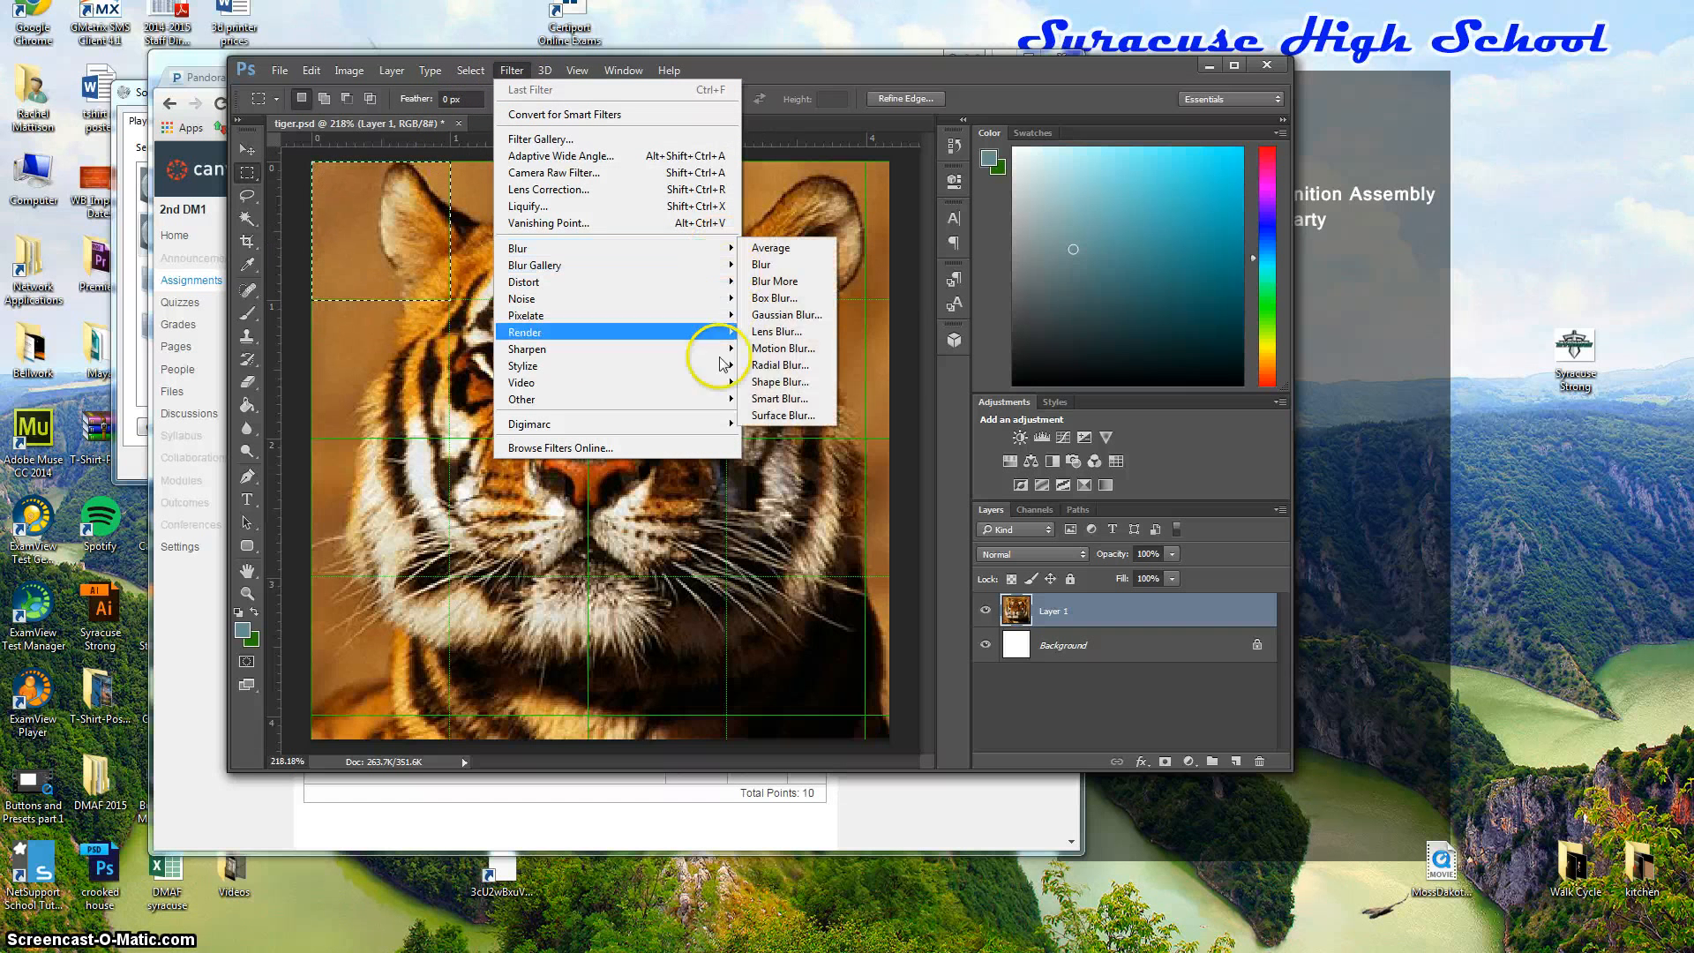
mouse_move(730, 357)
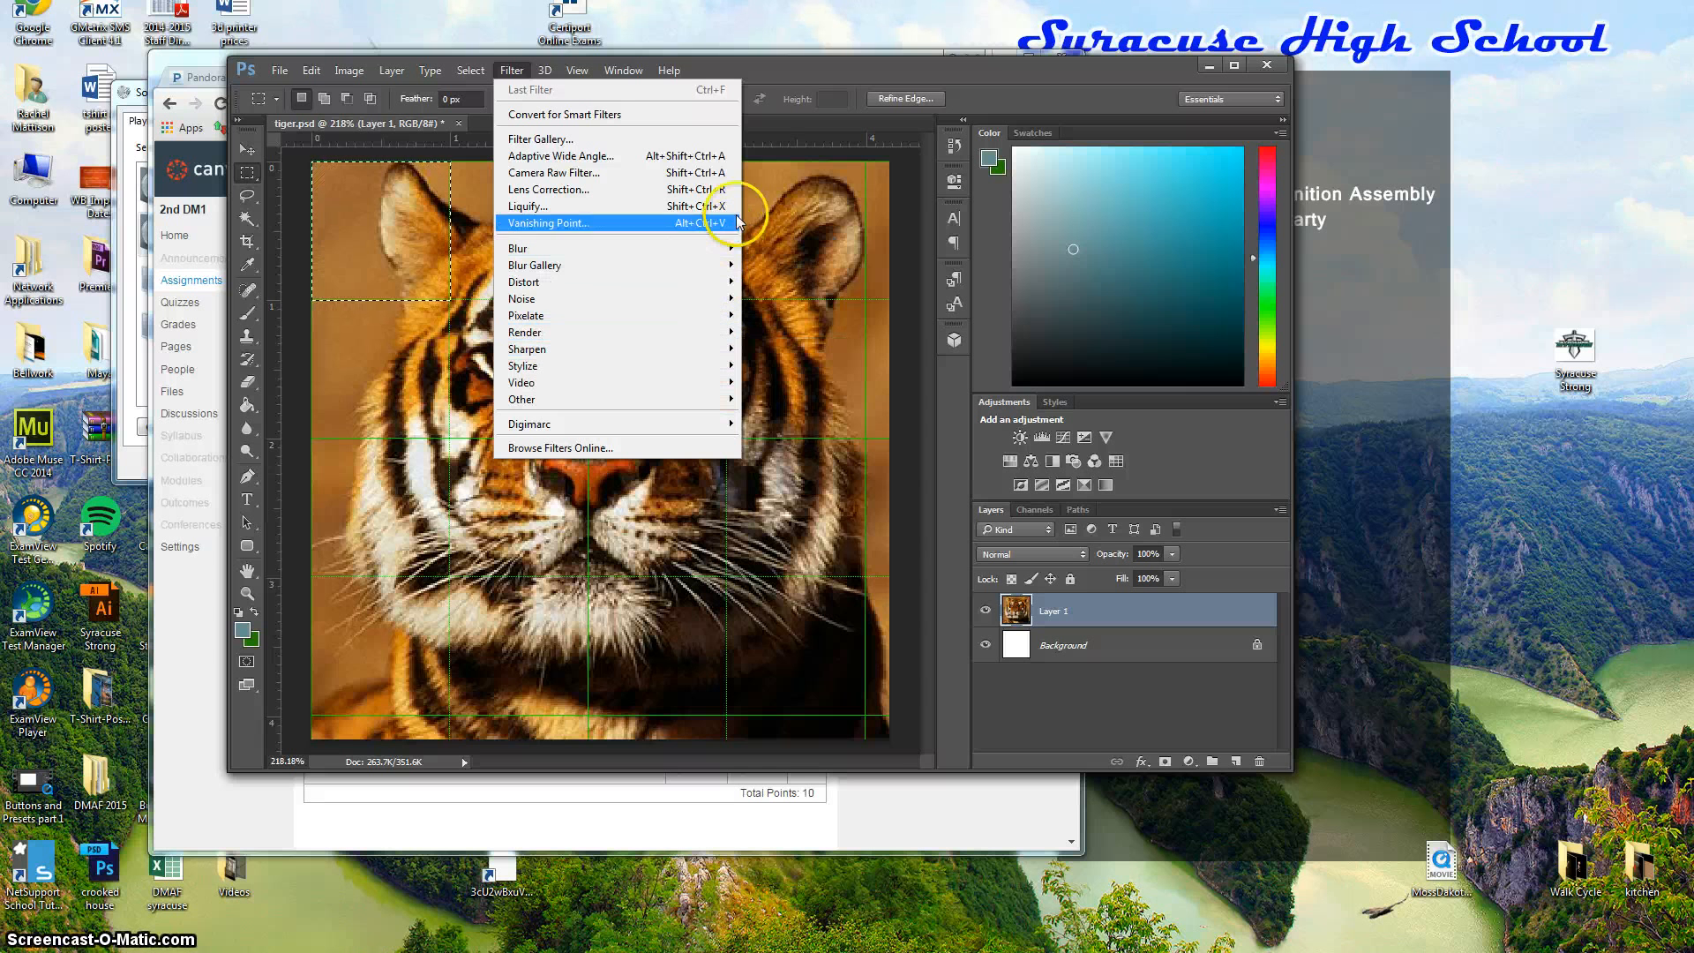
left_click(560, 138)
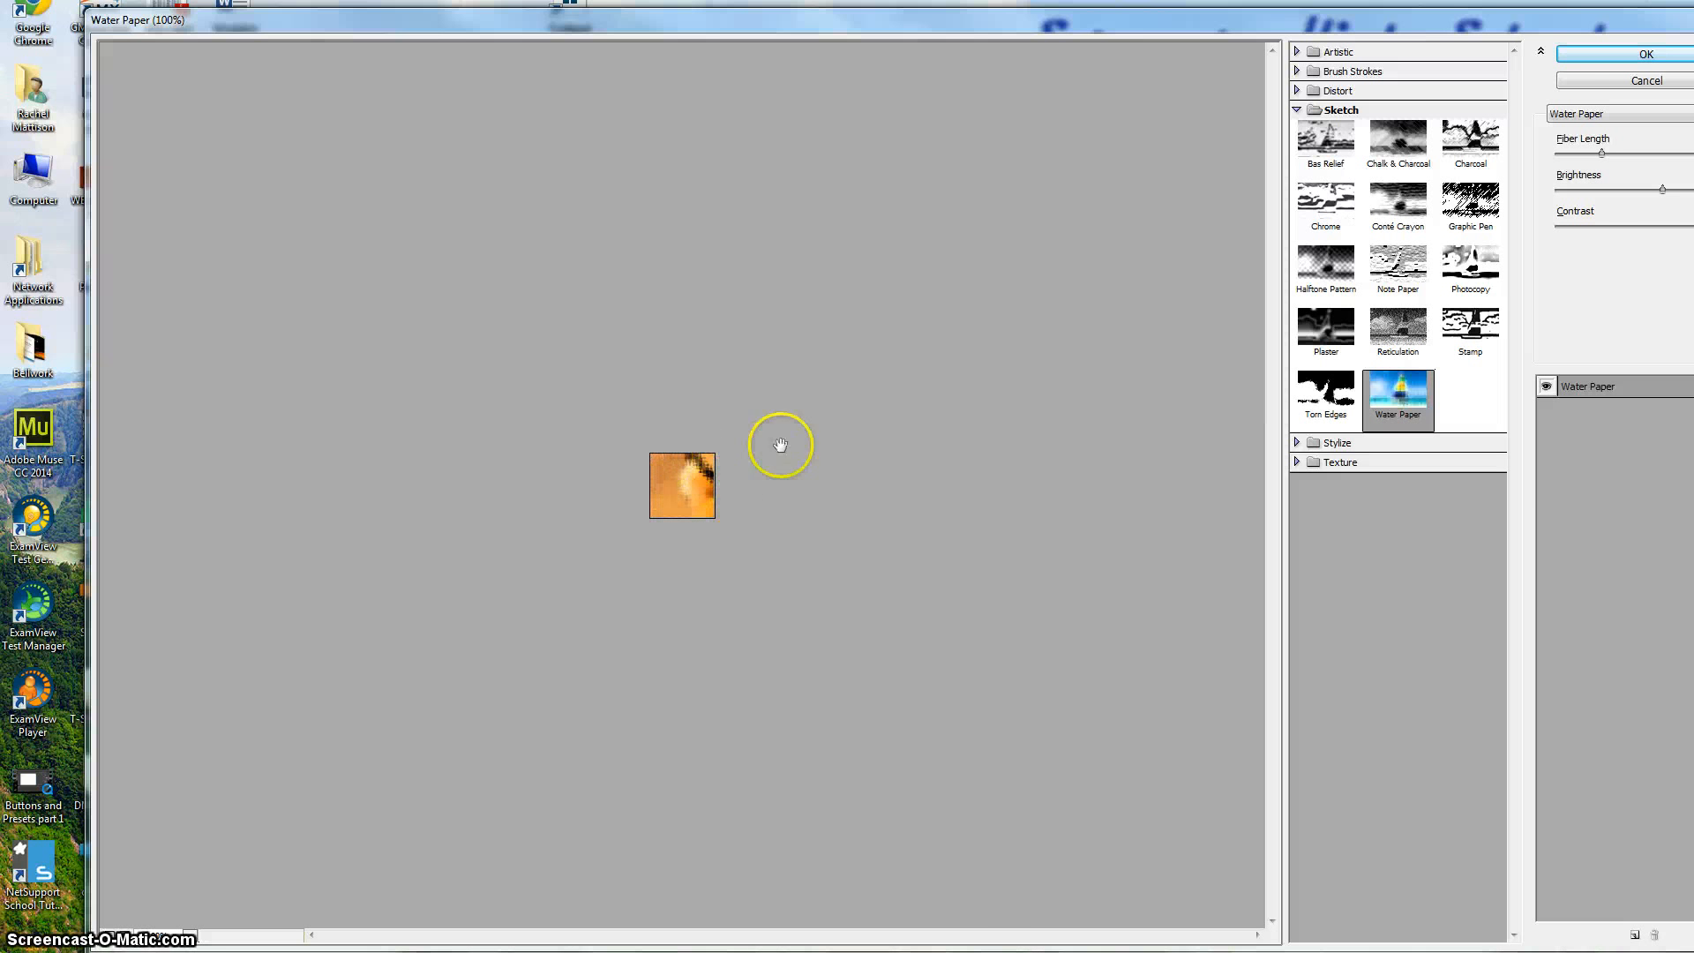
left_click(1647, 54)
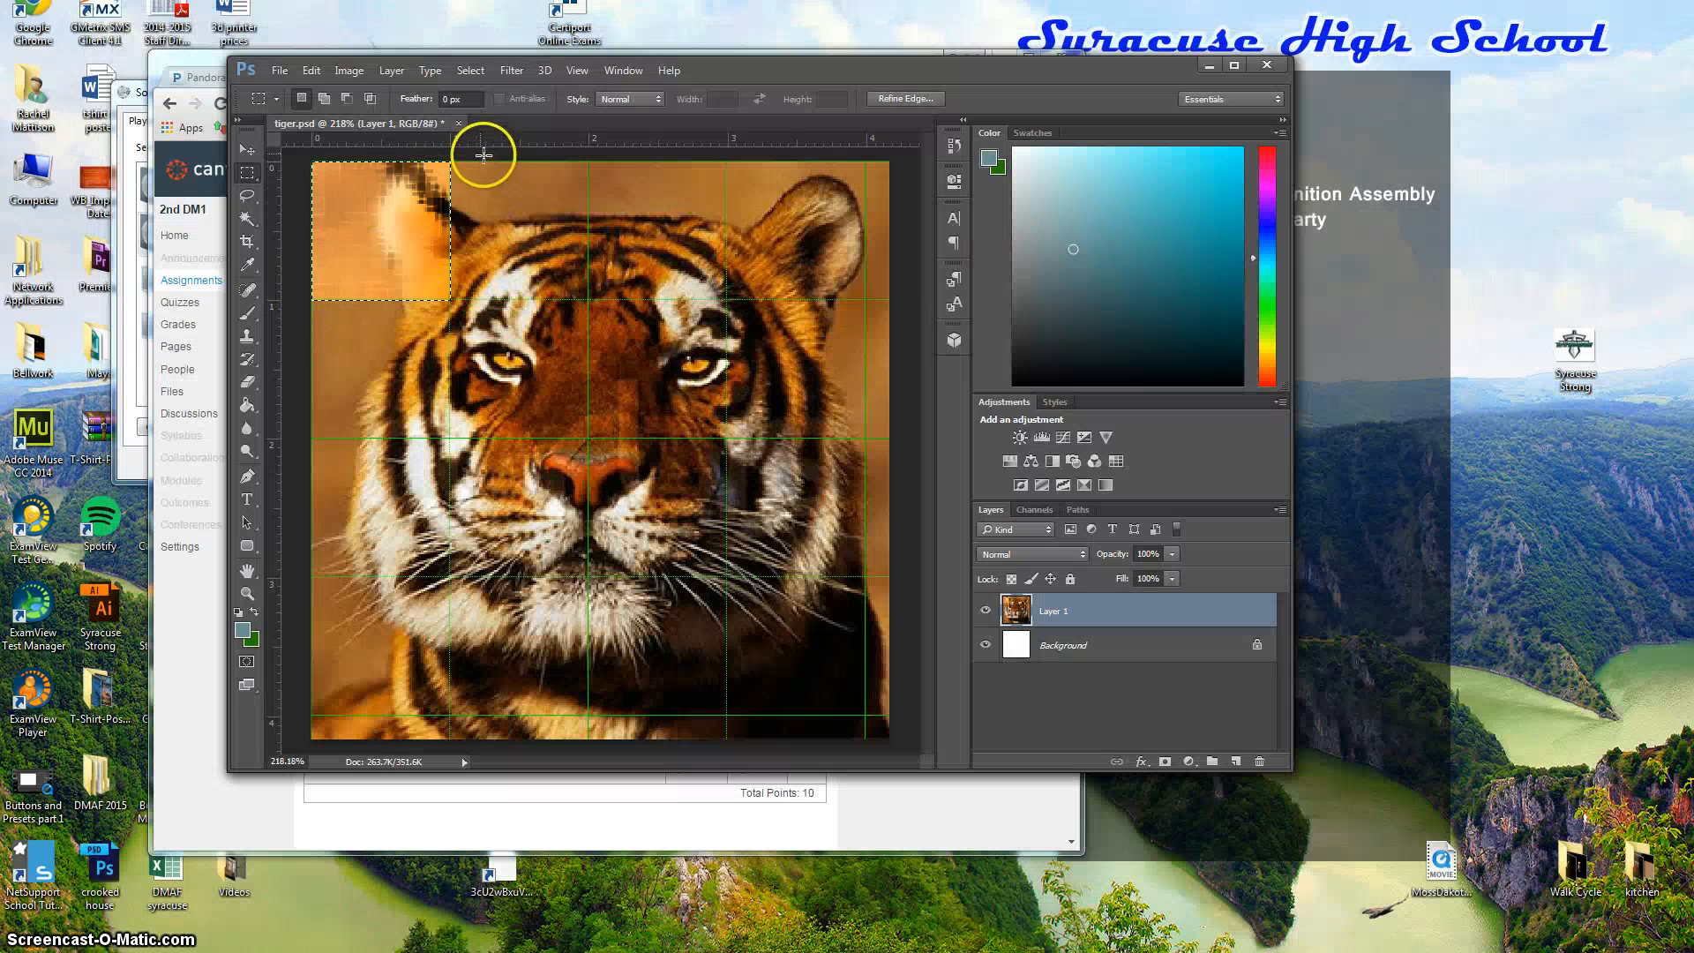
Select the second top-row square and apply Pixelate > Mosaic with a larger cell size.
left_click_drag(448, 160, 589, 299)
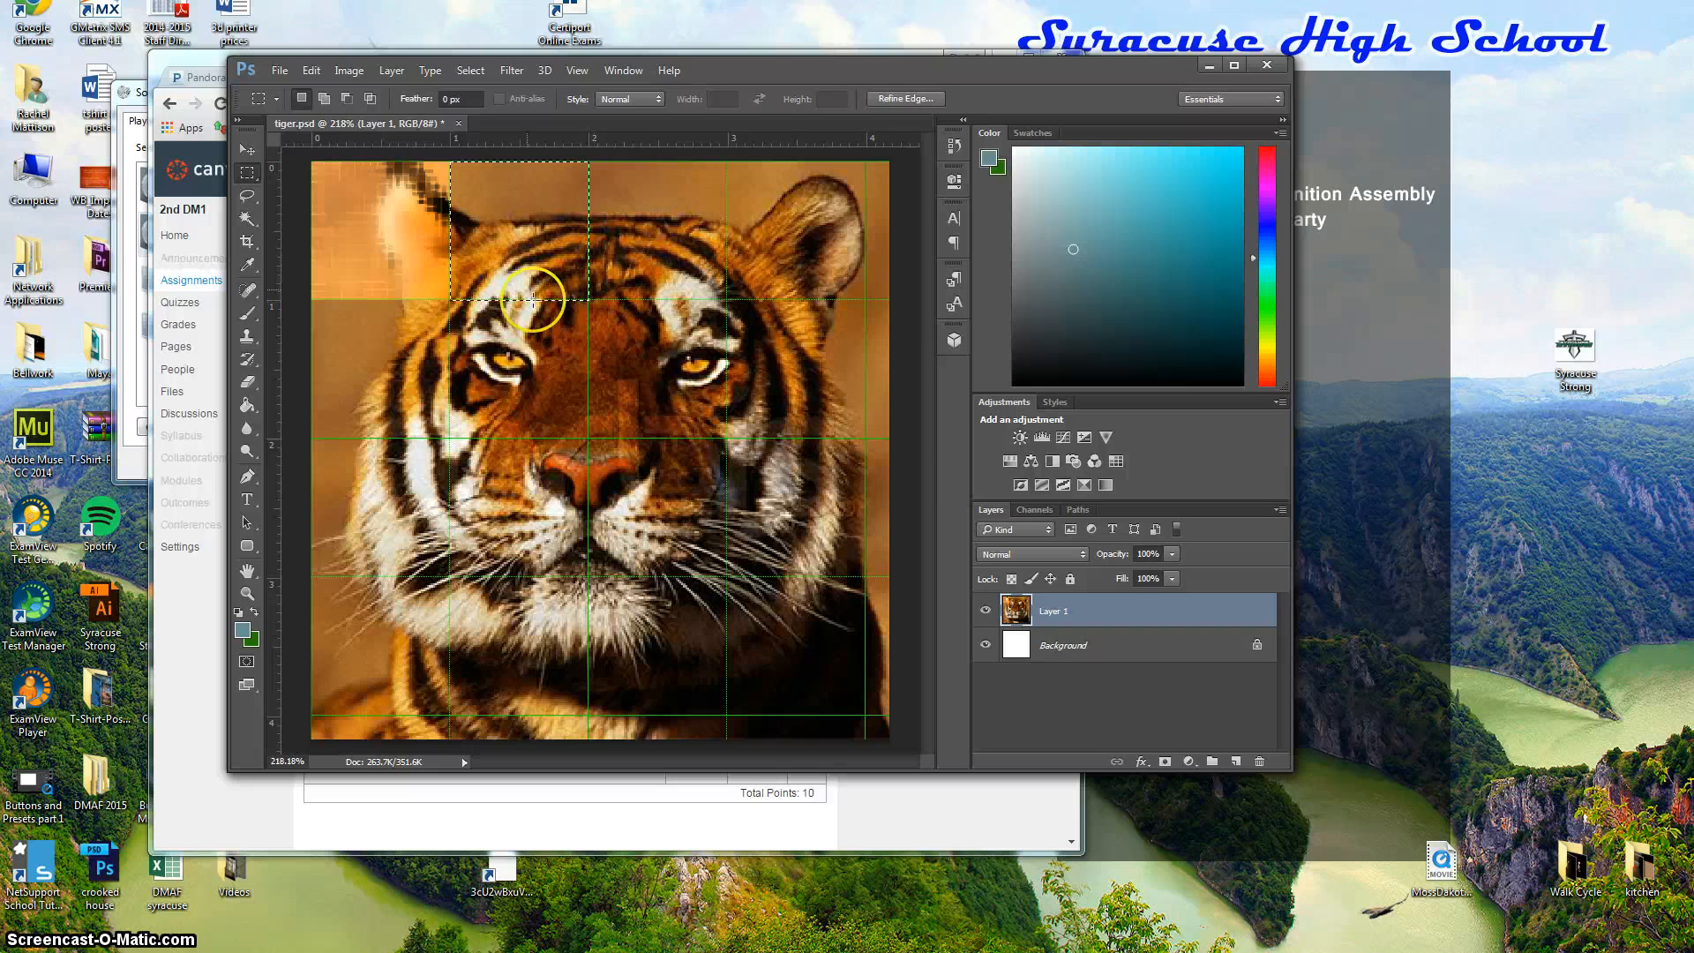
left_click(513, 71)
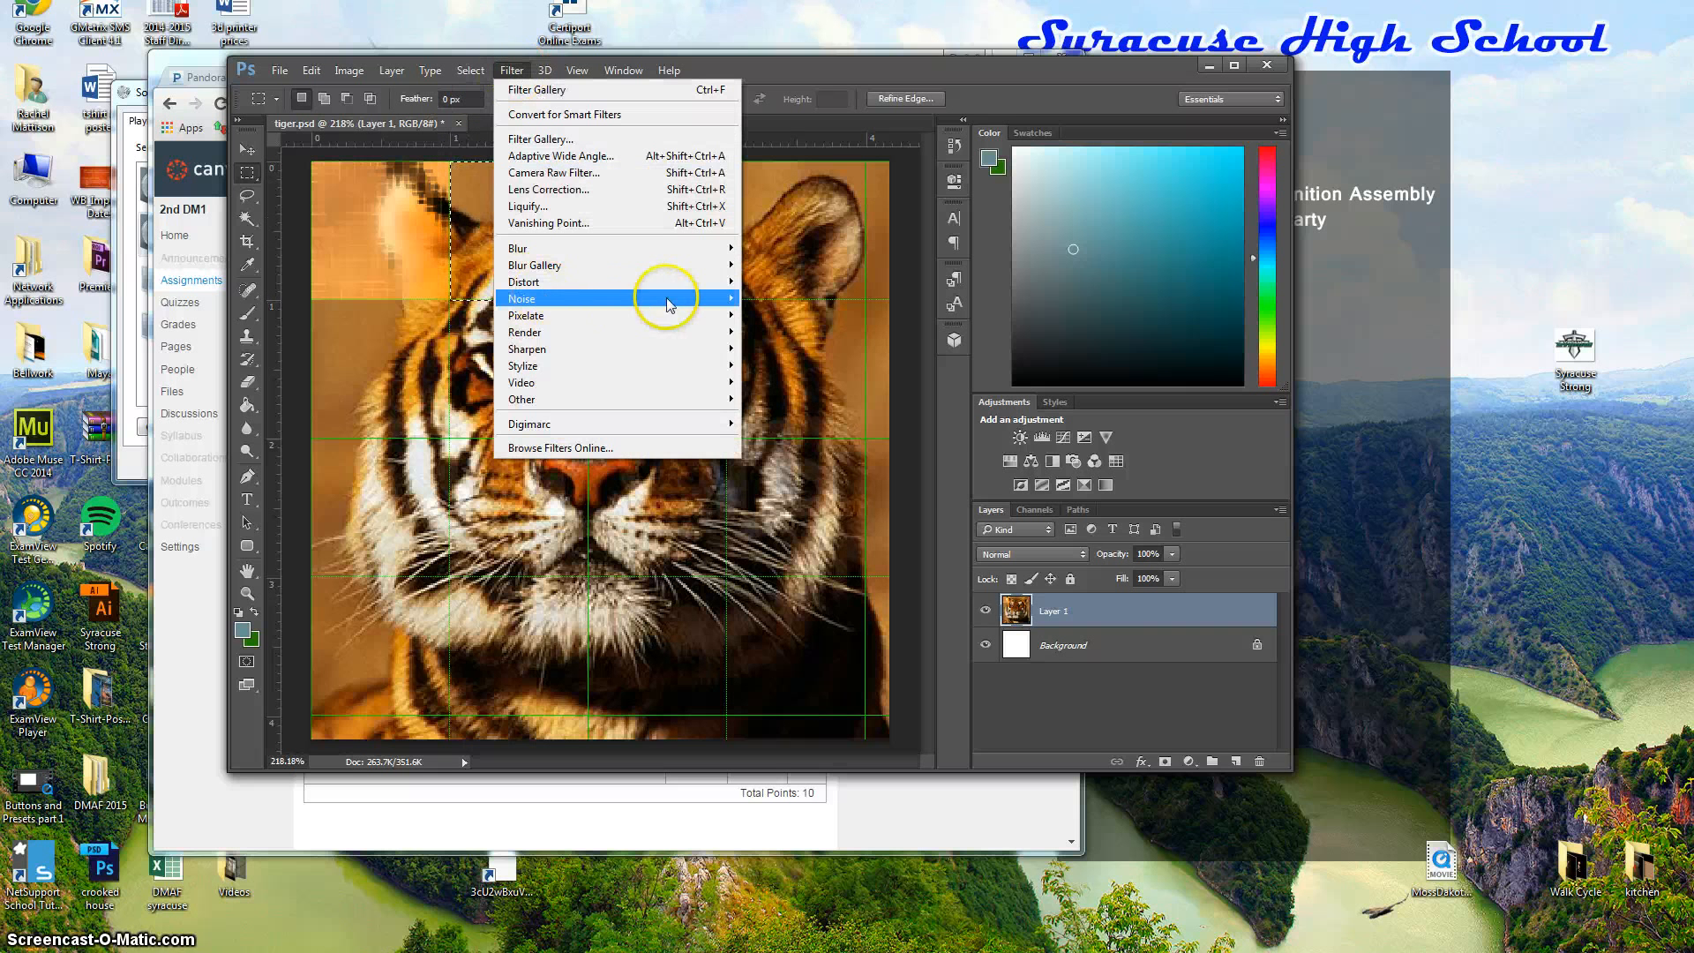
mouse_move(693, 300)
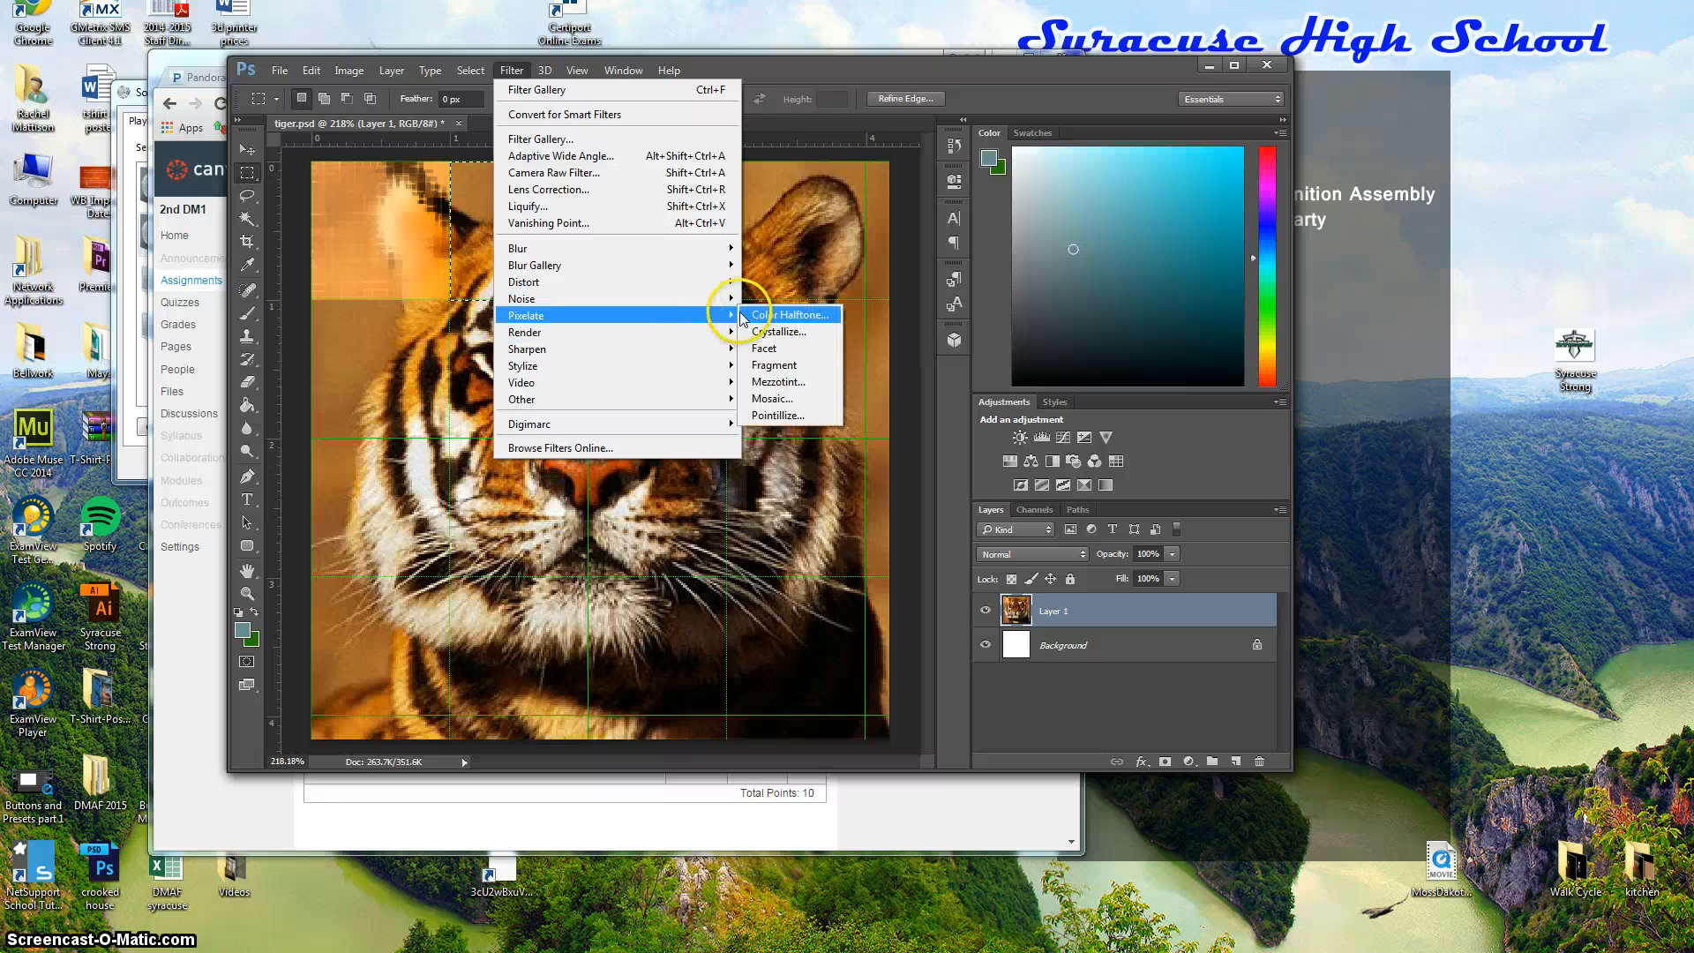
left_click(783, 404)
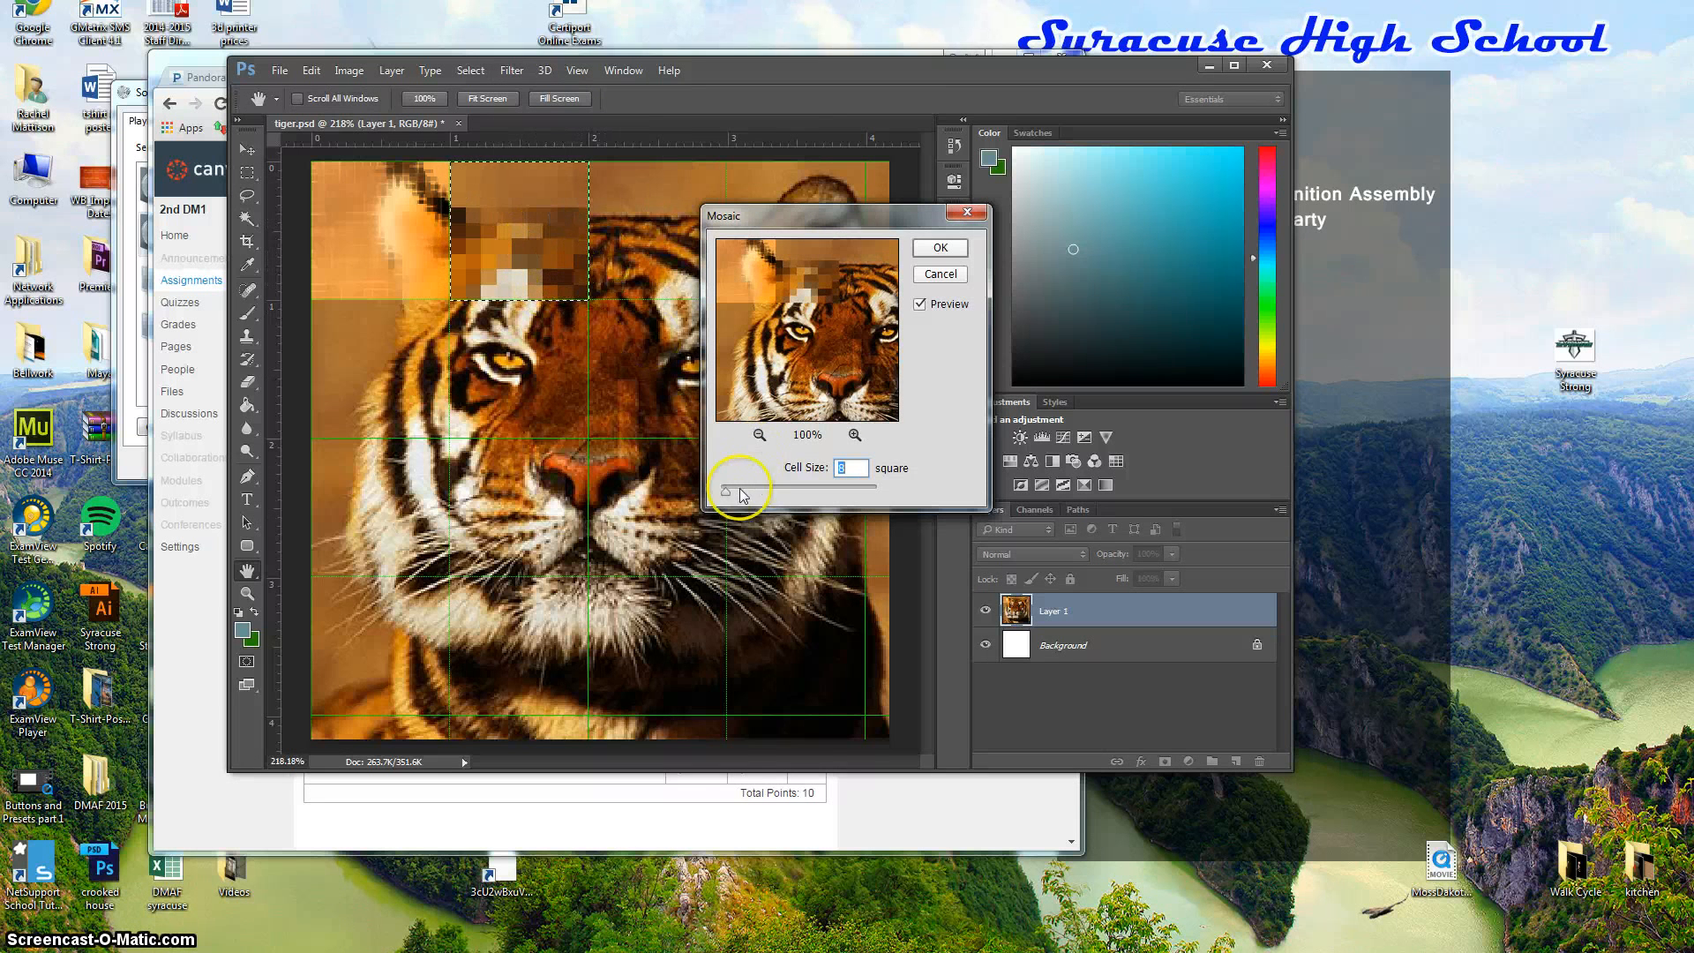
mouse_move(729, 500)
left_mouse_down()
mouse_move(756, 499)
mouse_move(729, 497)
left_mouse_up()
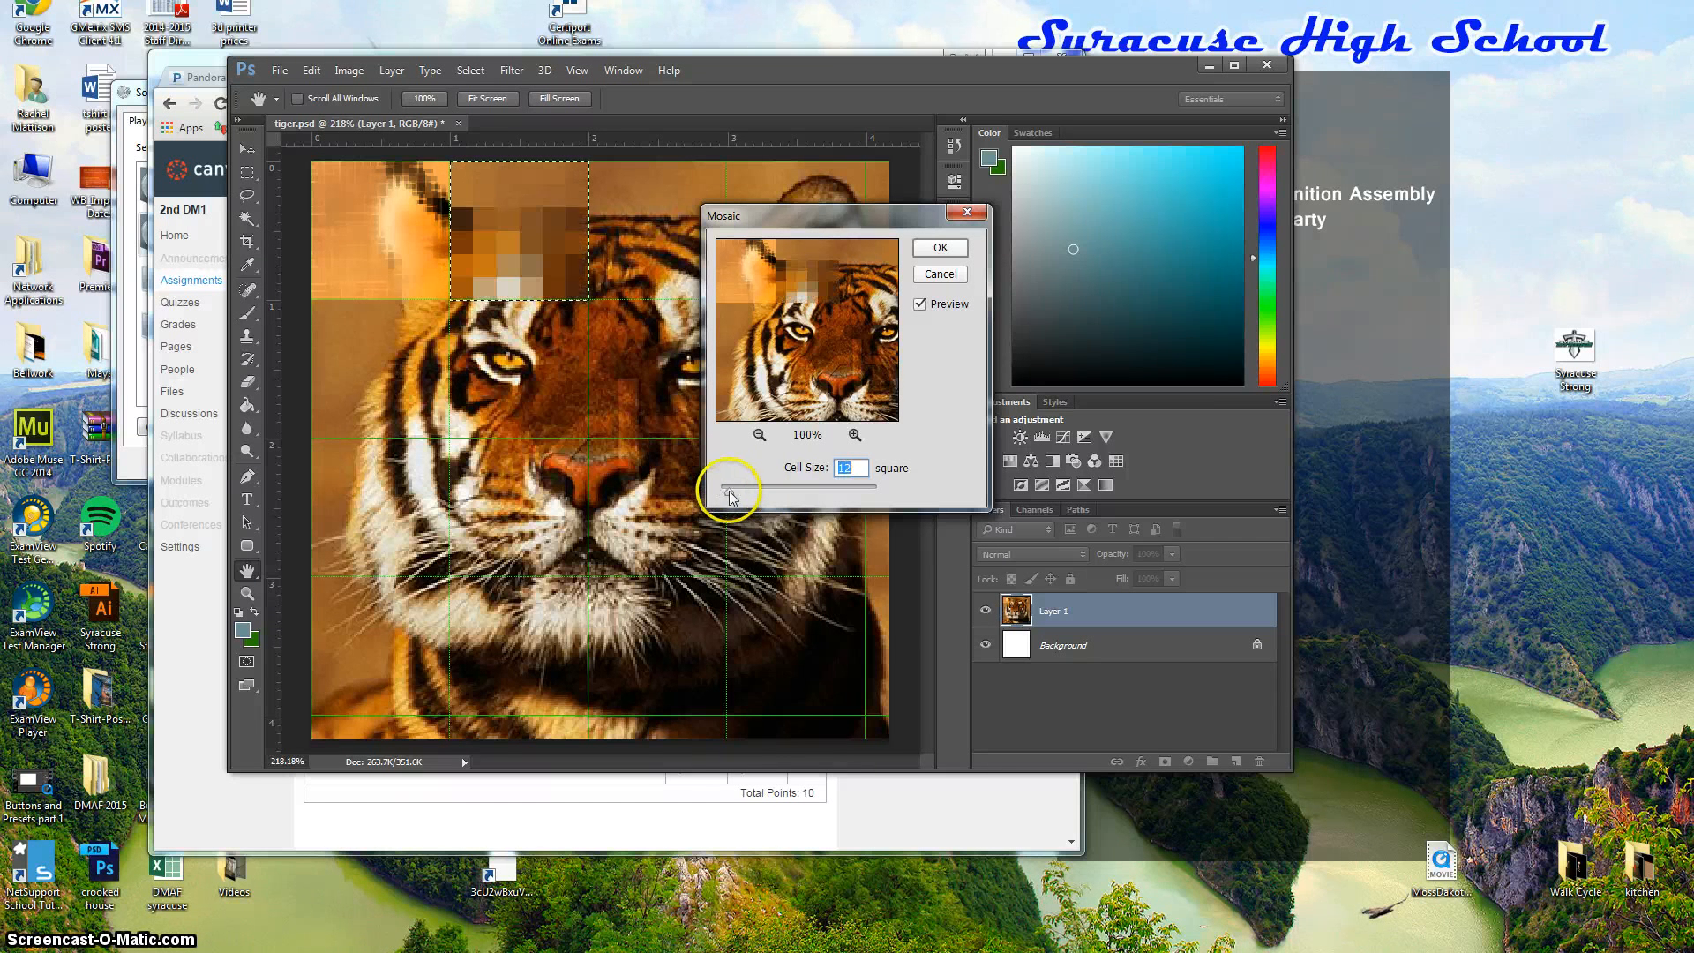
left_click(940, 254)
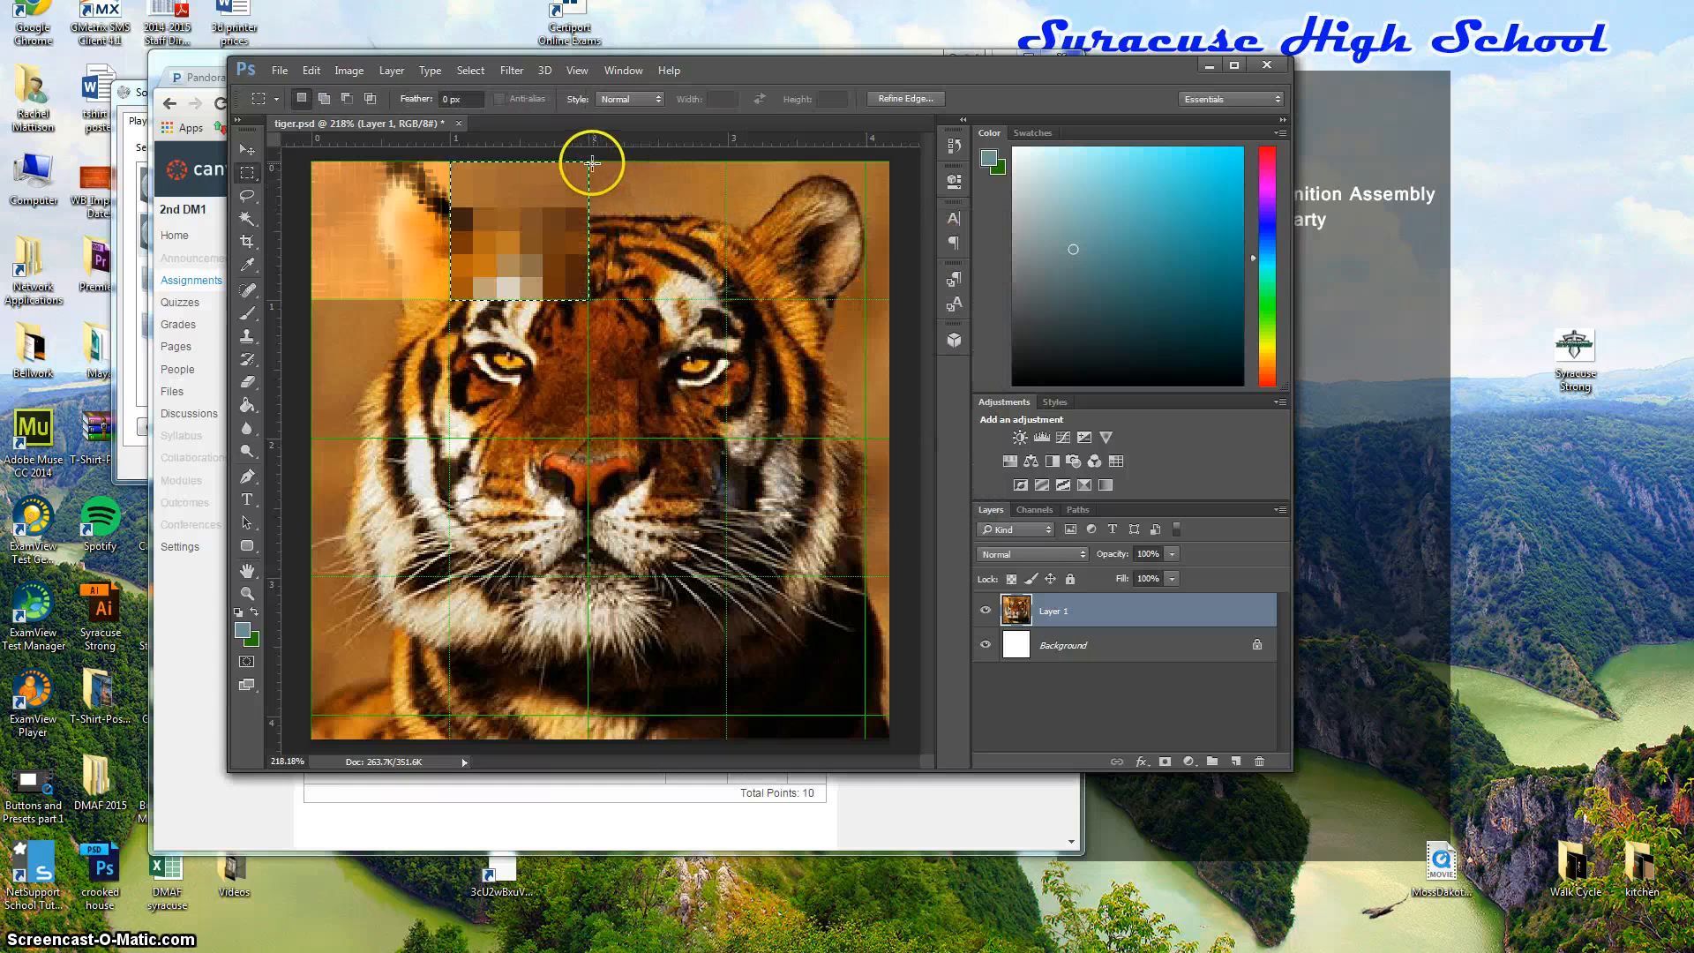
Select the third top-row square and preview Diffuse Glow, Reticulation and Crosshatch in the Filter Gallery.
mouse_move(587, 161)
left_mouse_down()
mouse_move(731, 159)
mouse_move(529, 162)
mouse_move(589, 162)
left_mouse_up()
left_click(511, 70)
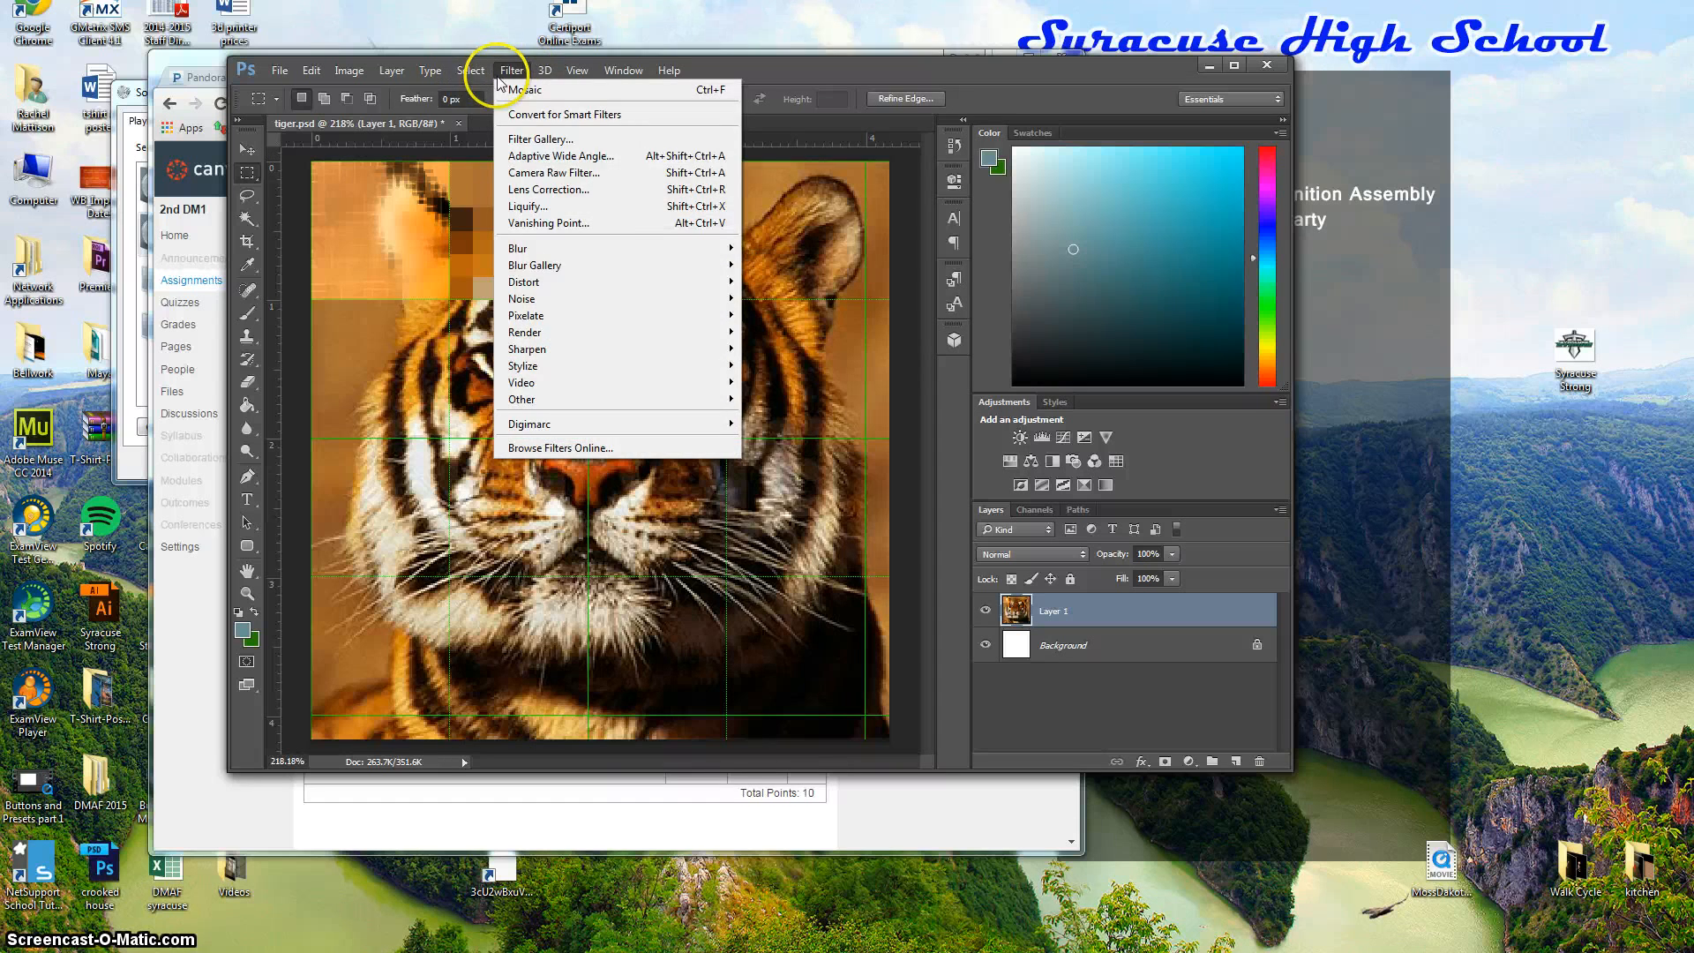
left_click(575, 139)
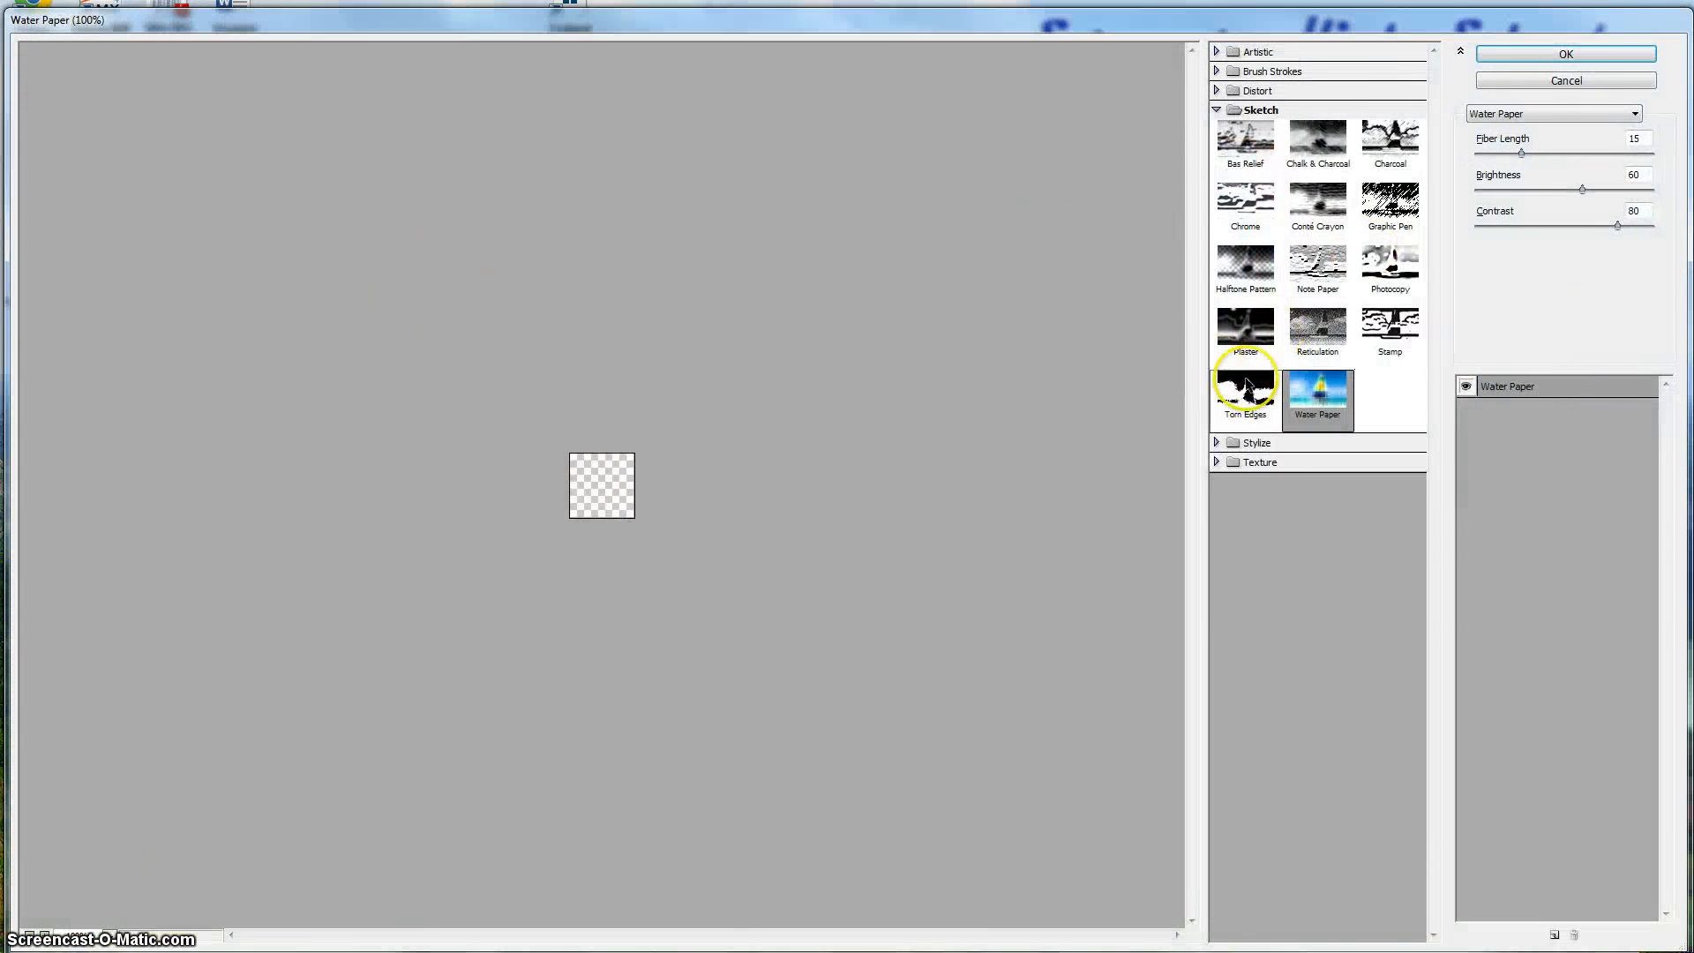
left_click(1227, 91)
left_click(1236, 119)
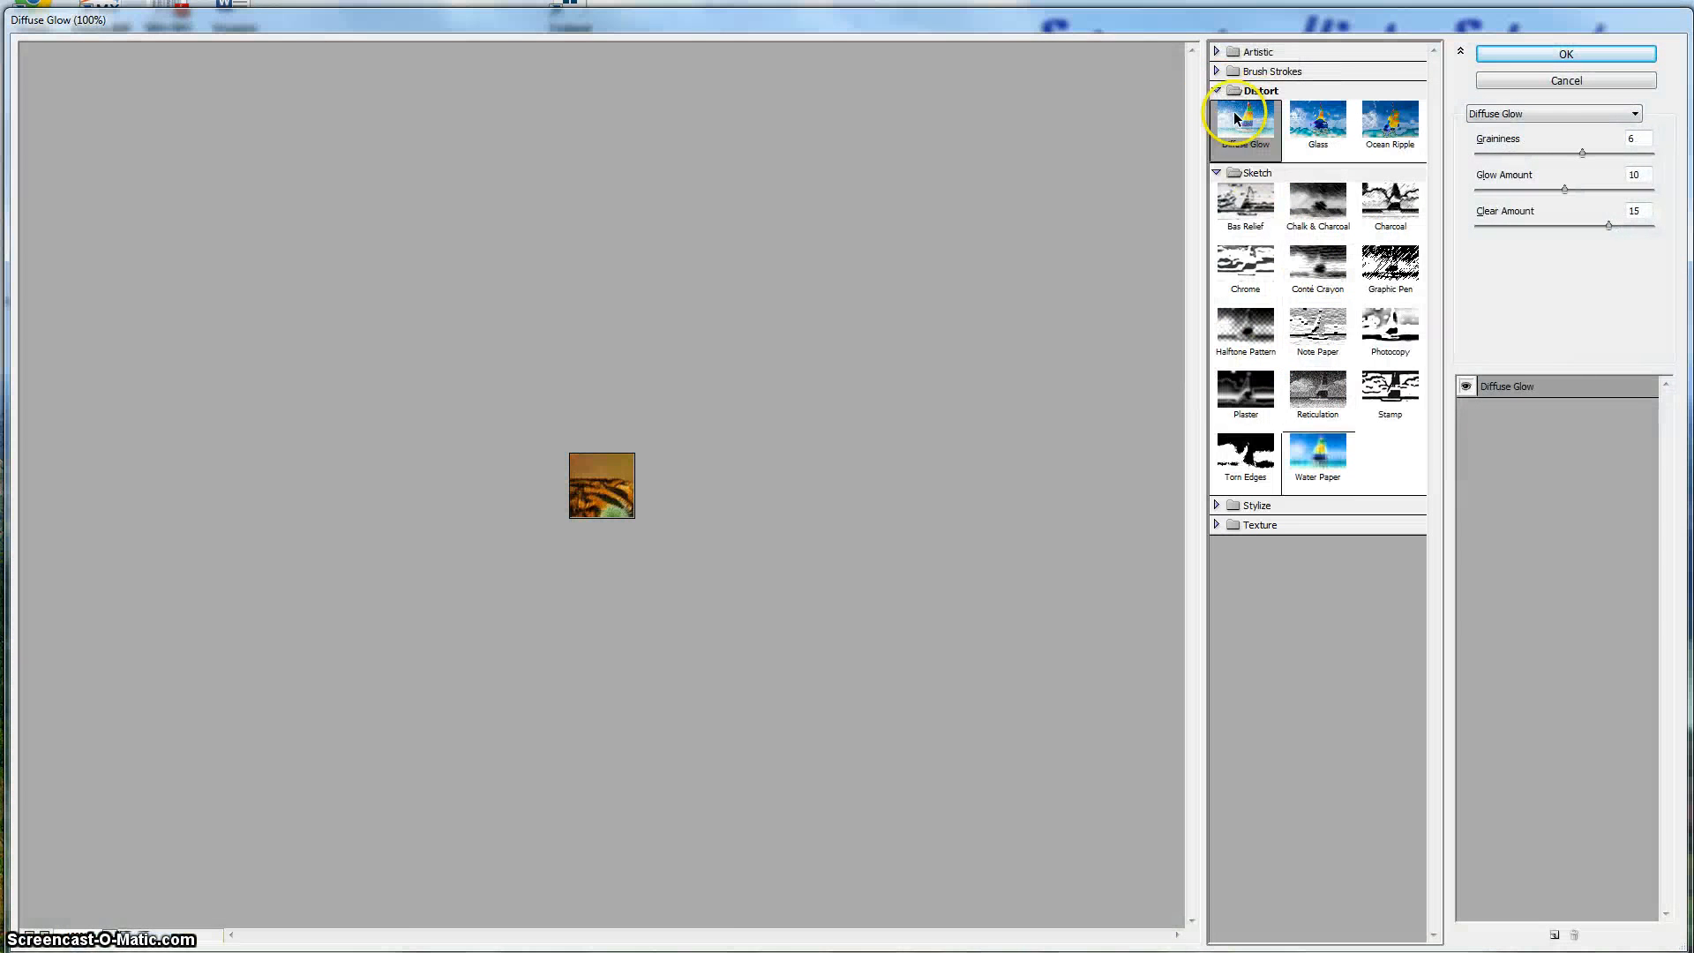
left_click(1317, 388)
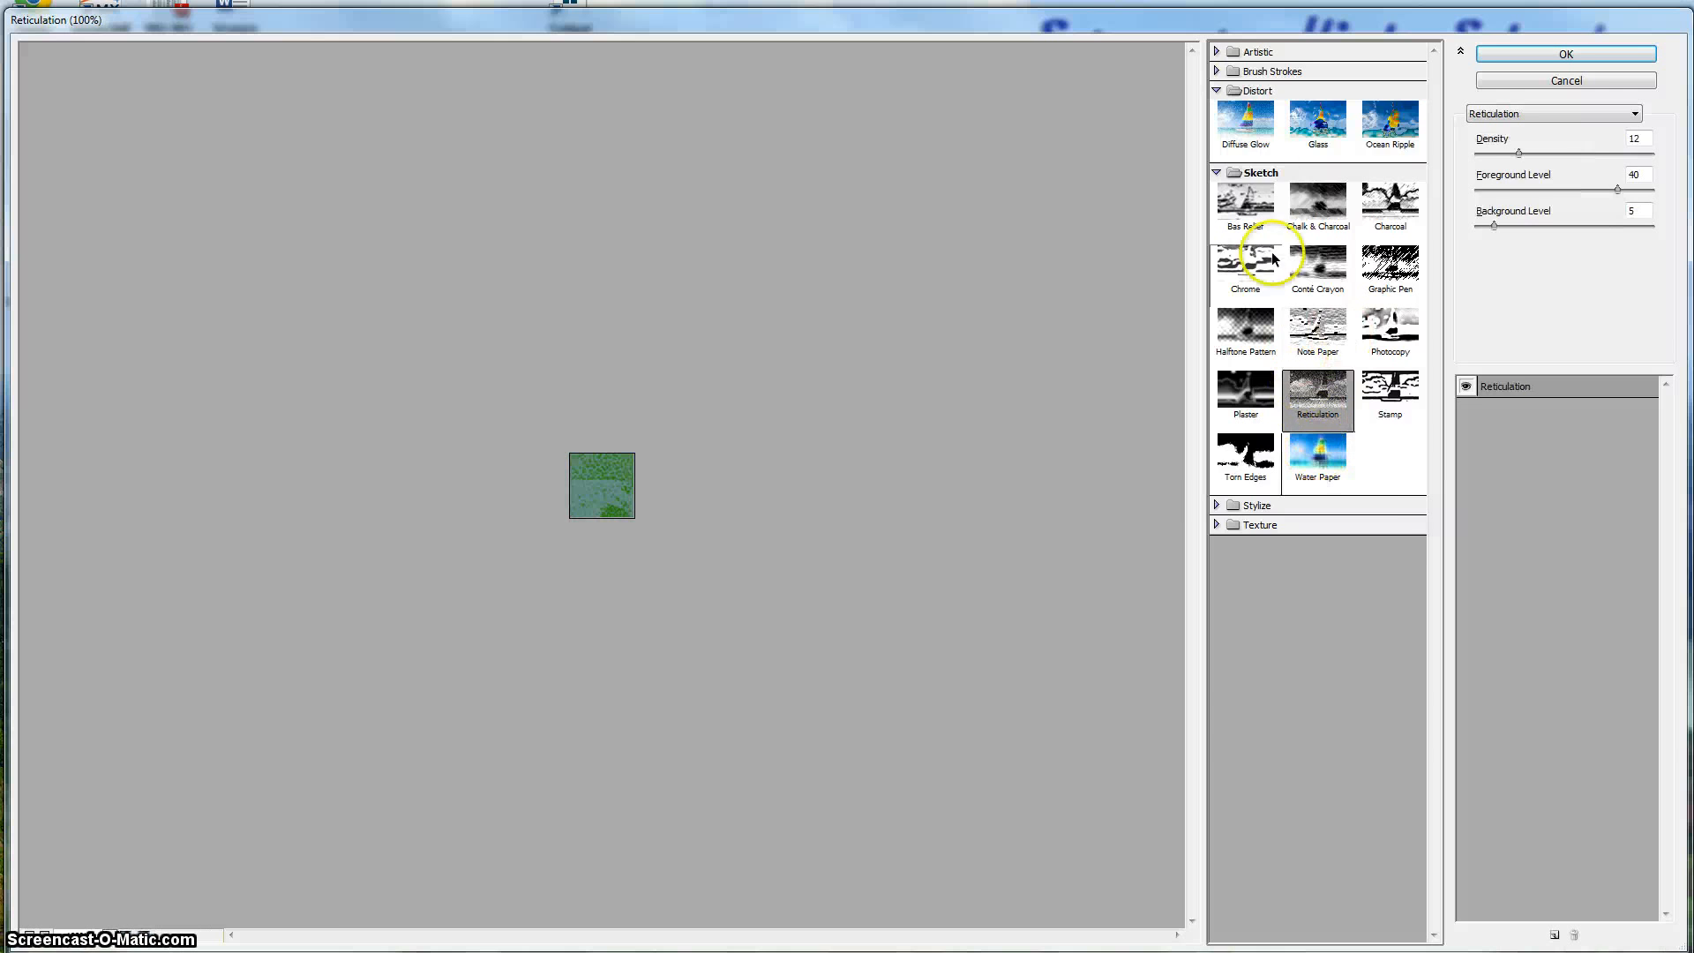
left_click(1228, 74)
left_click(1395, 108)
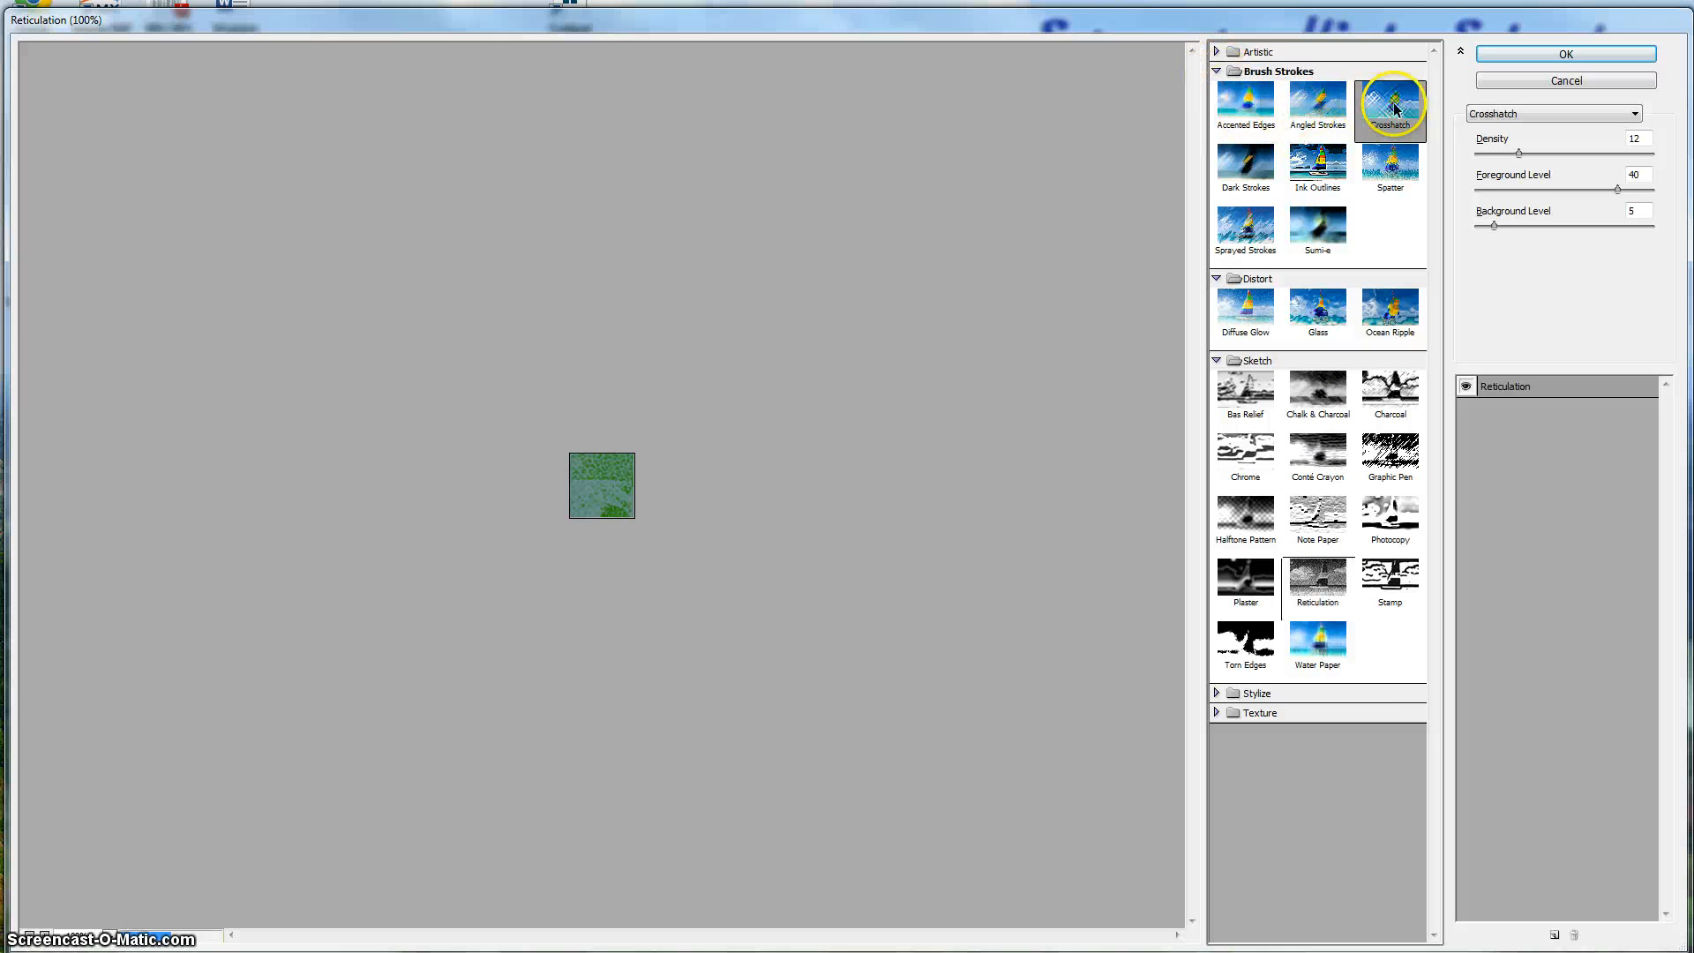
Compare Neon Glow and Underpainting, then apply the Sumi-e filter to the square.
left_click(1218, 51)
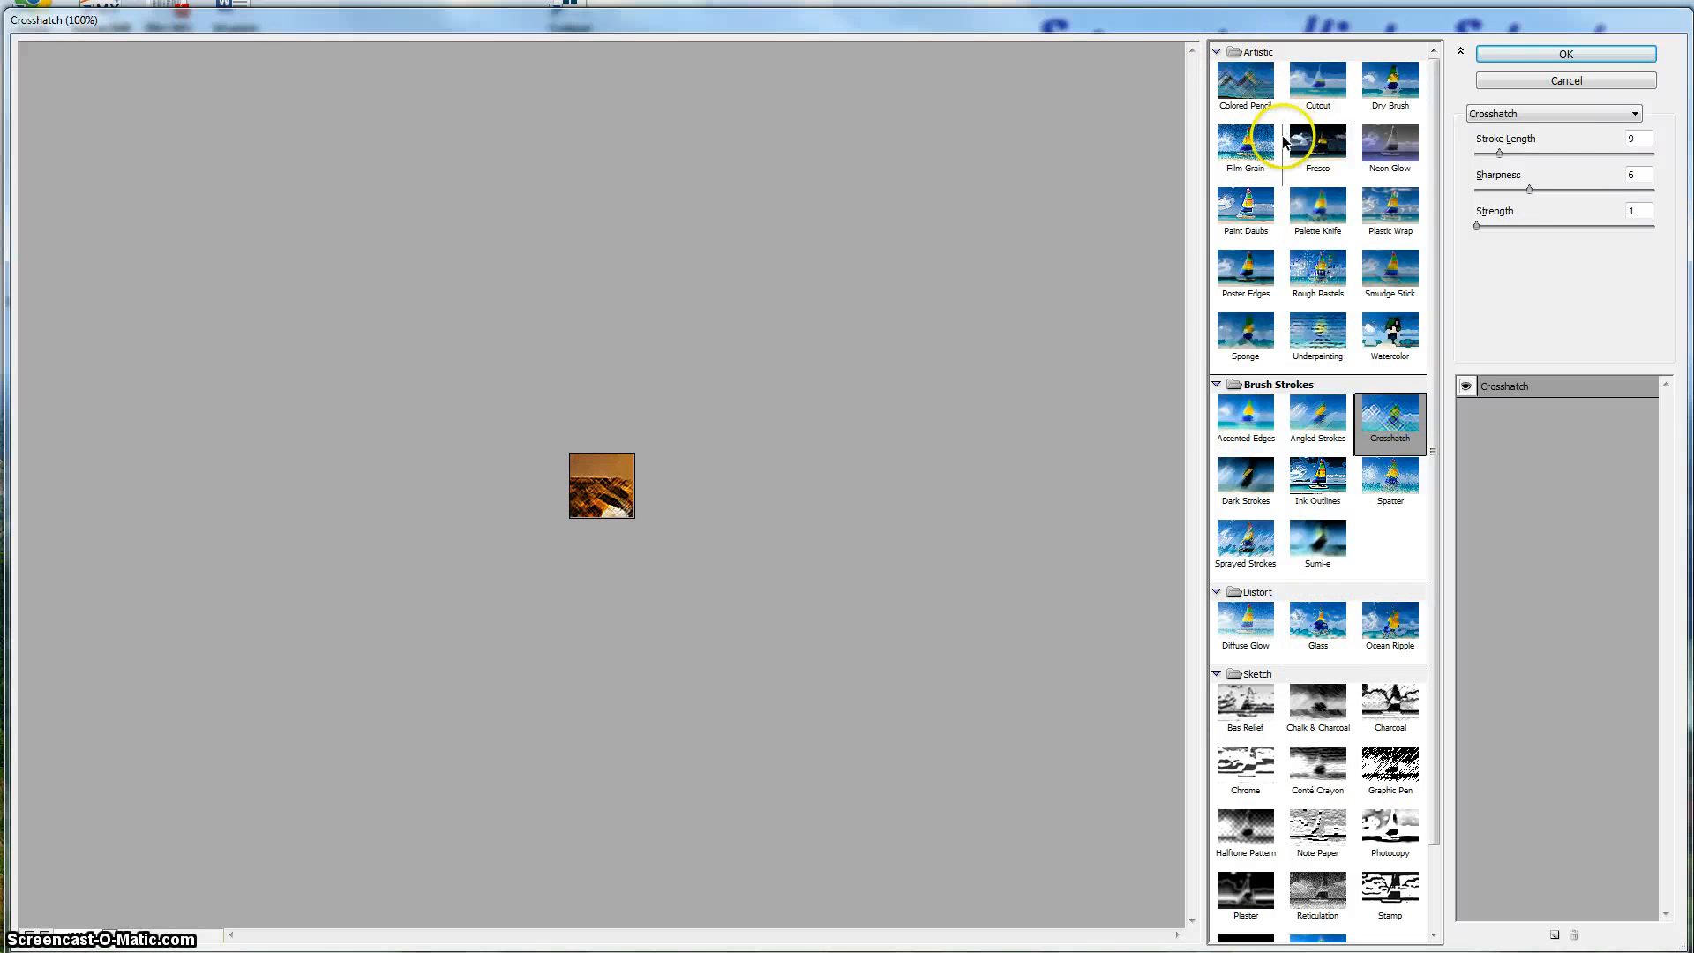
left_click(1253, 210)
left_click(1317, 146)
left_click(1390, 145)
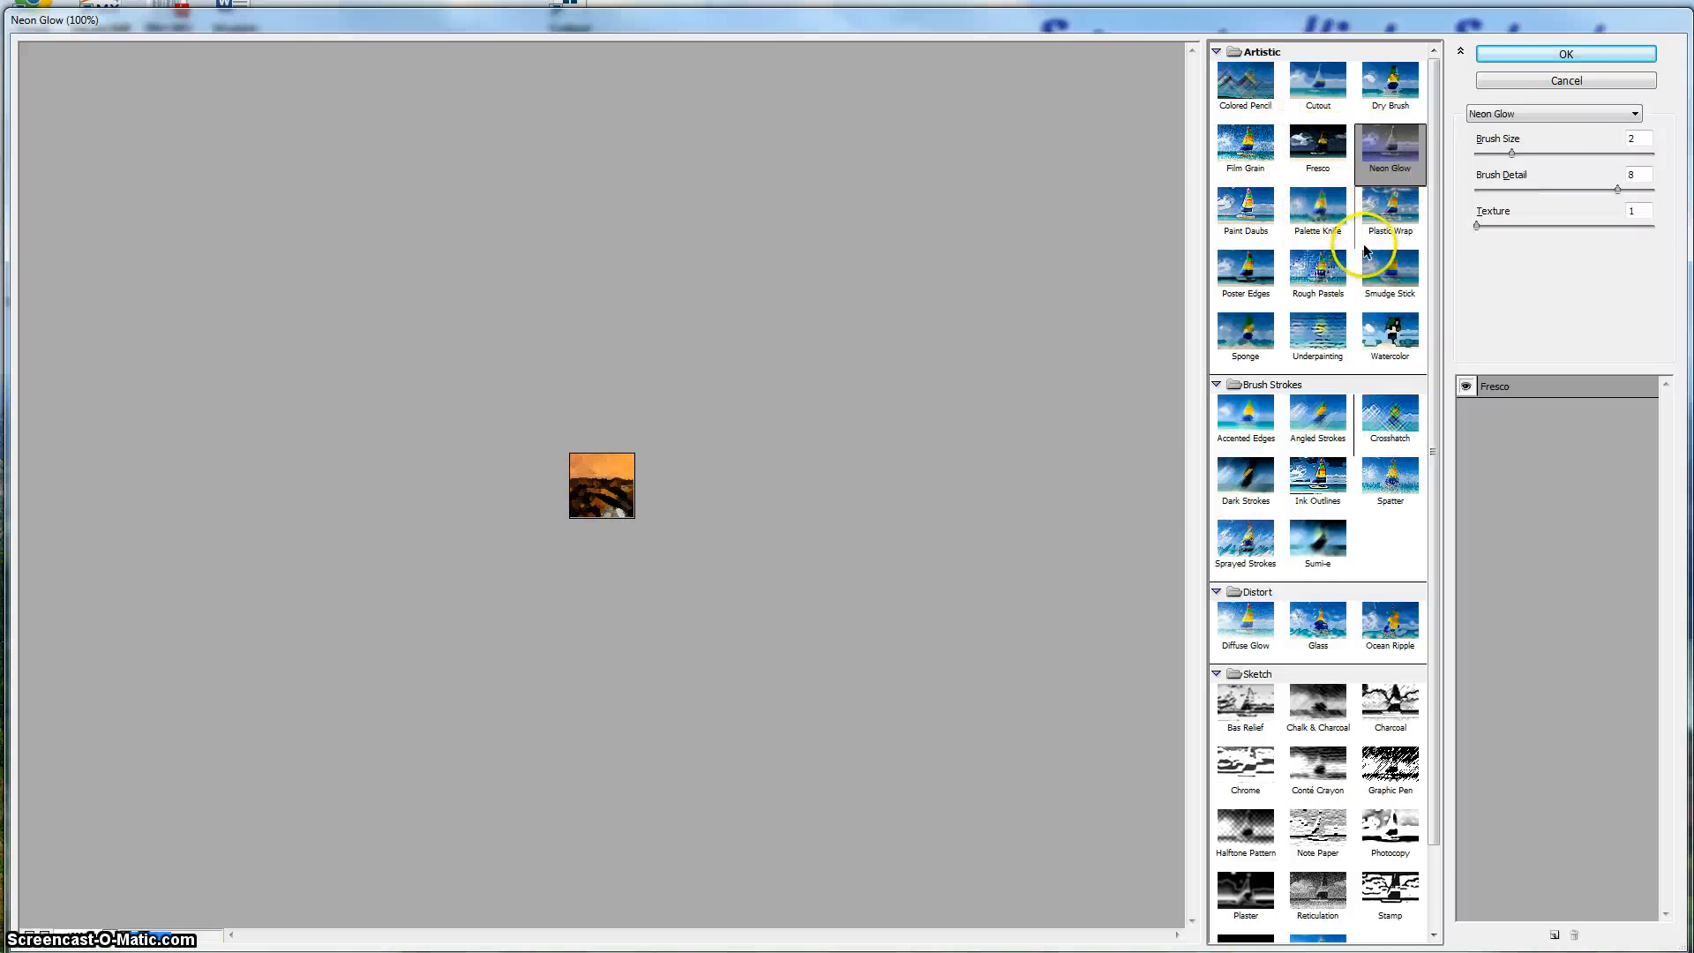
left_click(1318, 333)
left_click(1318, 540)
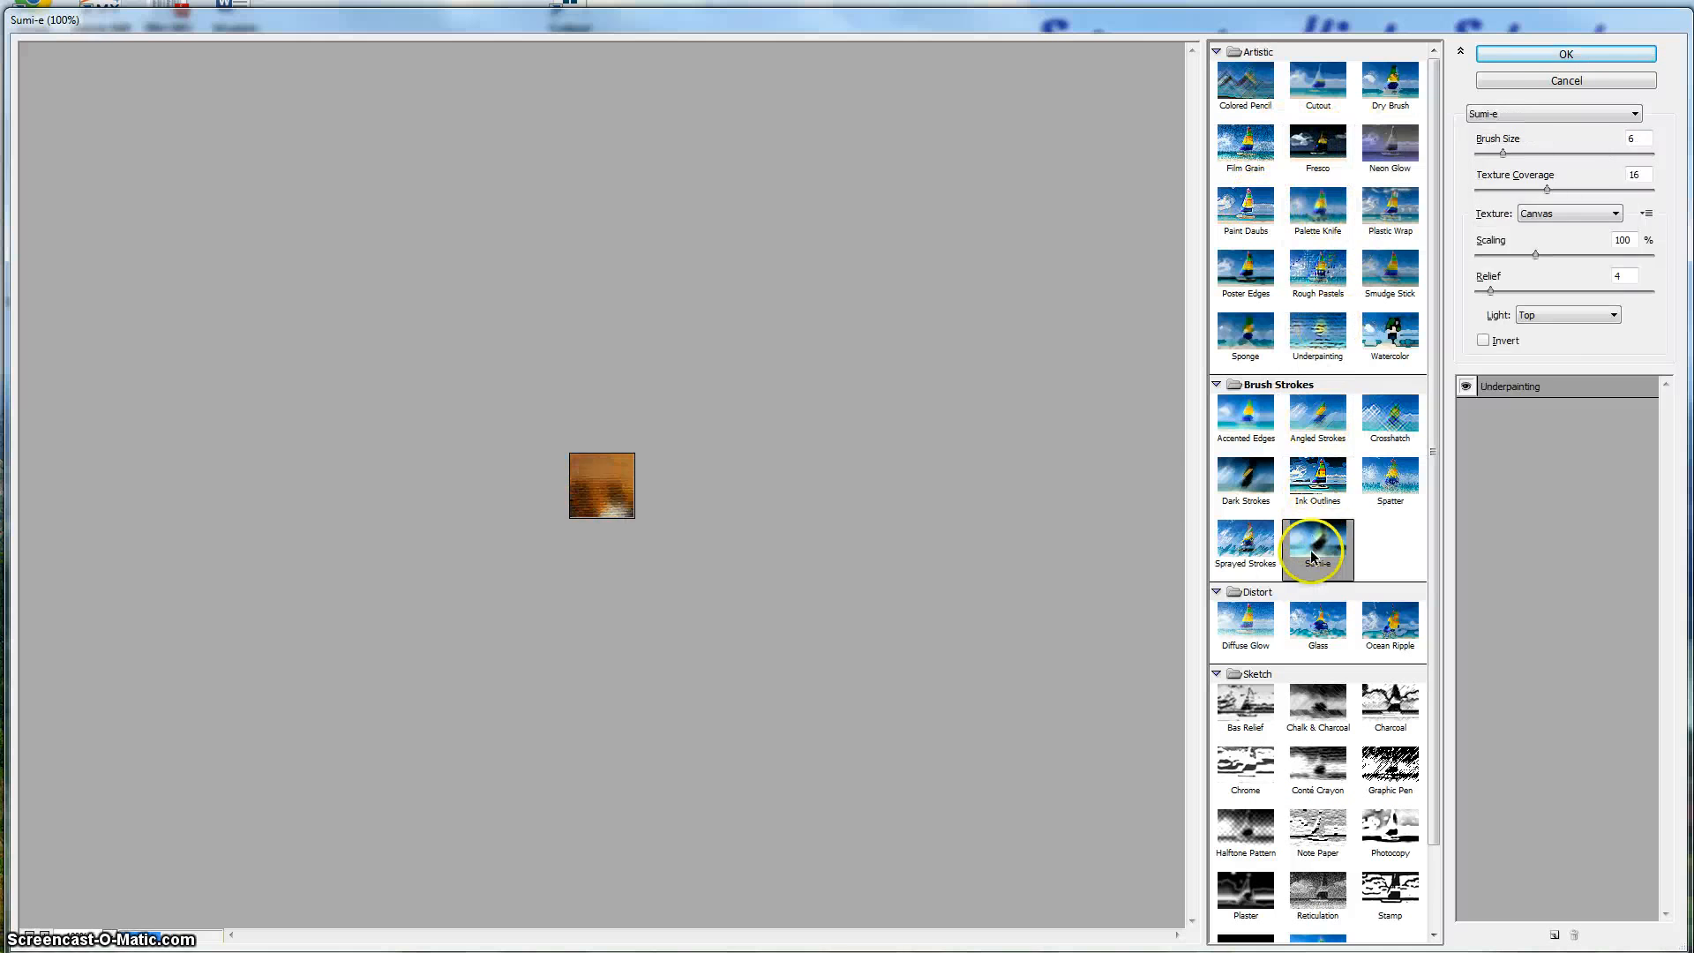
left_click(1555, 56)
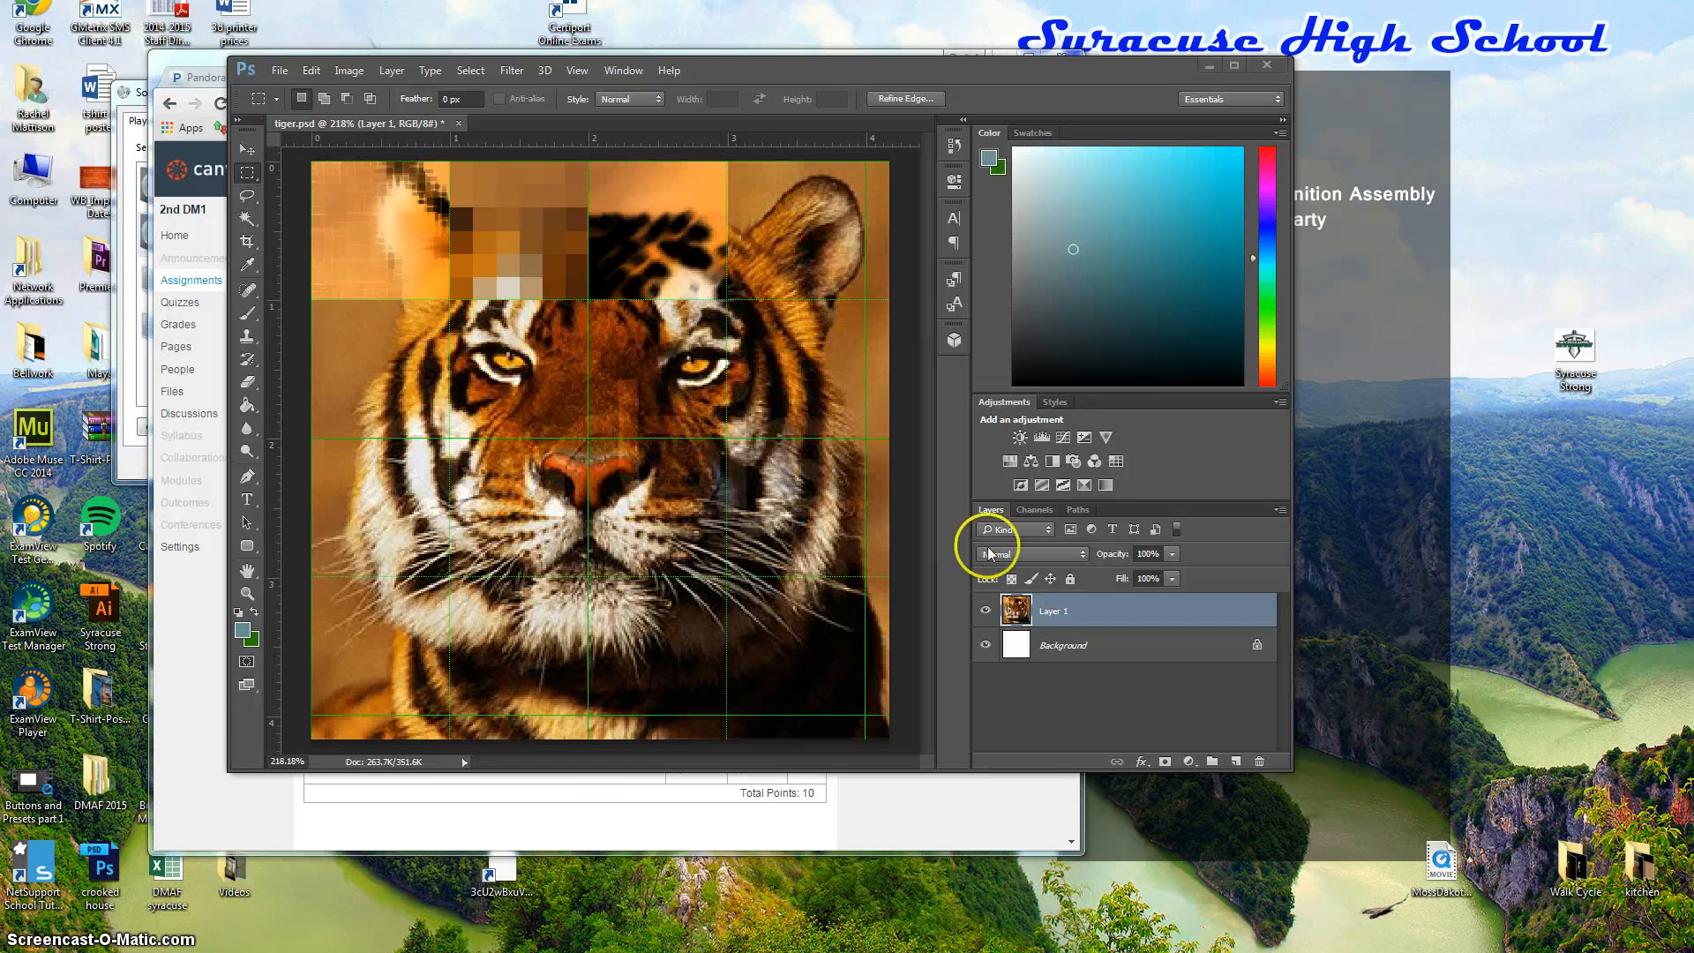
Choose the Type tool with Charlemagne Std Bold font and a bright blue text colour.
left_click(247, 499)
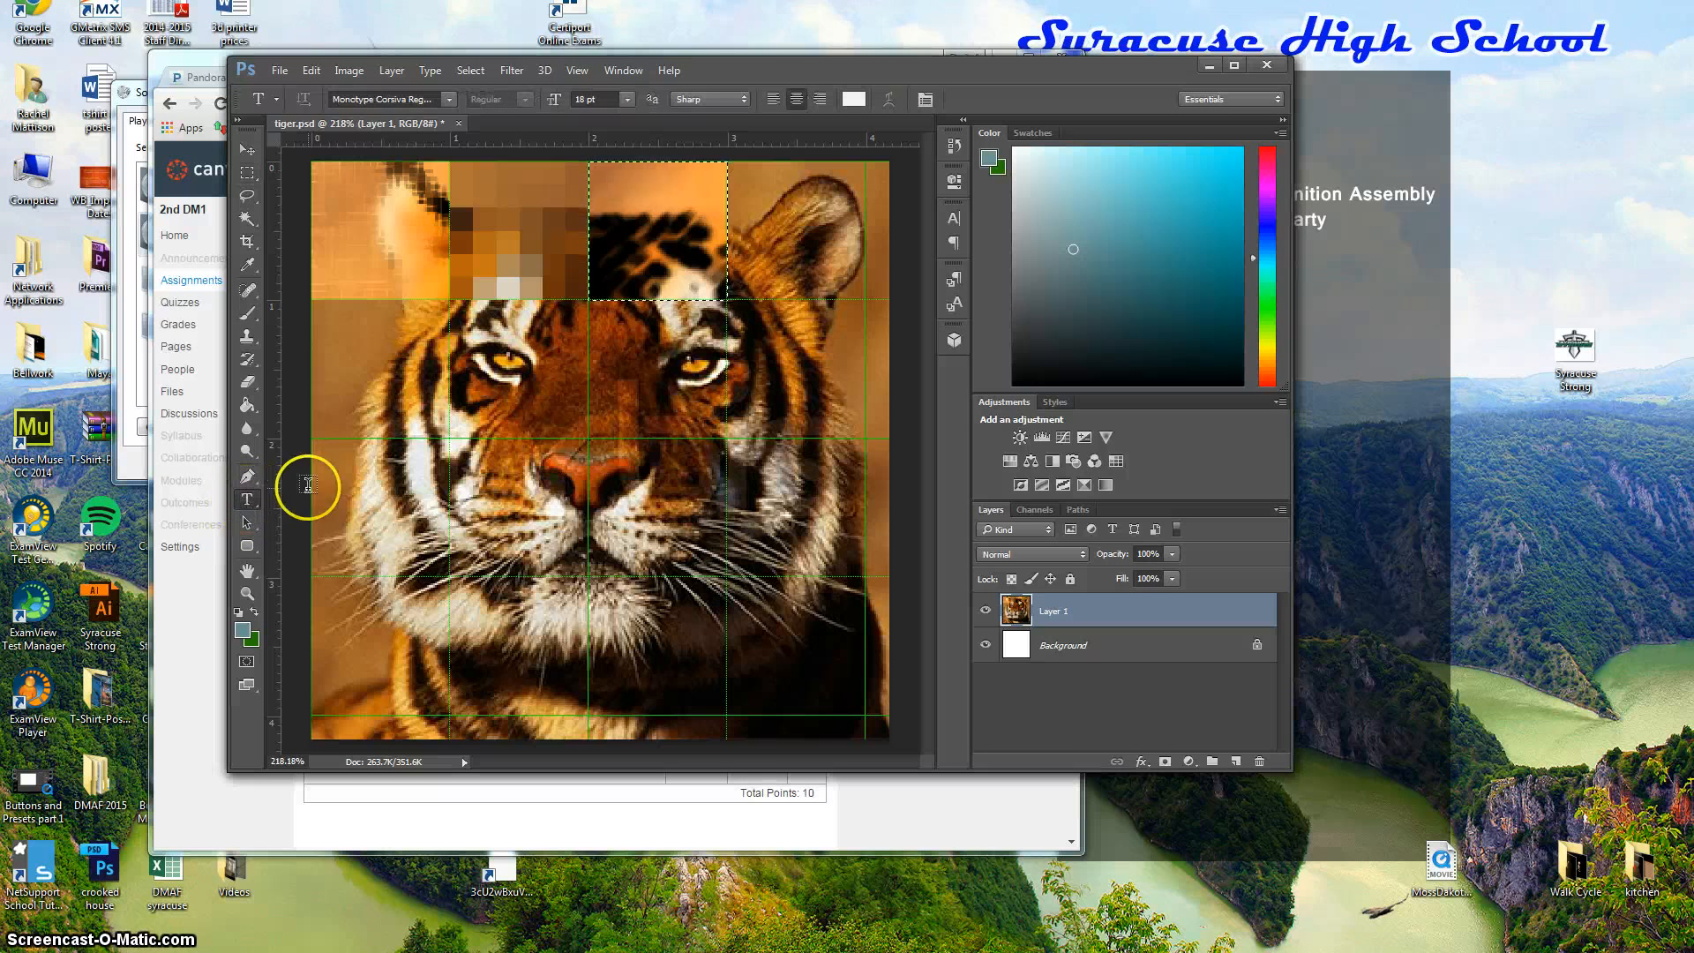
left_click(450, 98)
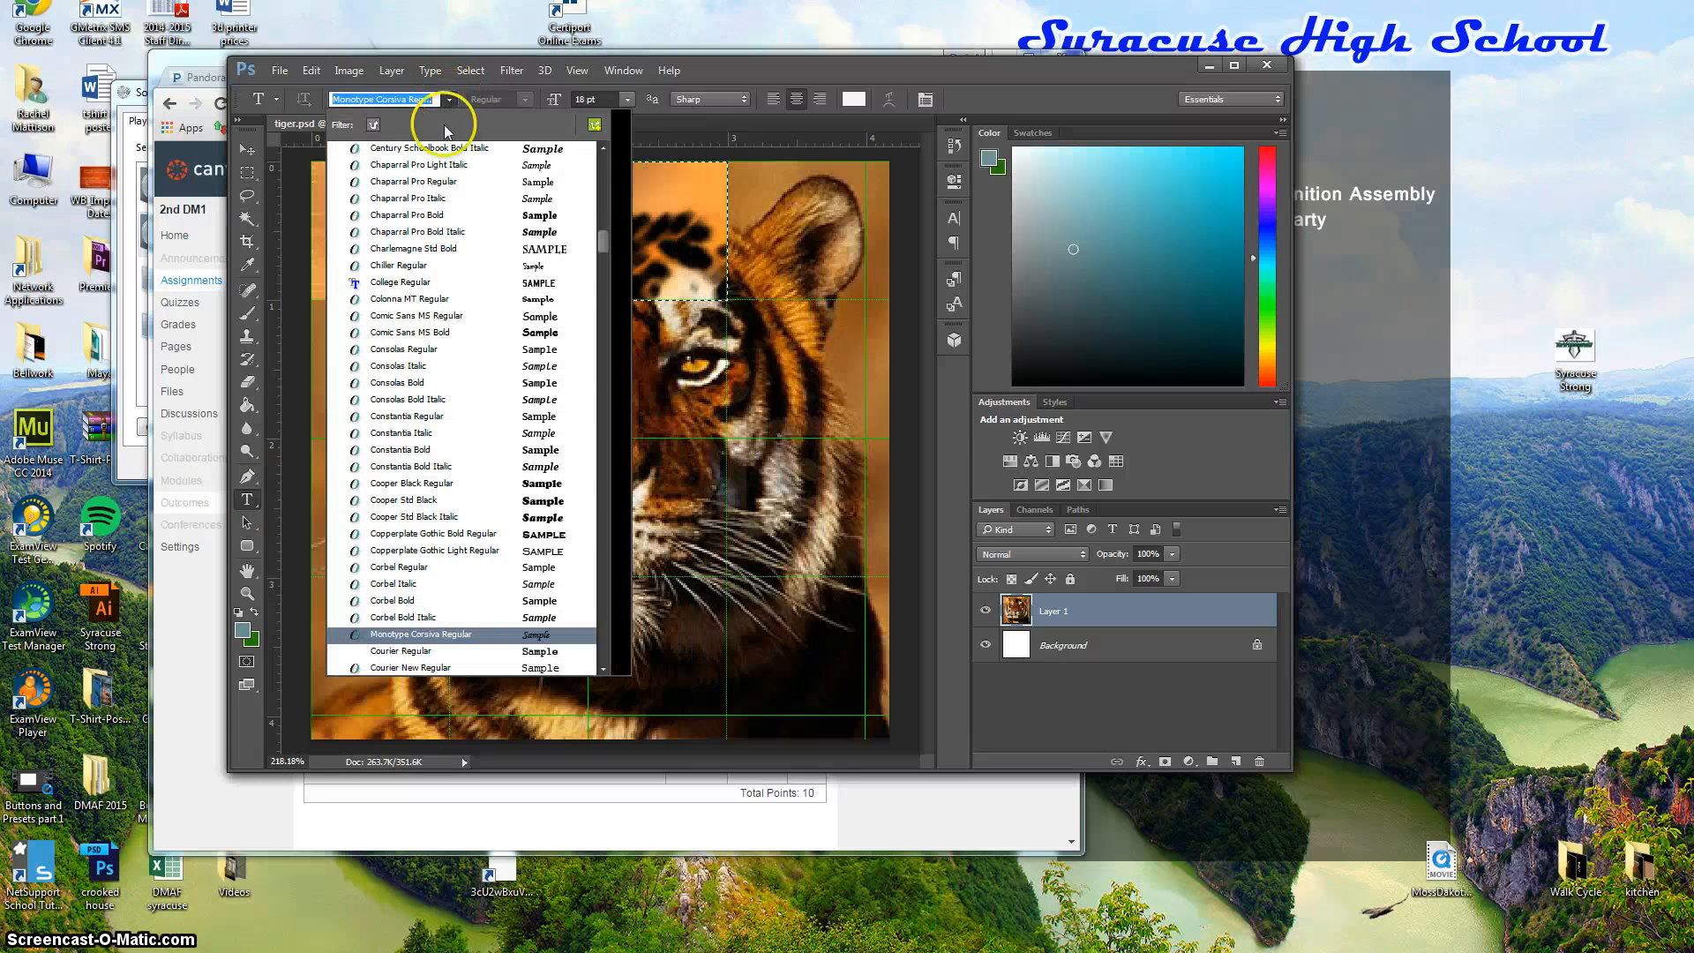
left_click(499, 249)
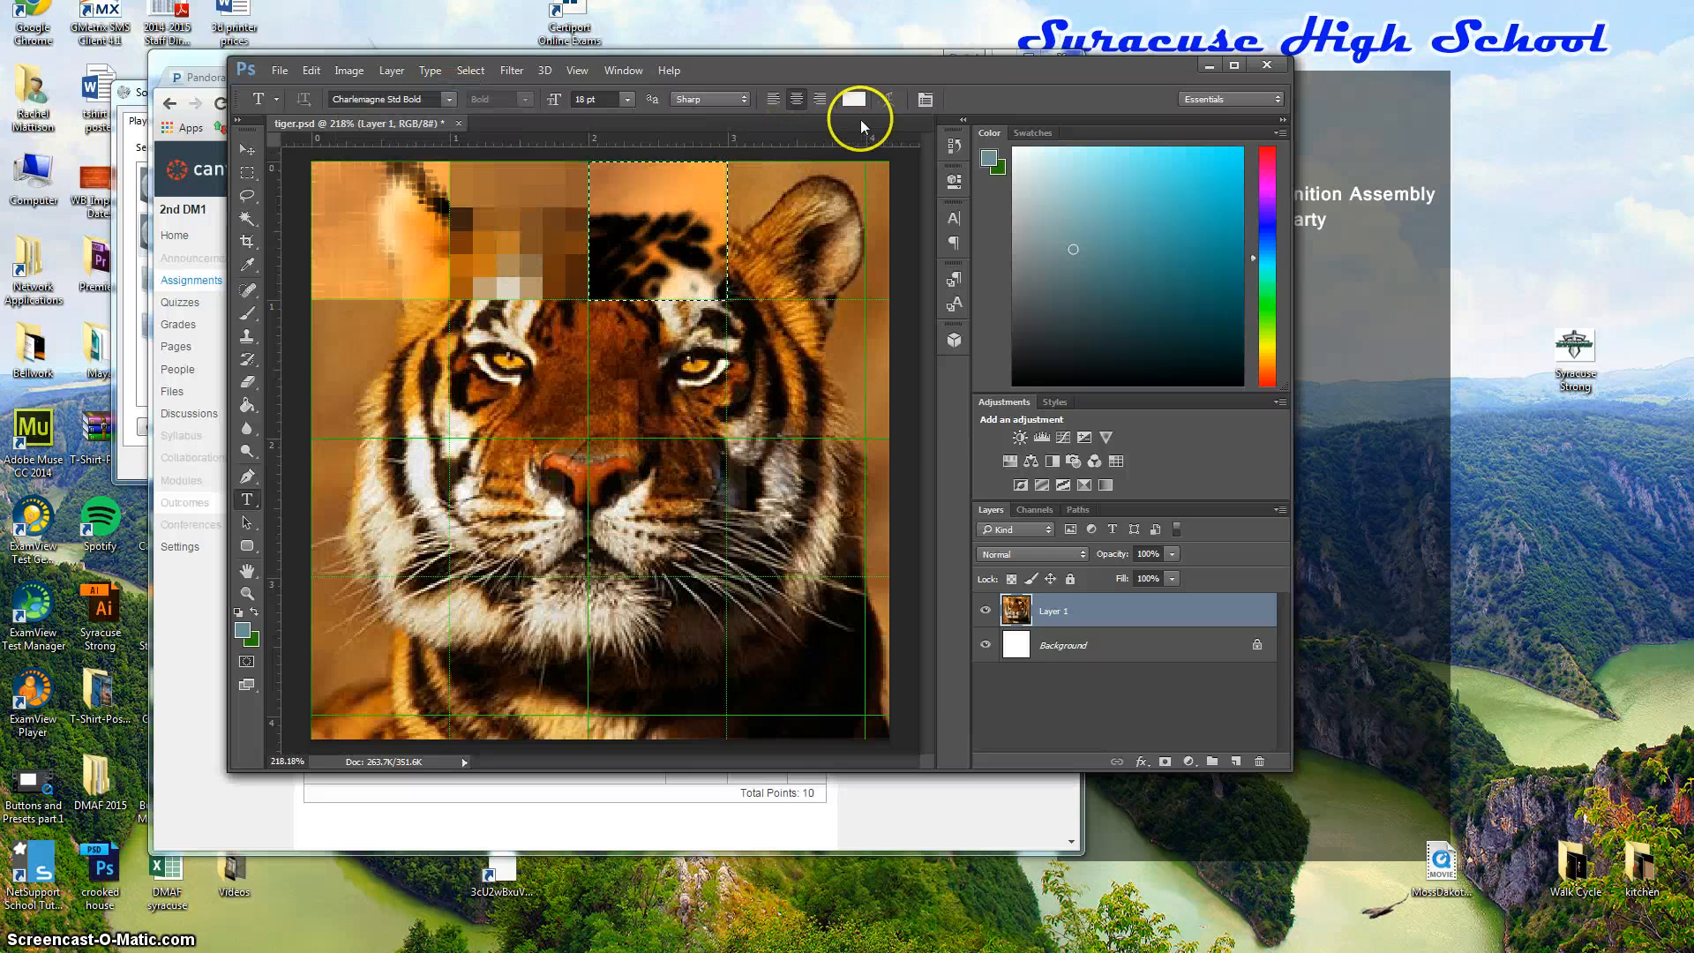
left_click(854, 98)
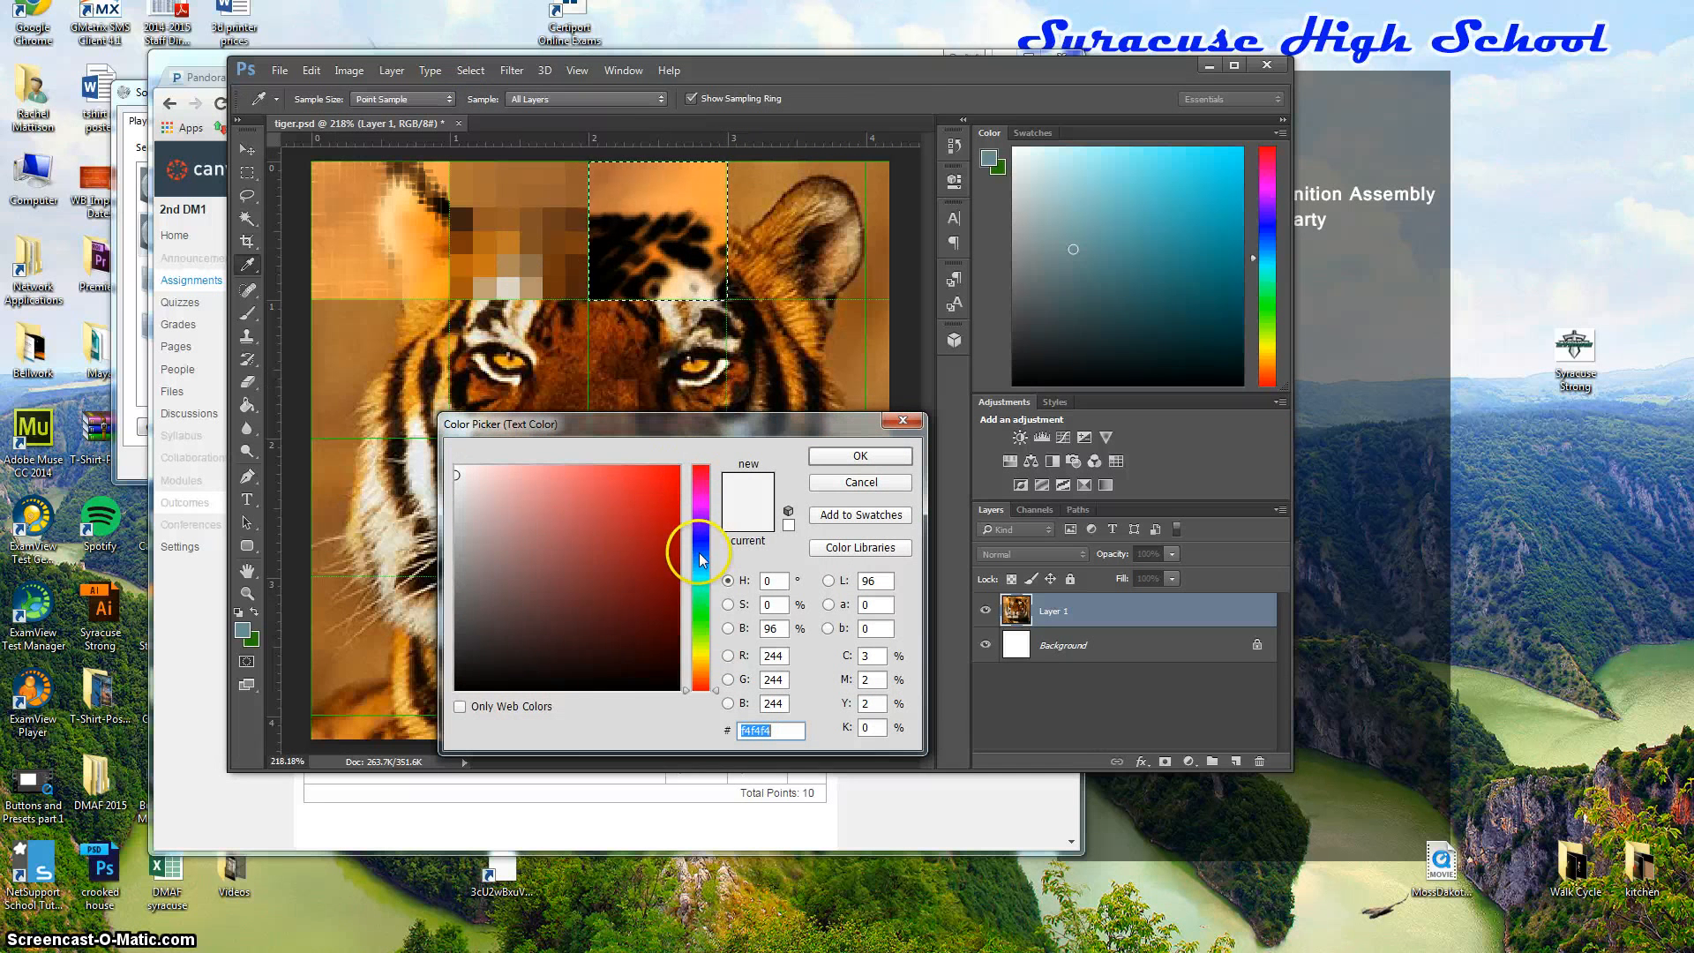
left_click(699, 548)
left_click(665, 608)
left_click(673, 475)
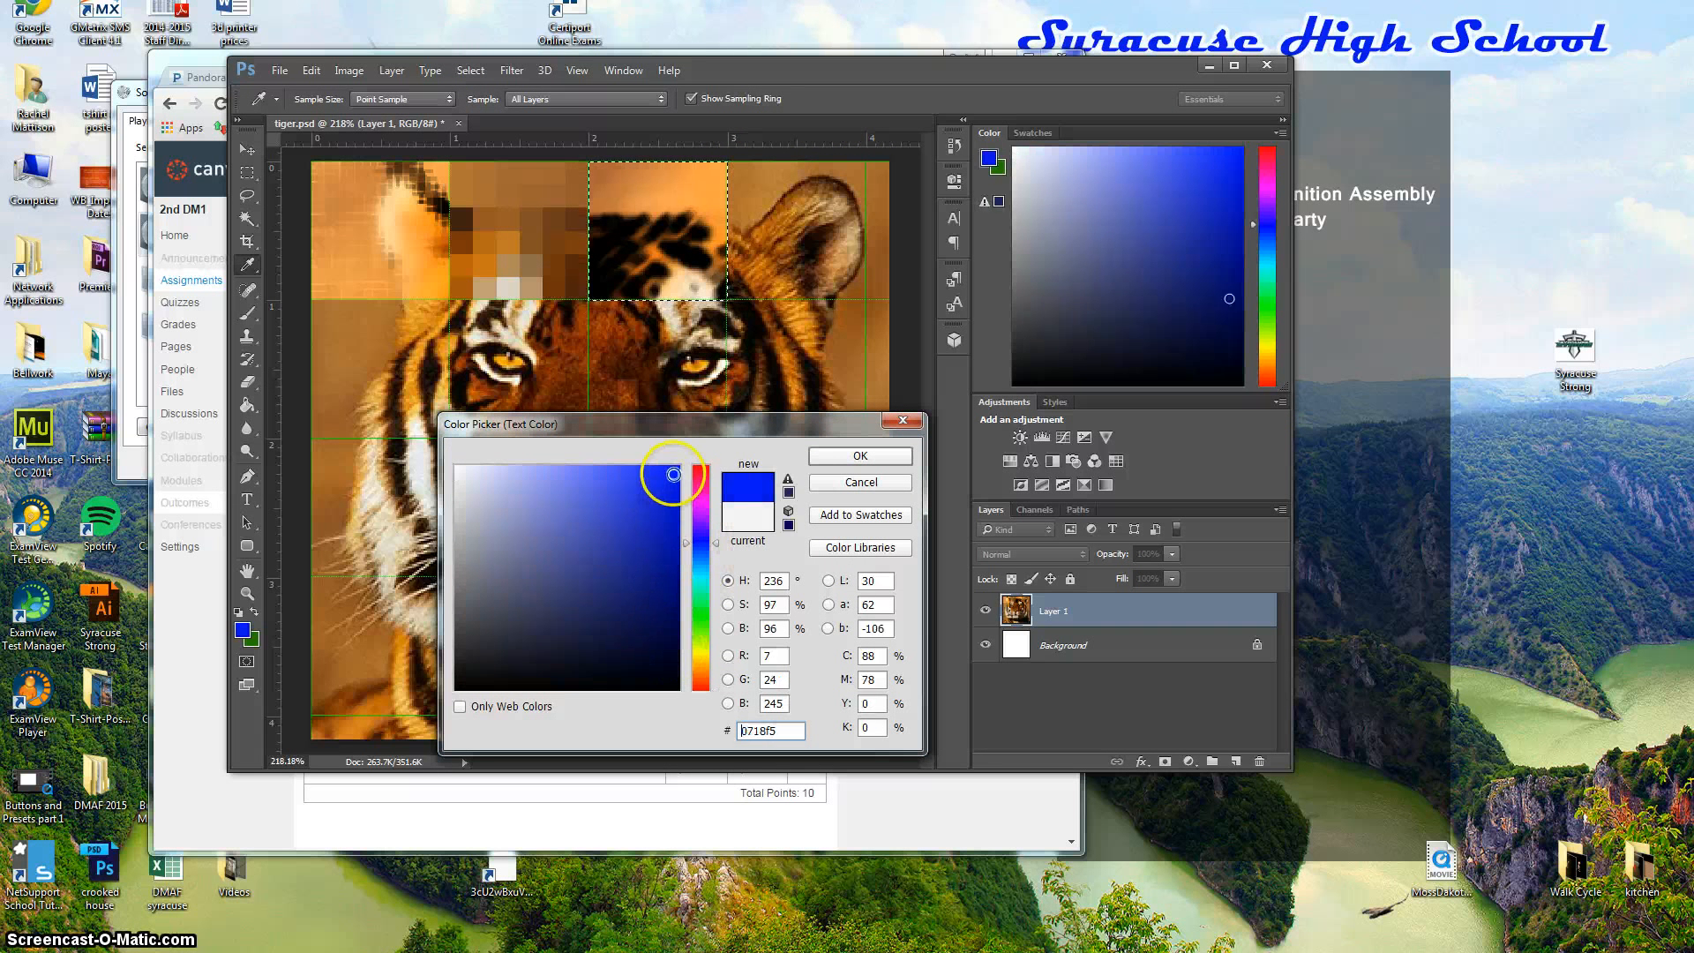
left_click(852, 455)
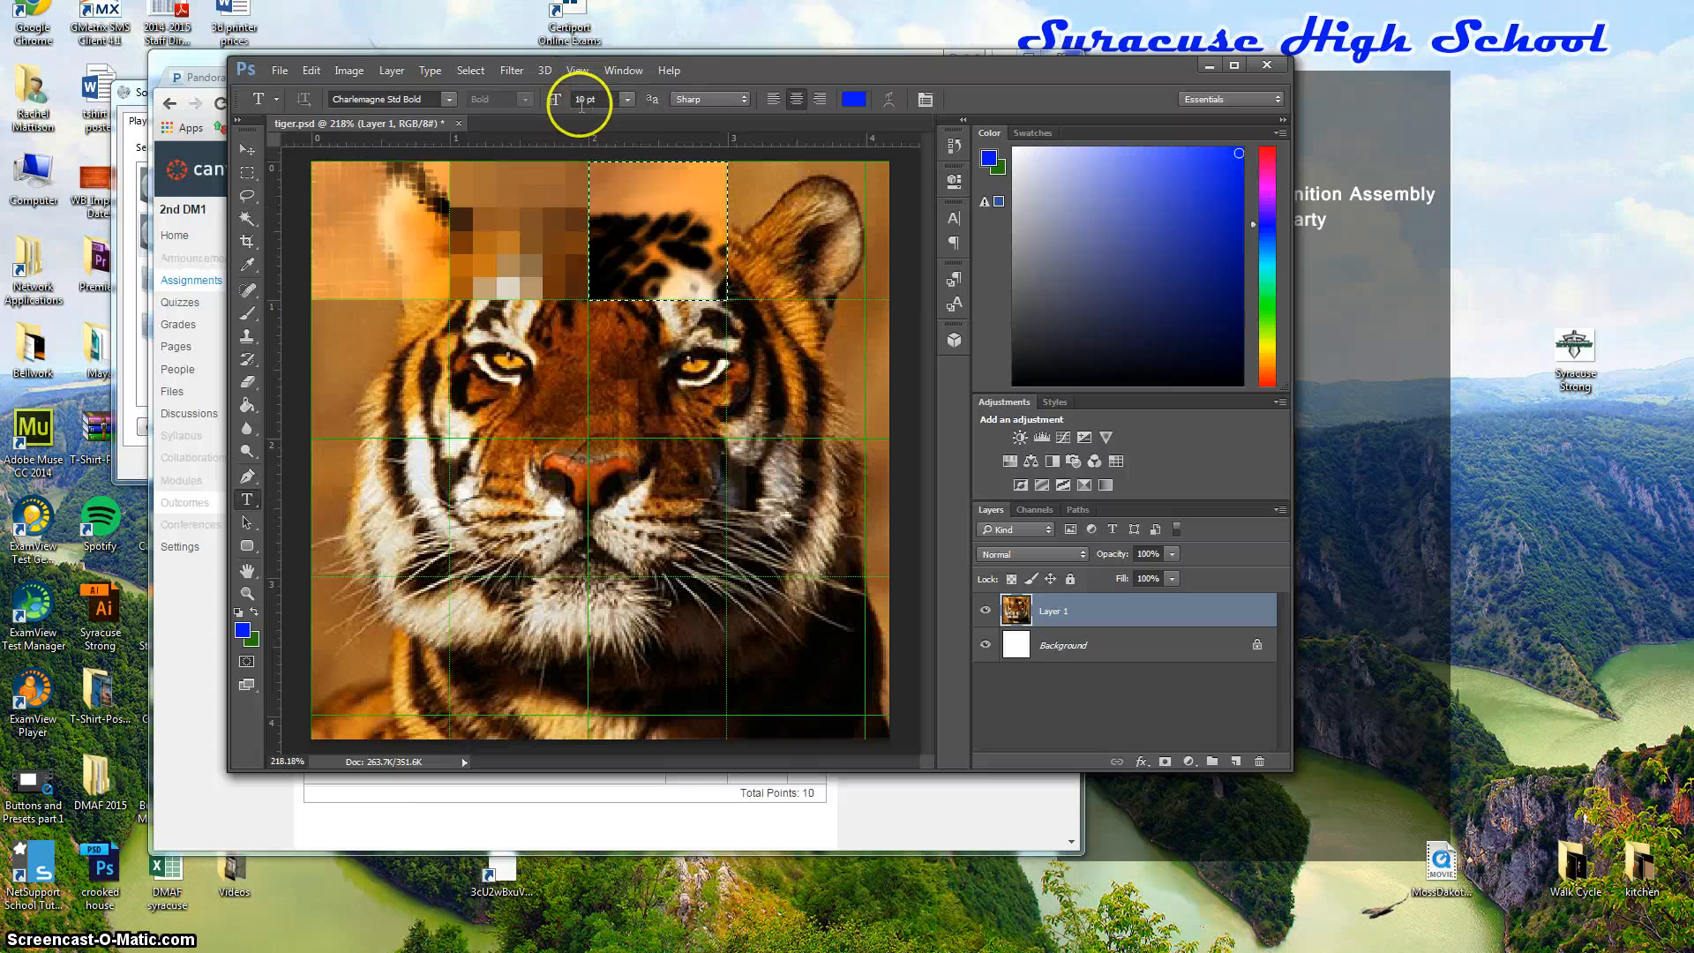
Start a text line near the tiger's chin and set the size to 18 pt.
left_click(629, 98)
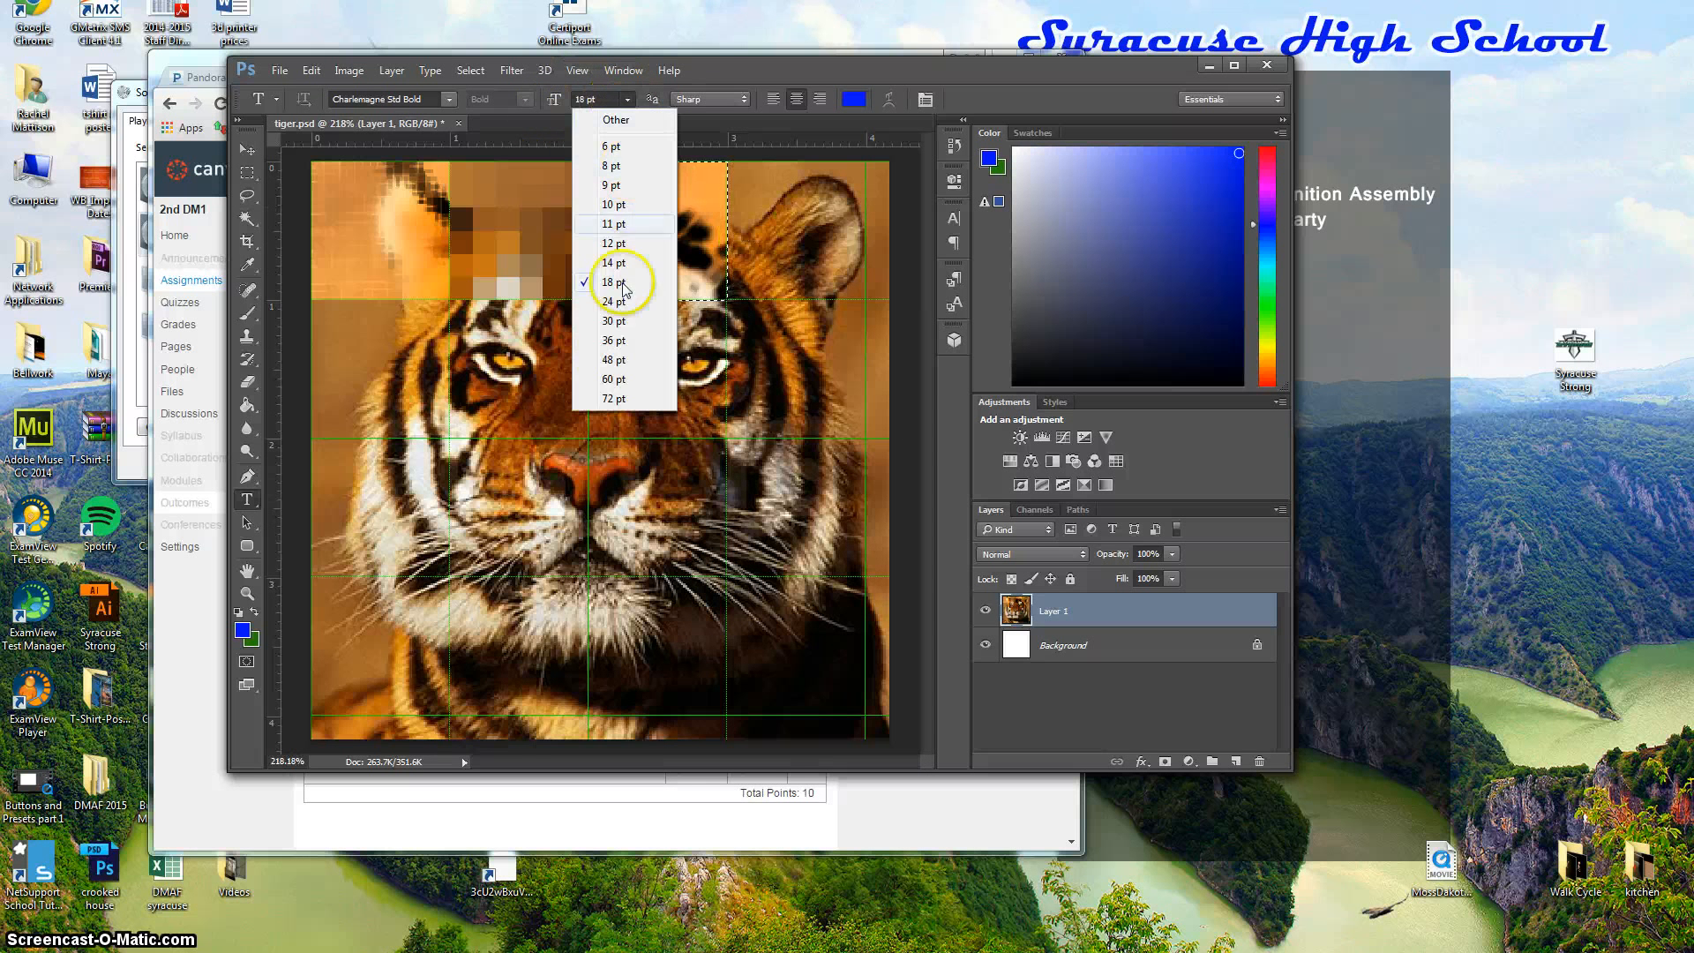
left_click(618, 400)
left_click(629, 99)
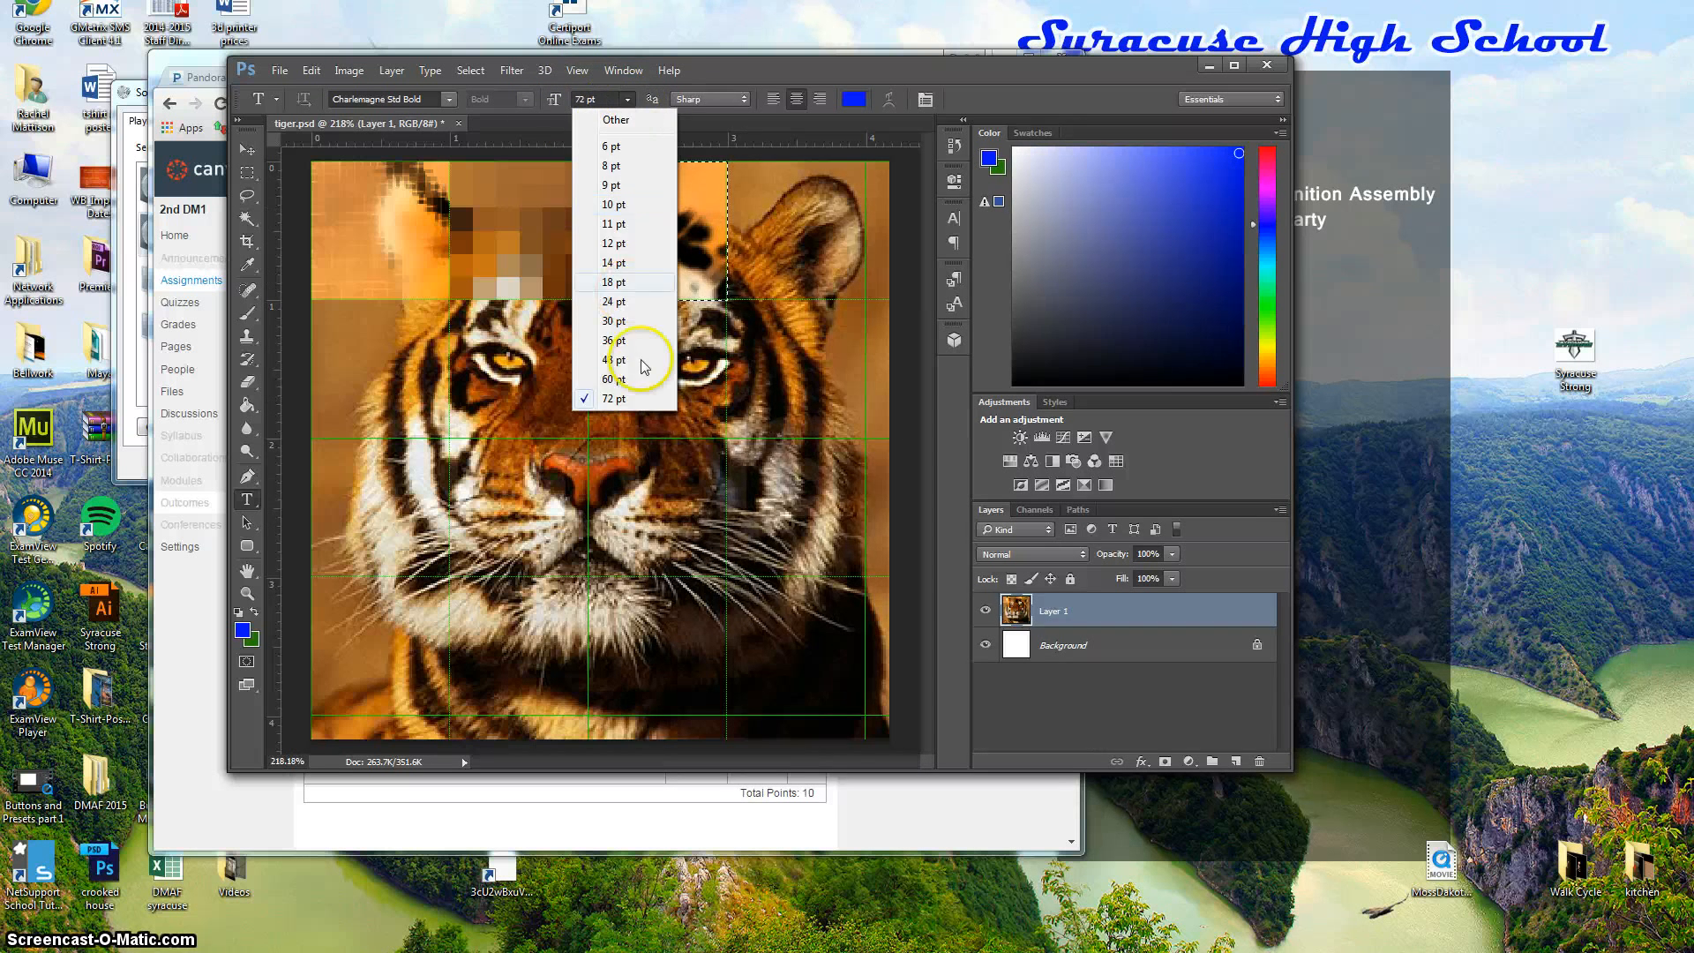
left_click(614, 379)
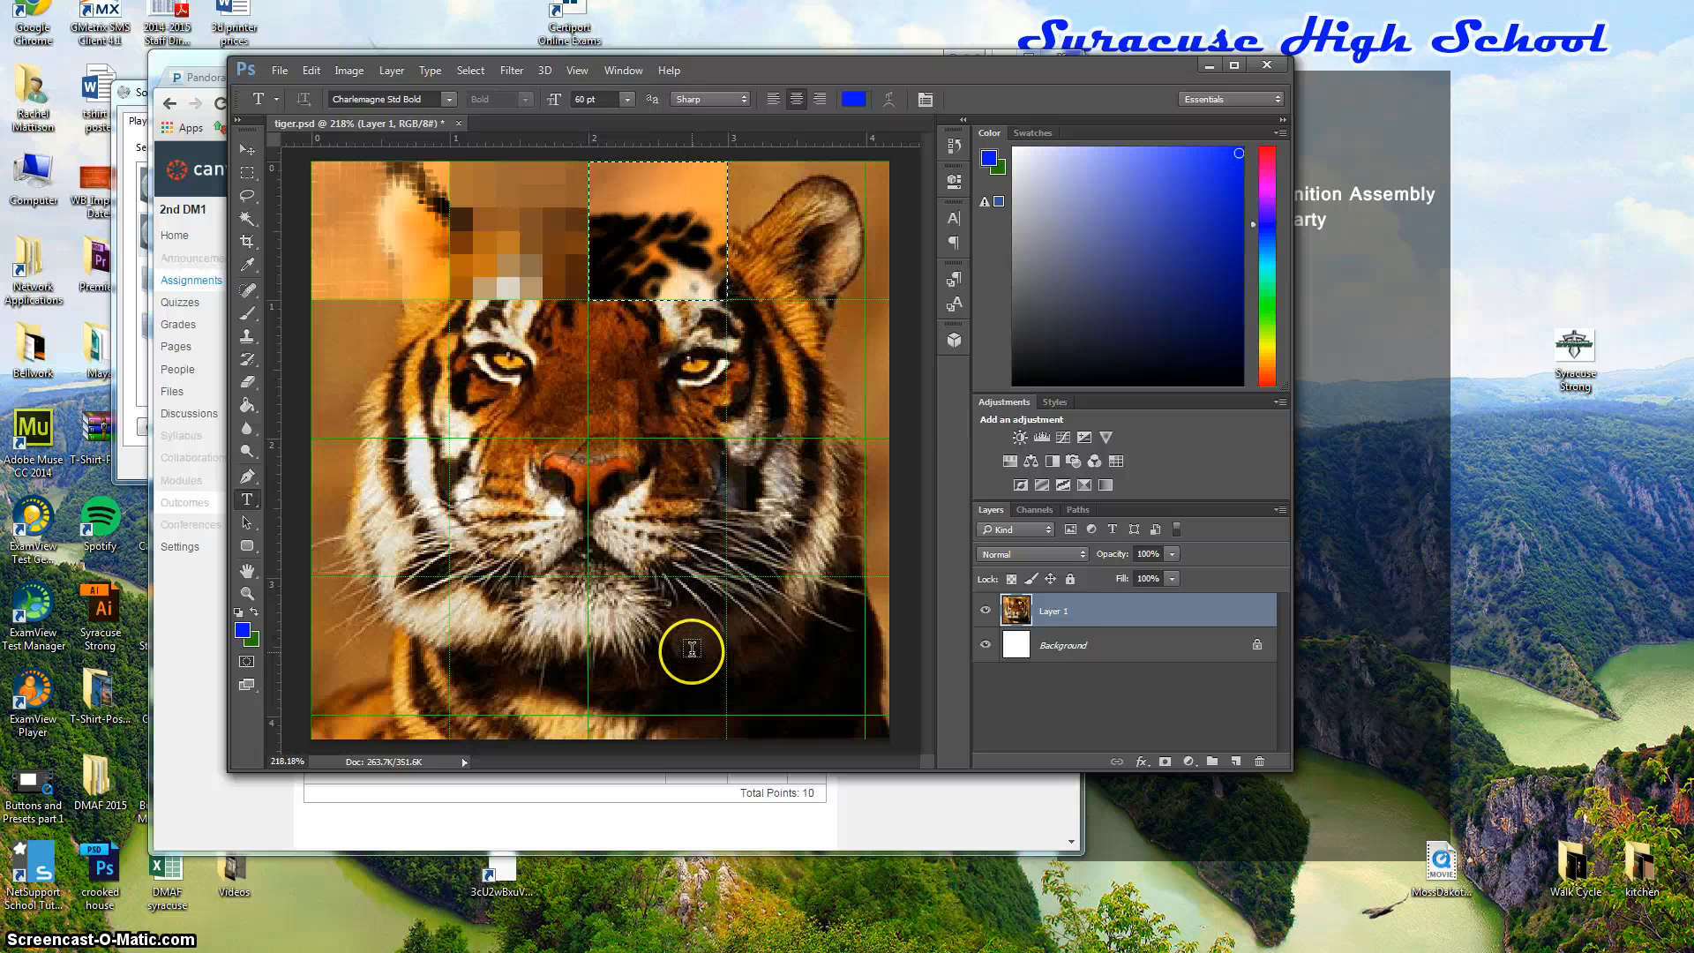
left_click(691, 652)
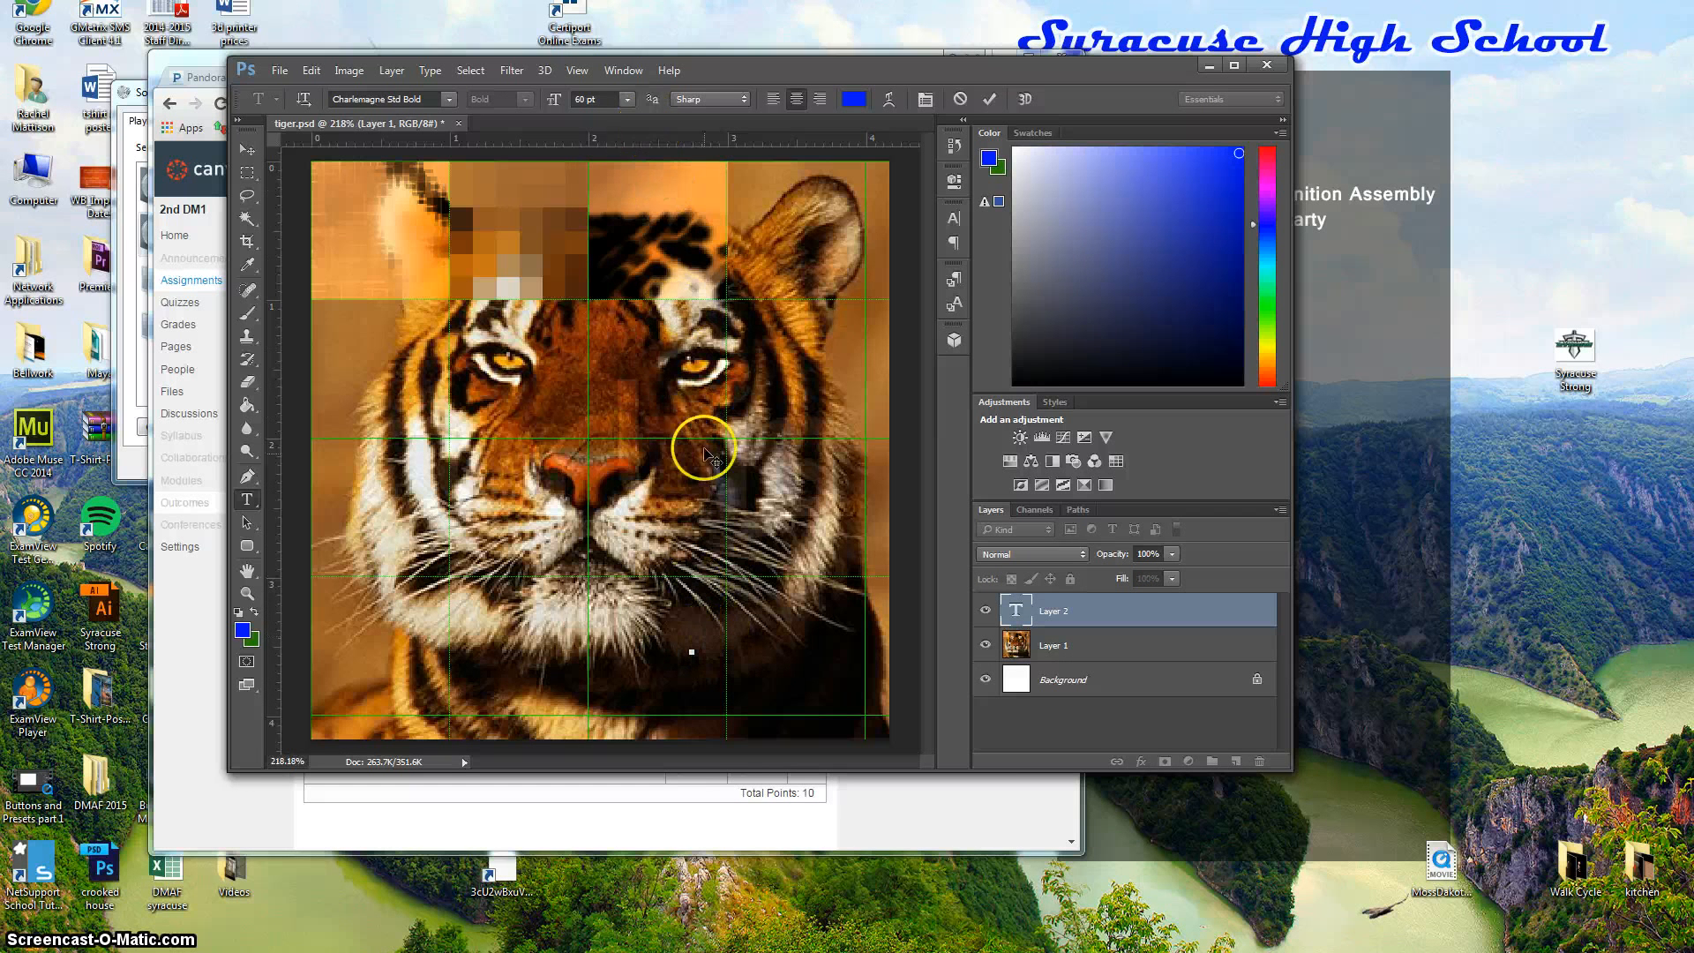
left_click(626, 99)
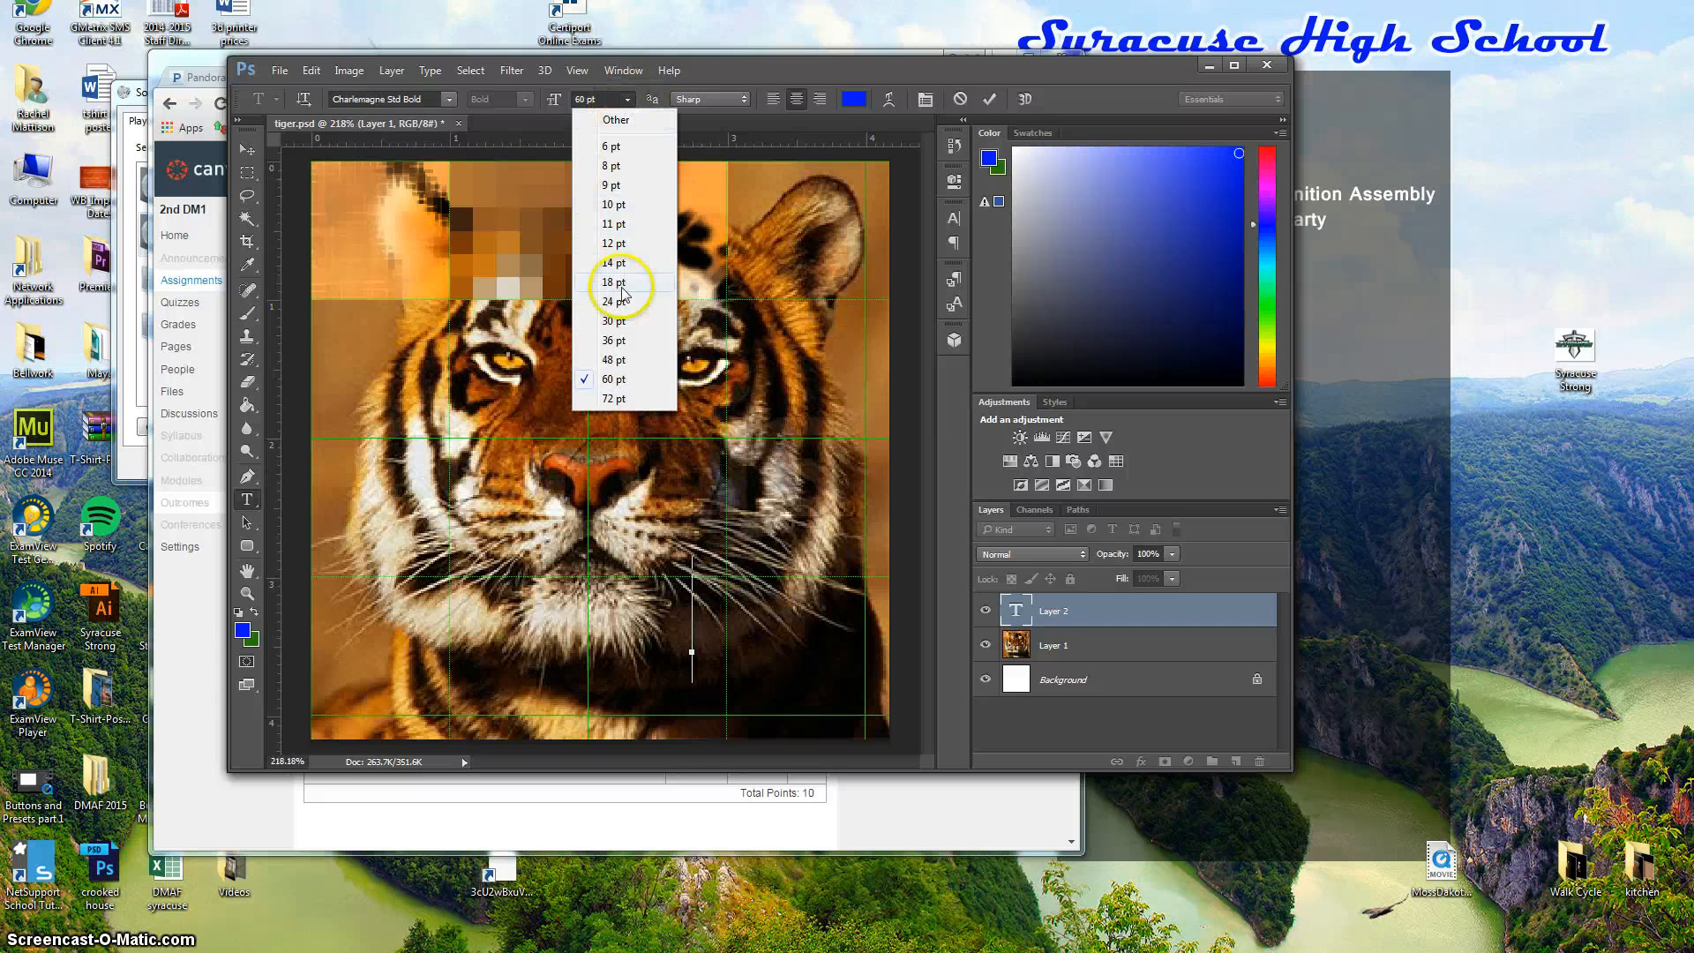
left_click(613, 322)
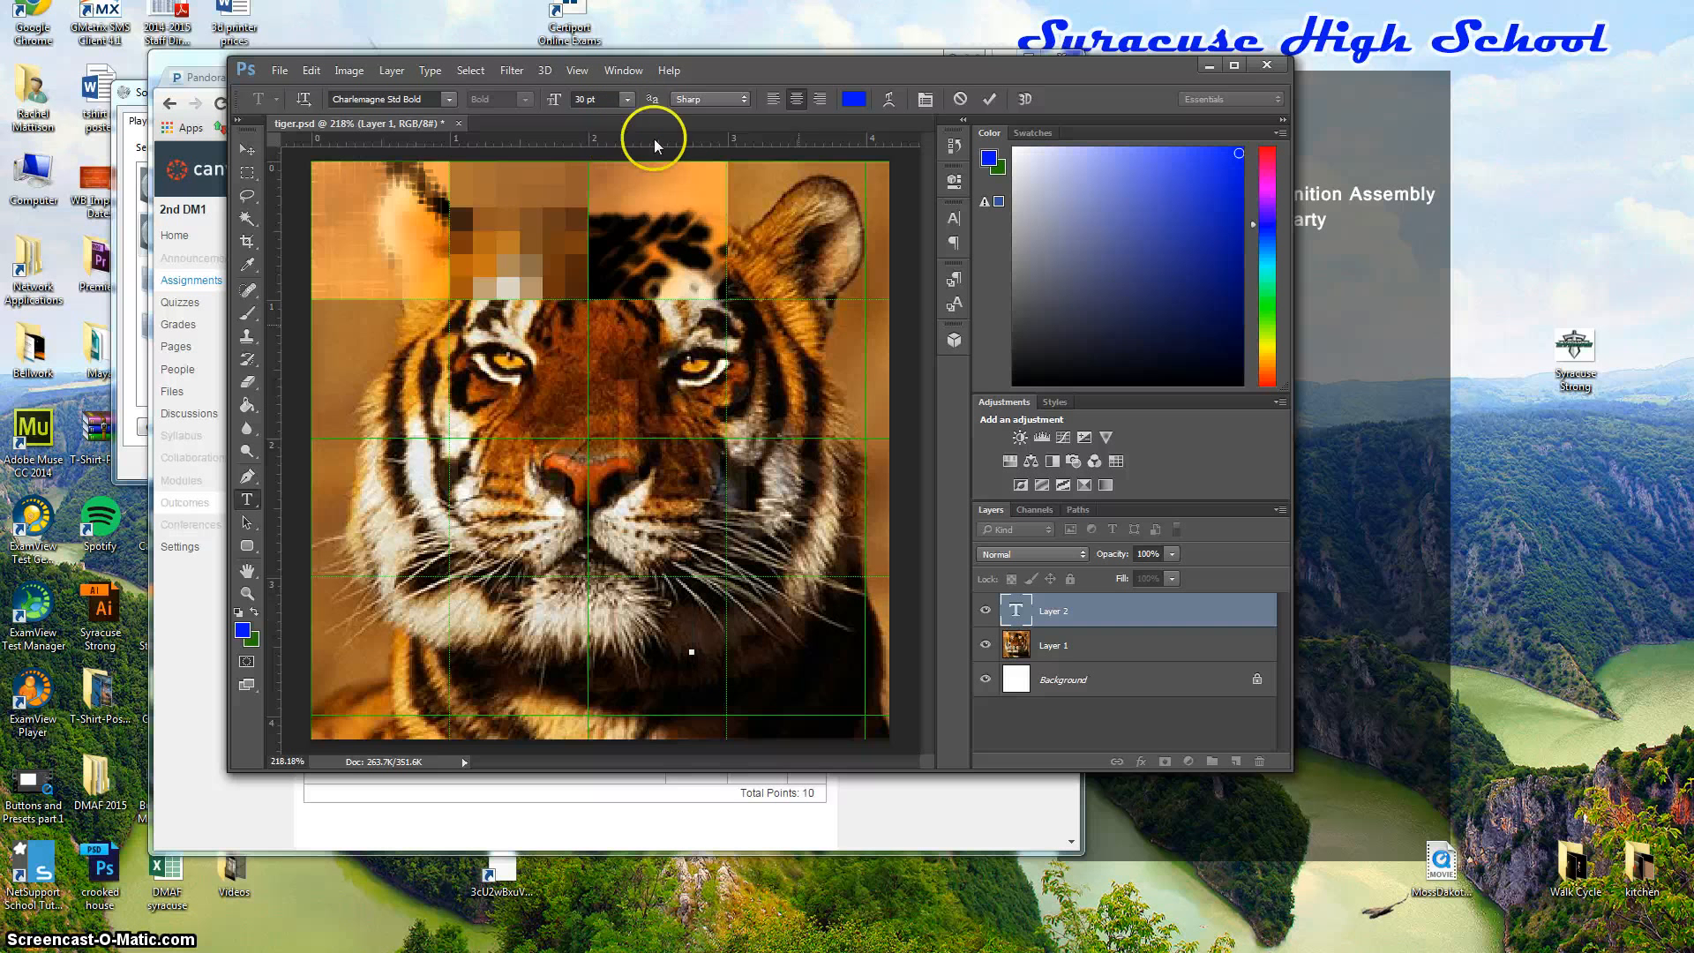
left_click(627, 99)
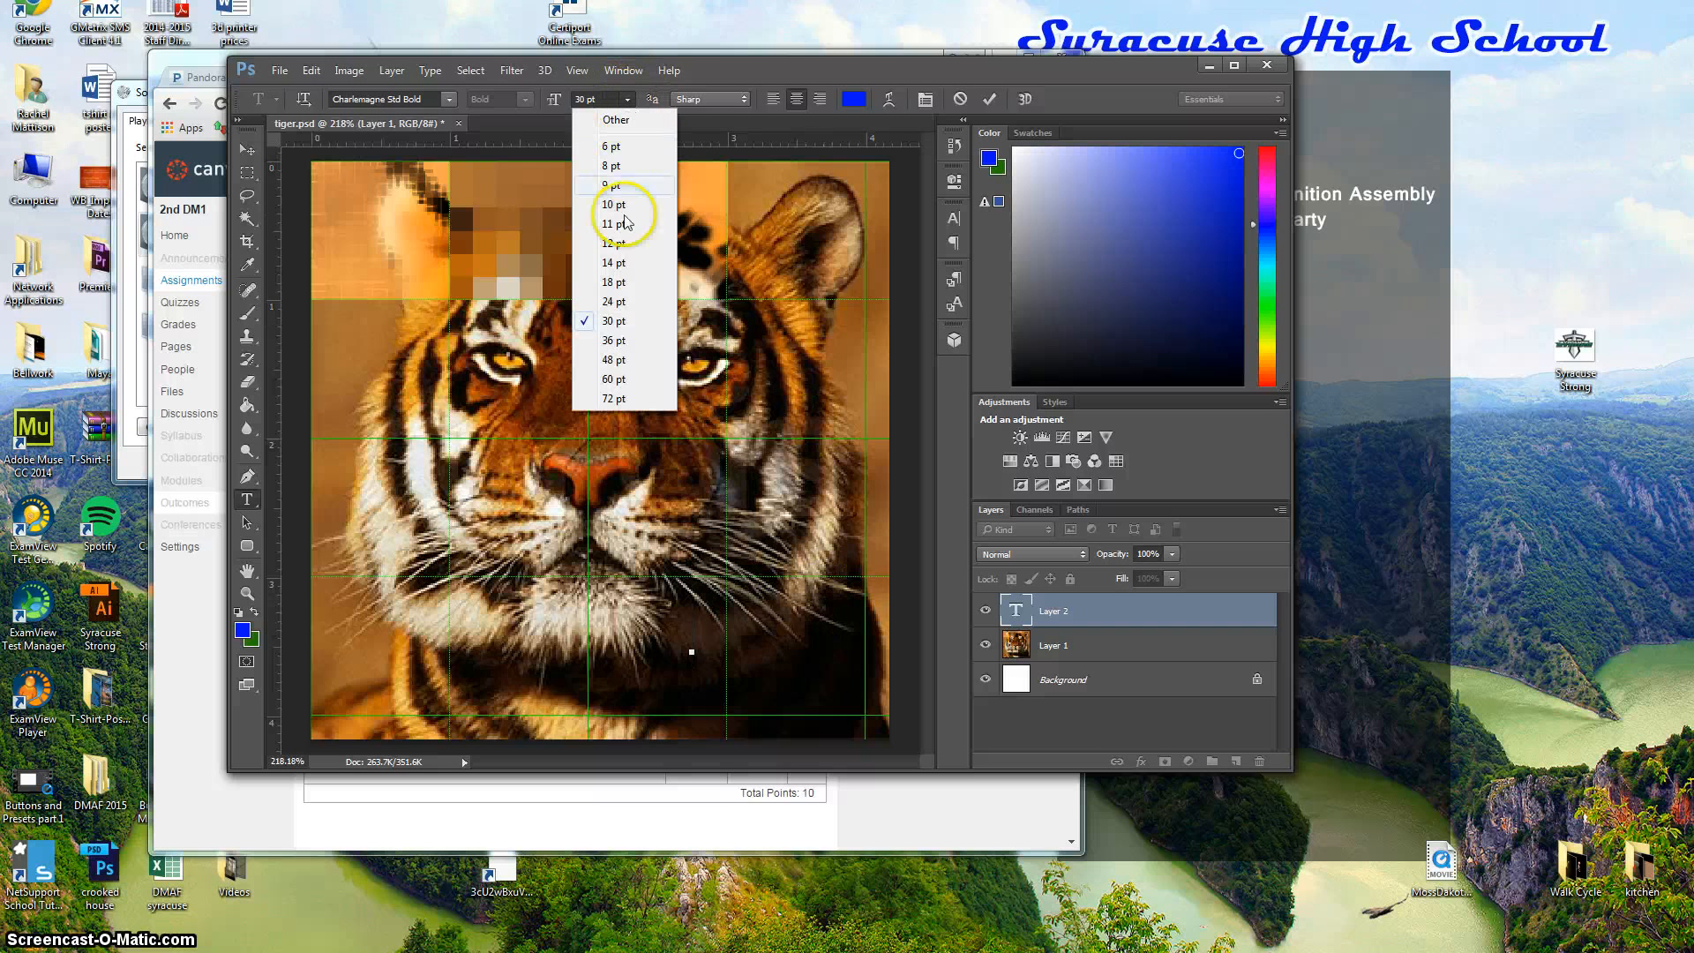
left_click(617, 278)
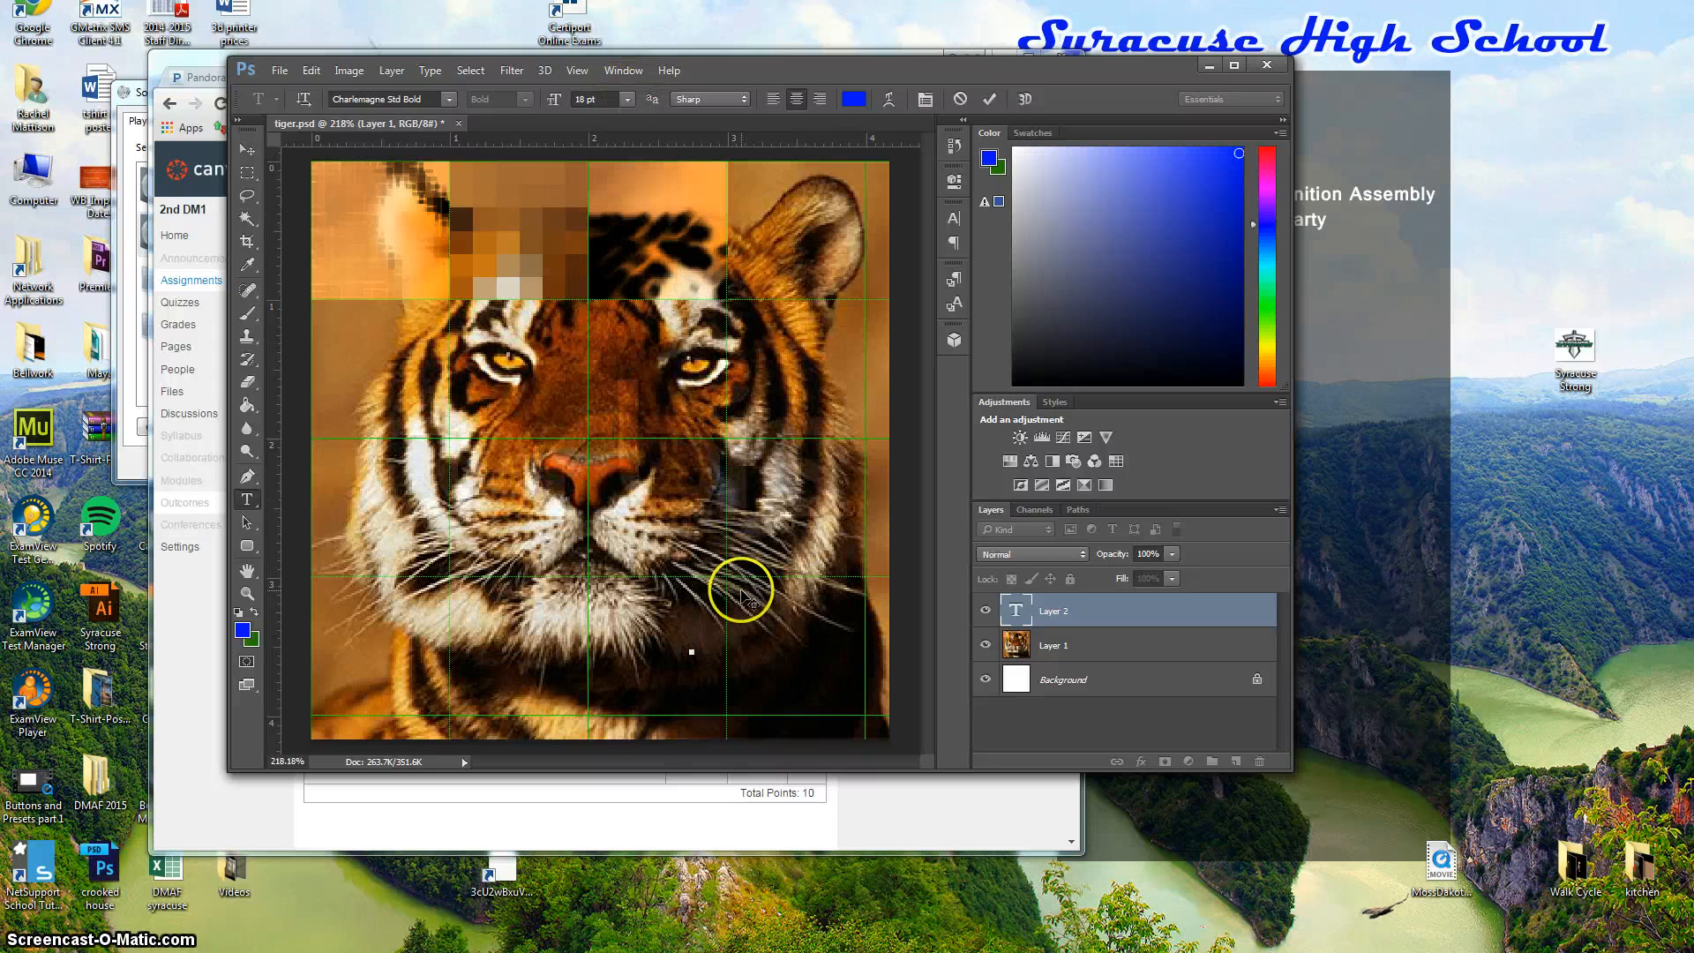
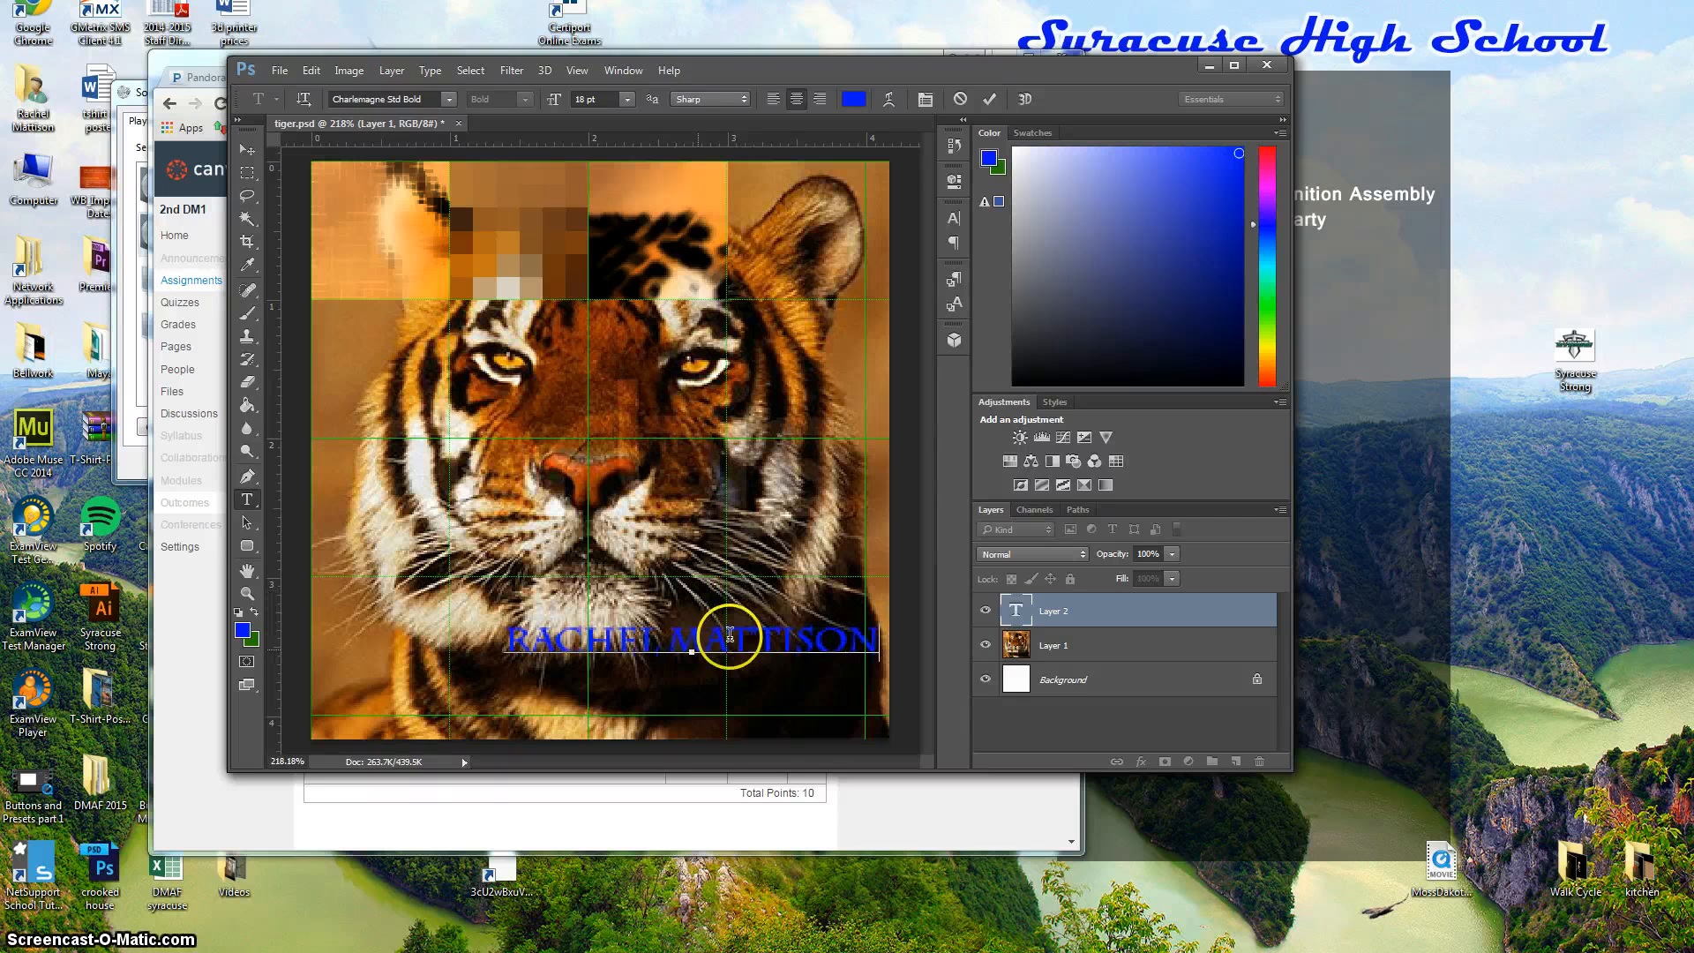
Type the student's name, select it, and size it to 12 pt.
triple_click(879, 641)
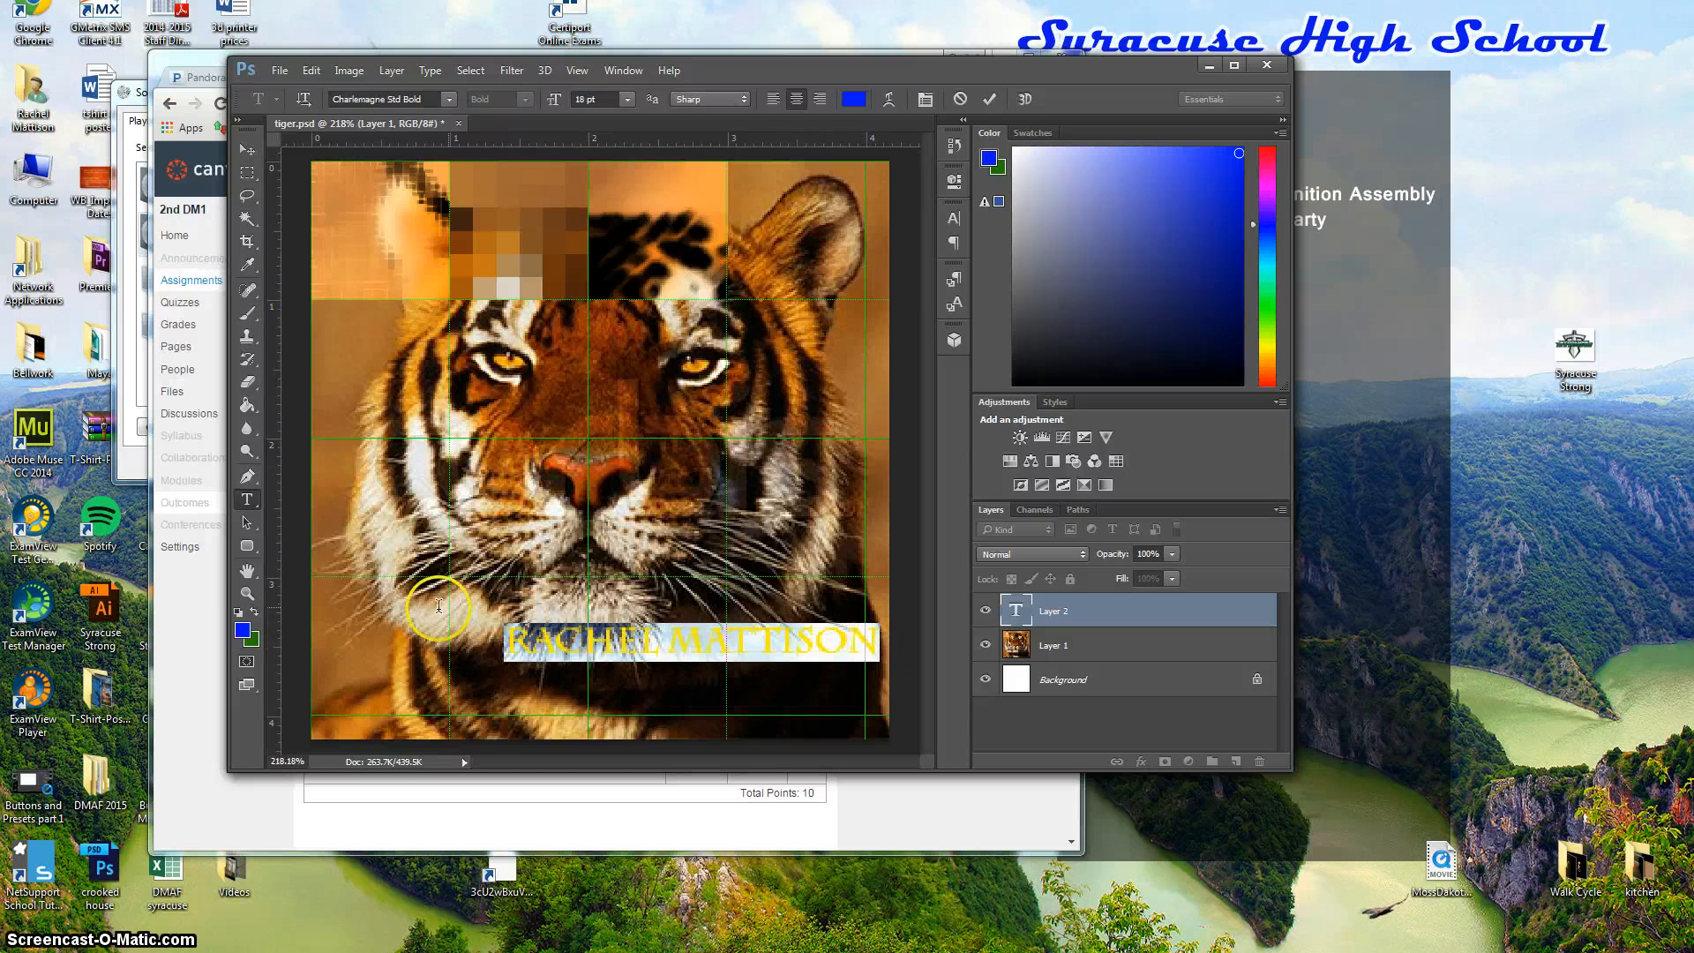
left_click(626, 99)
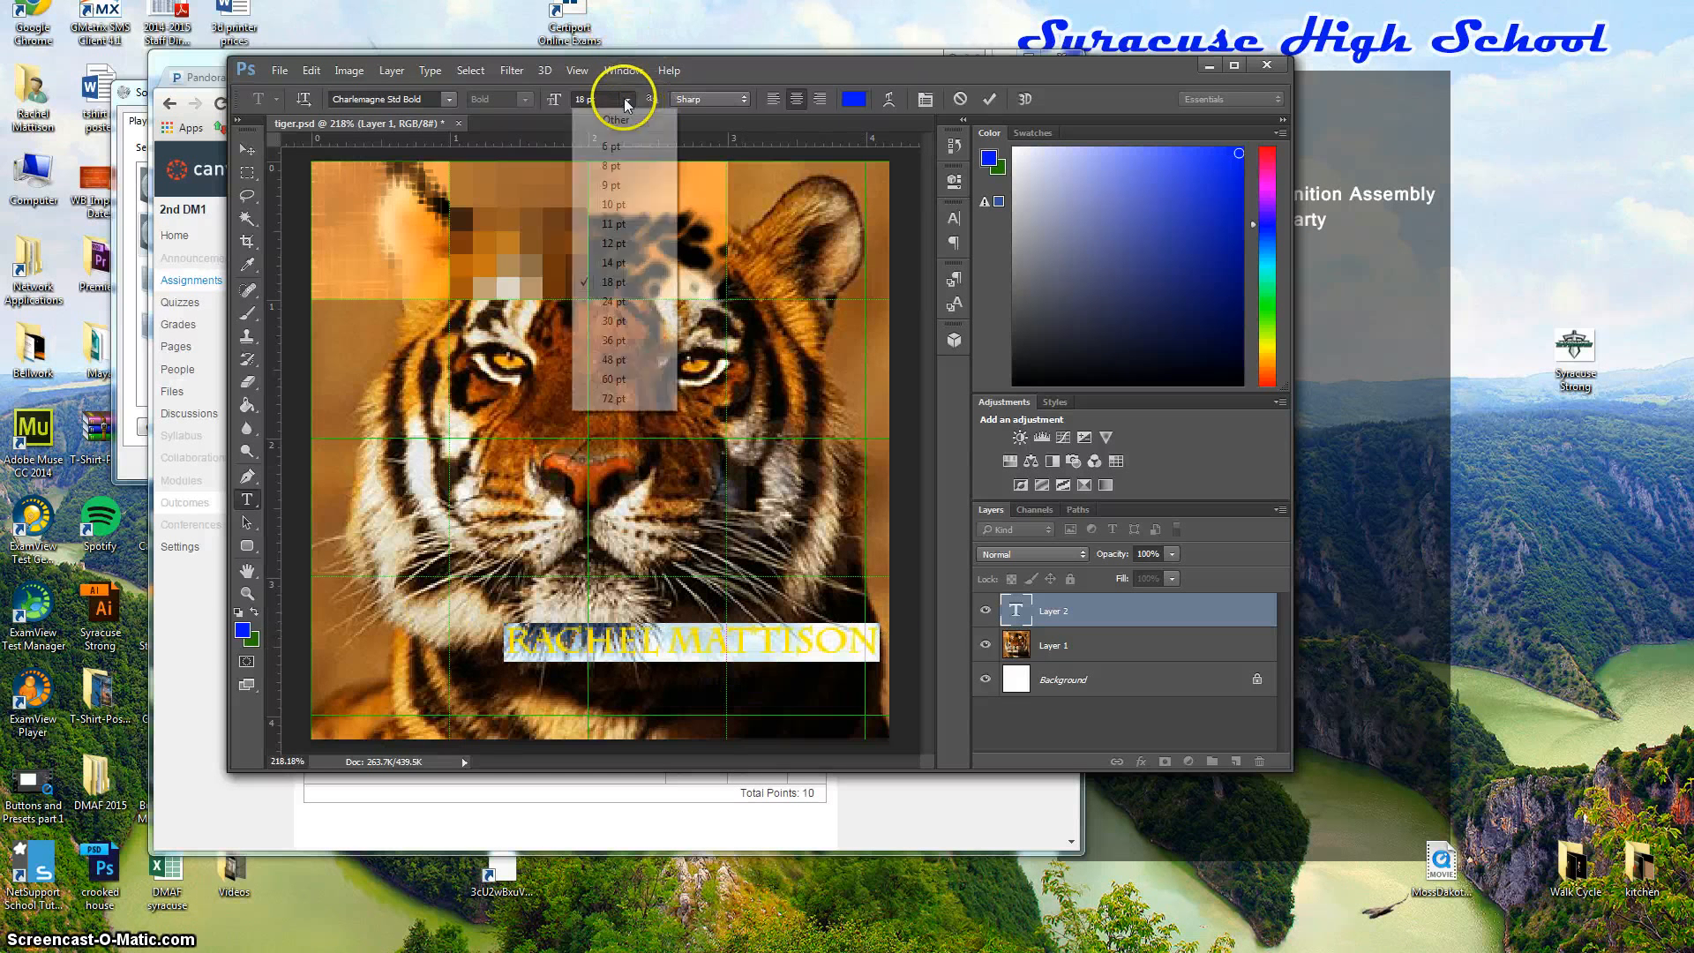
left_click(613, 244)
Restyle the name as Candara Italic 18 pt and commit the text layer.
left_click(448, 99)
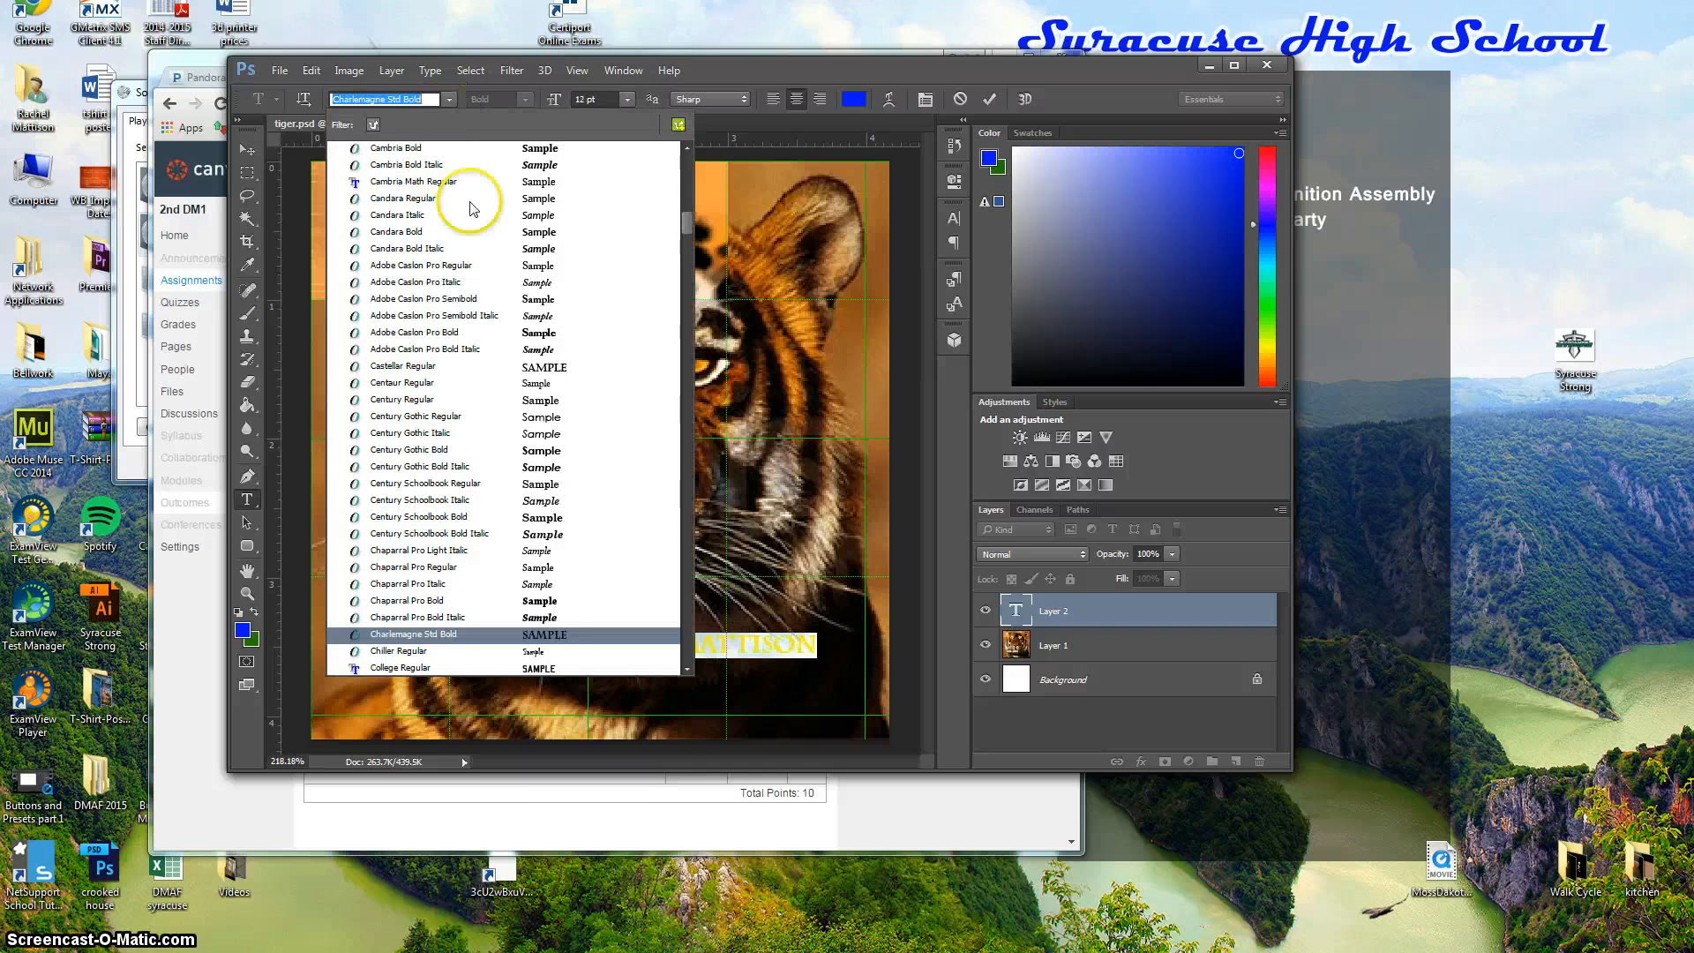
left_click(574, 221)
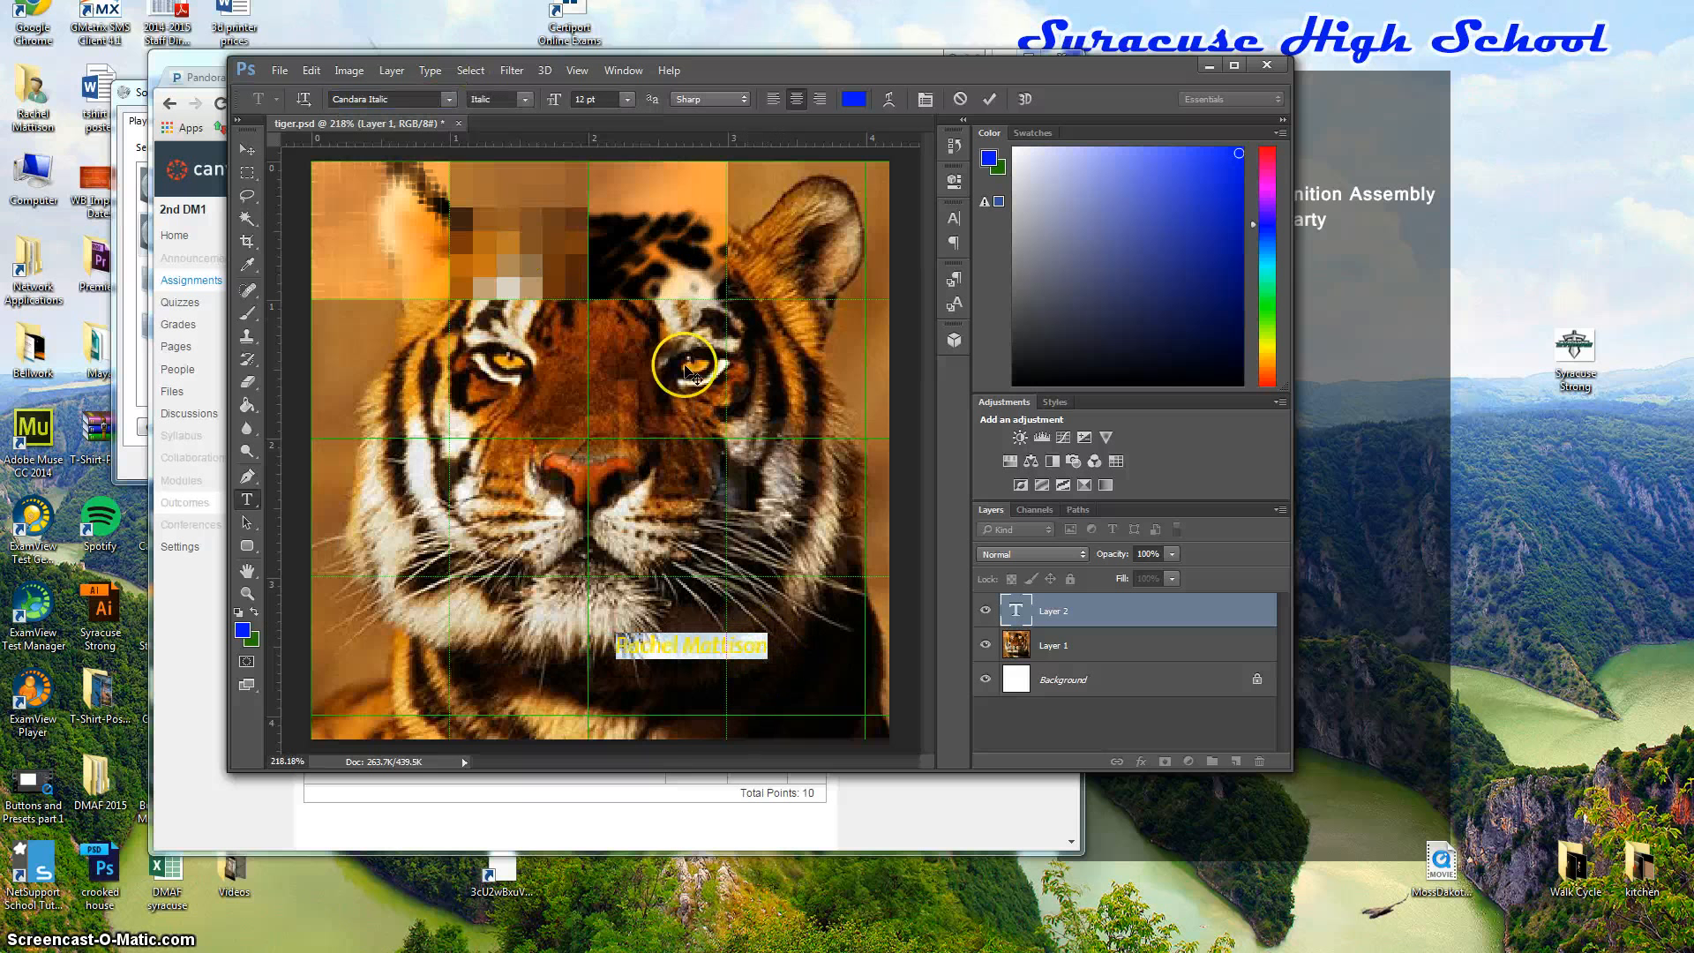
left_click(626, 99)
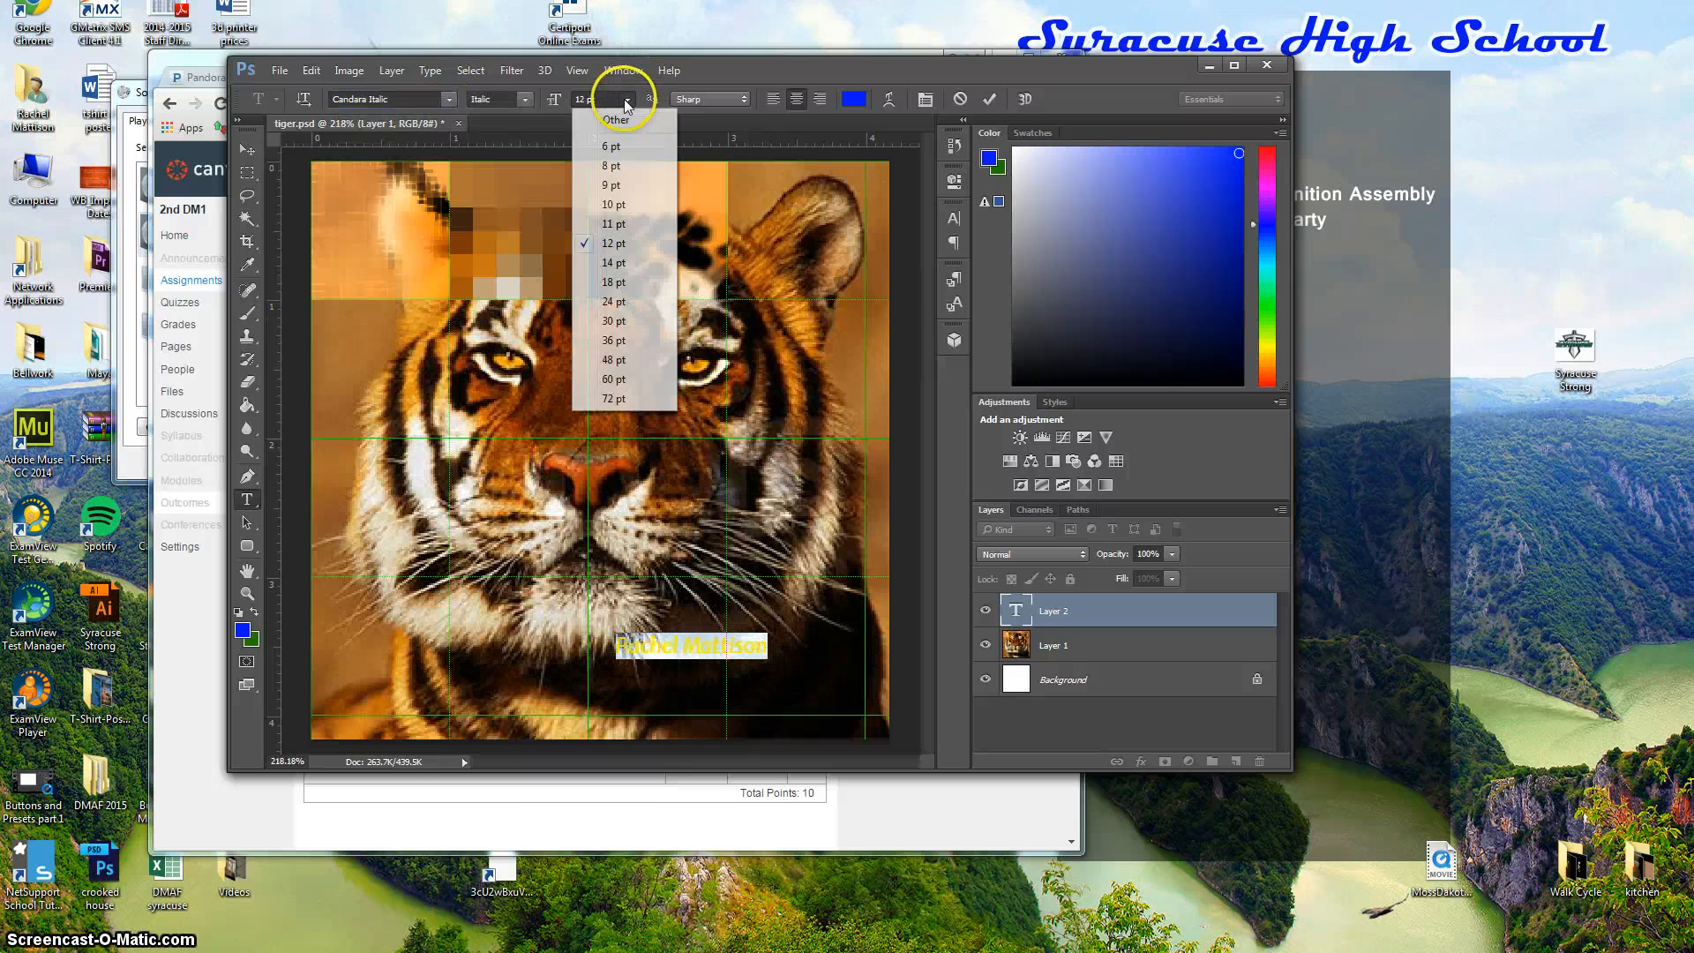
left_click(614, 282)
left_click(807, 662)
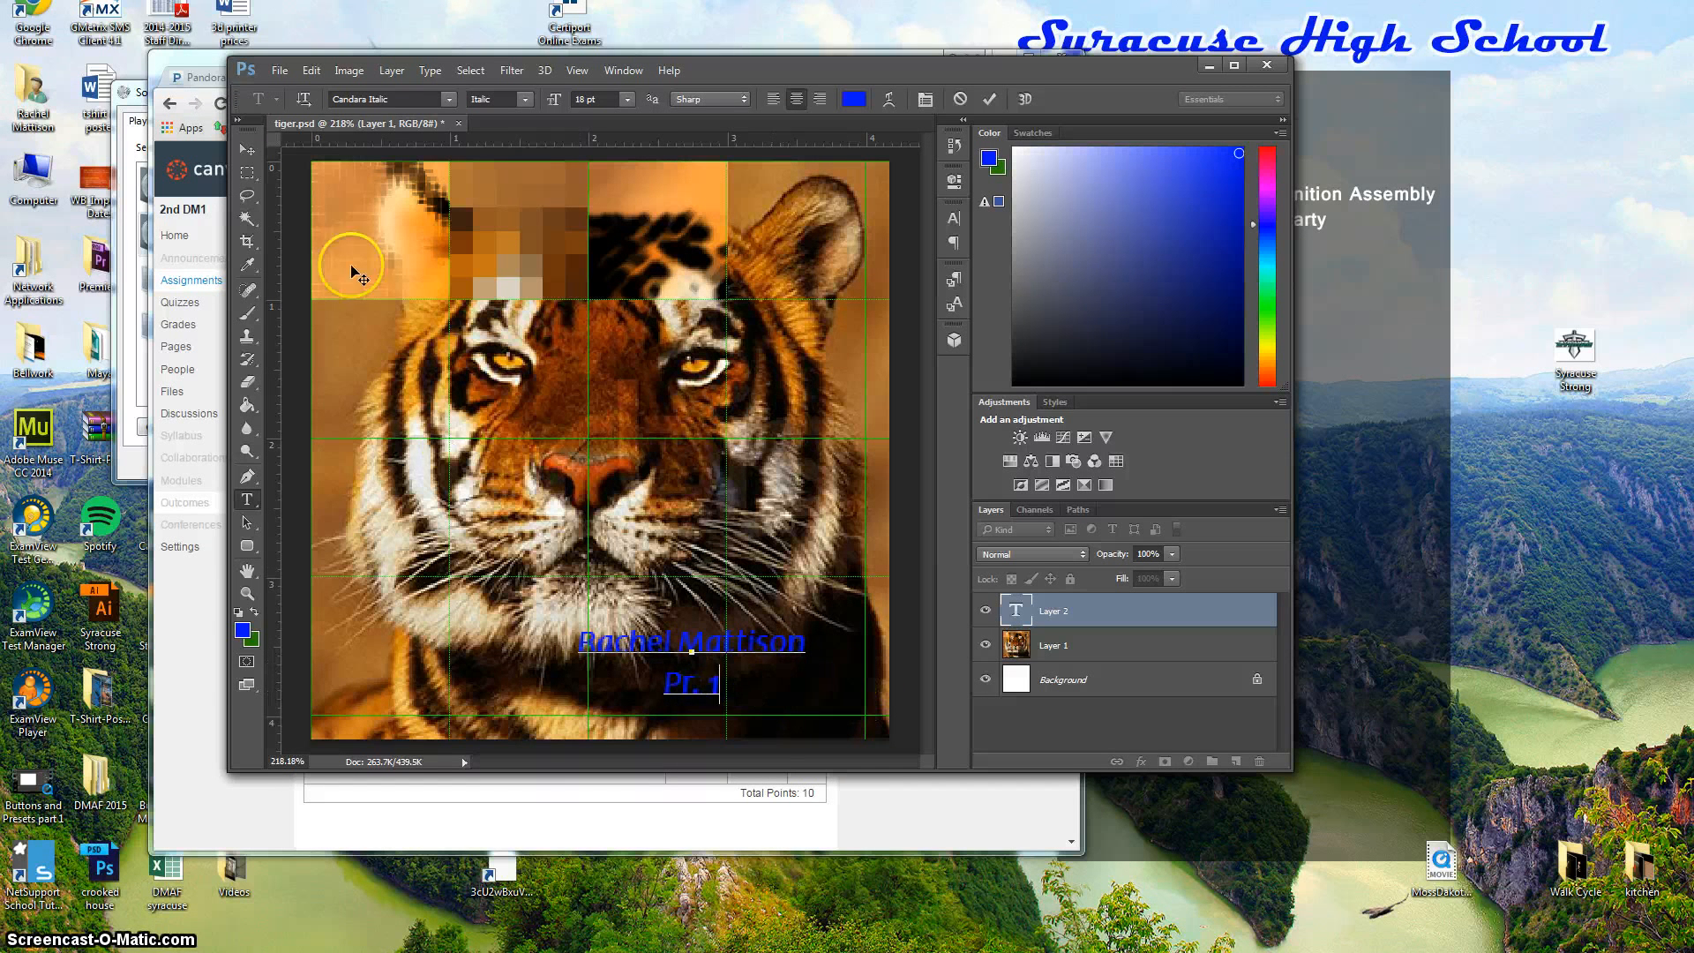
left_click(245, 150)
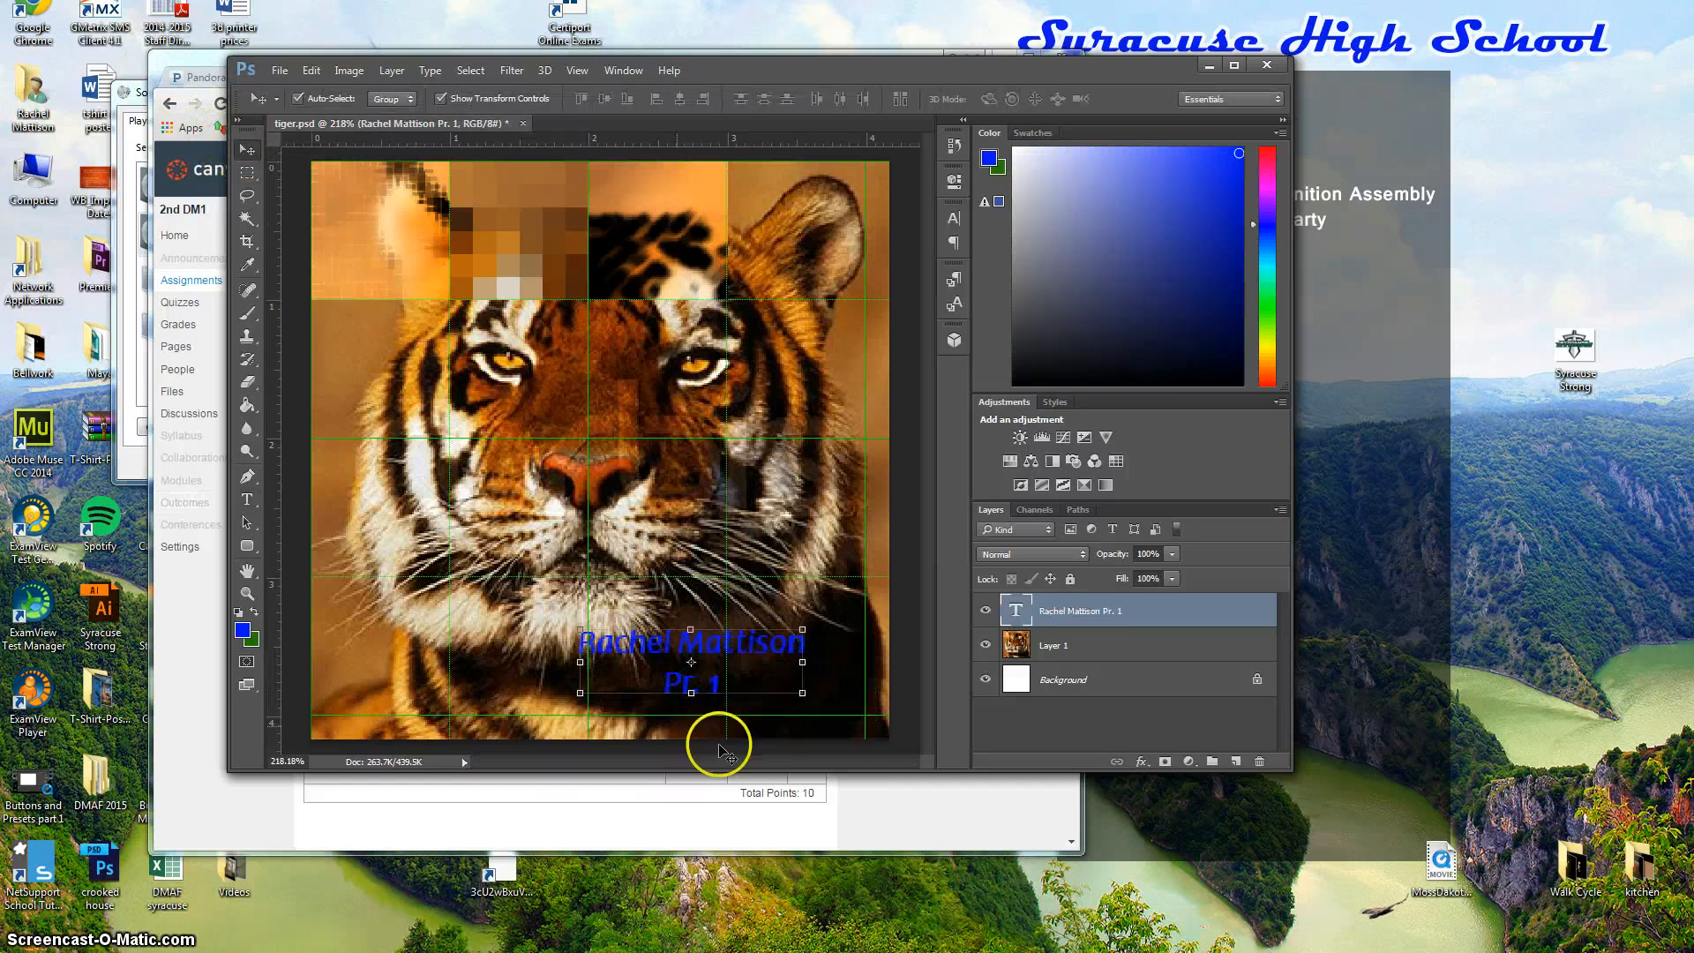
Drag the name text layer from the tiger's bottom up to the top of the image.
left_click_drag(693, 632, 595, 205)
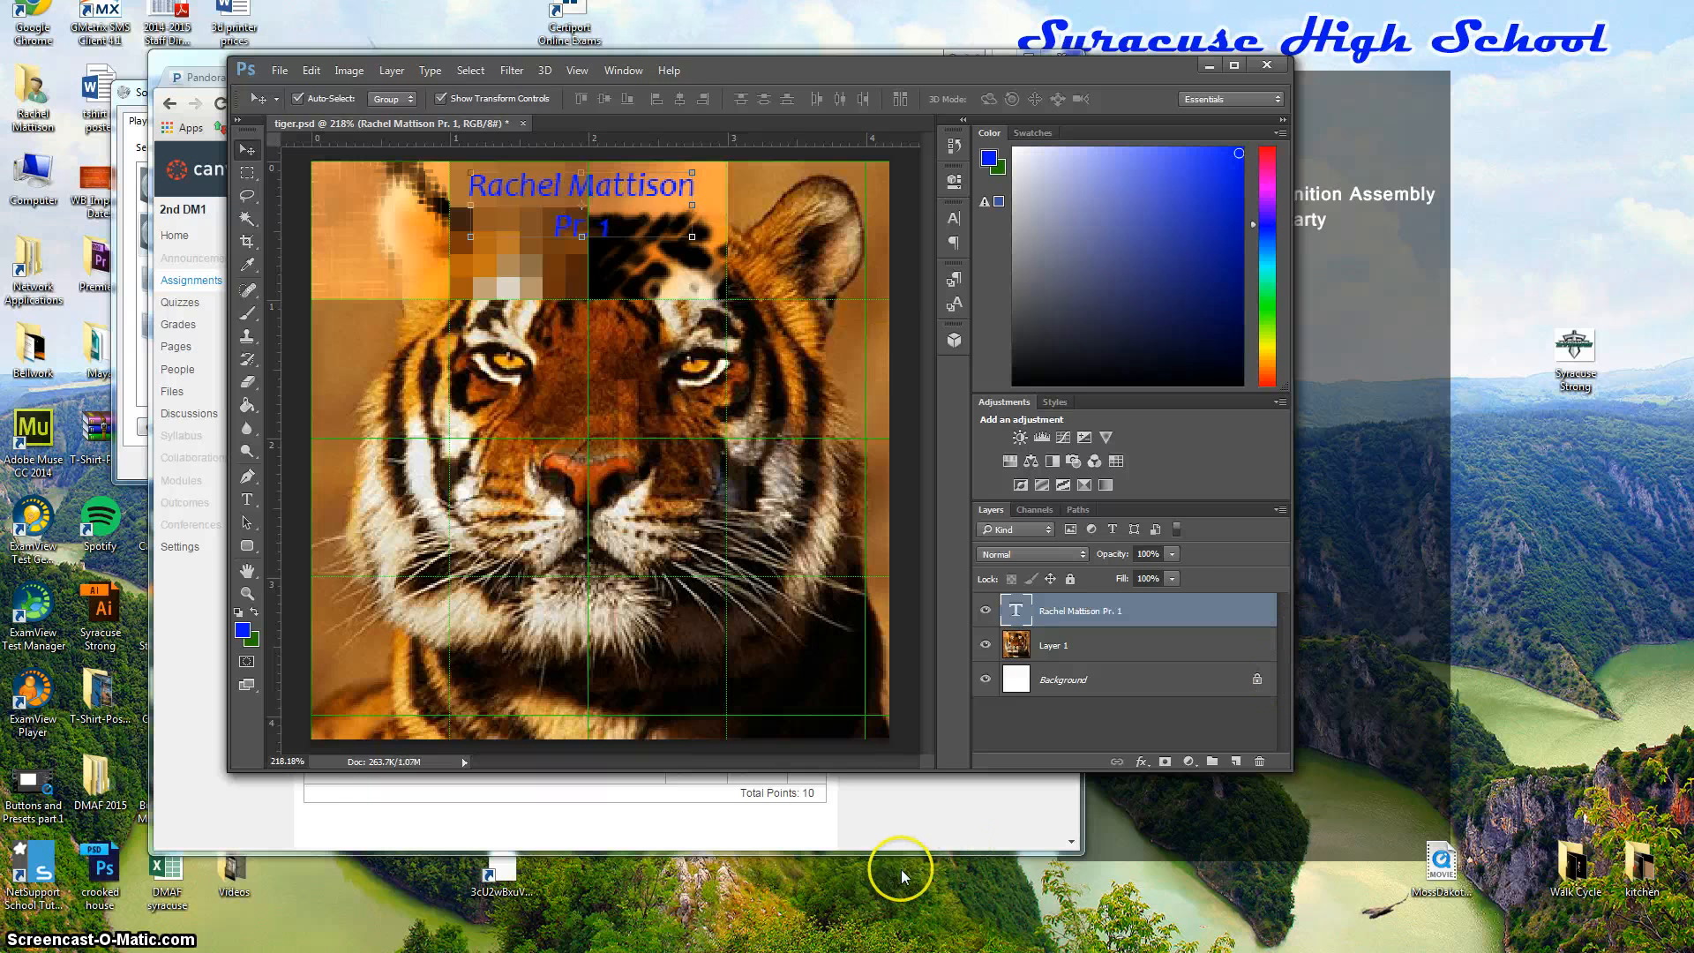
Add a Drop Shadow to the name text with 15% spread and a small, crisp size.
left_click(1142, 764)
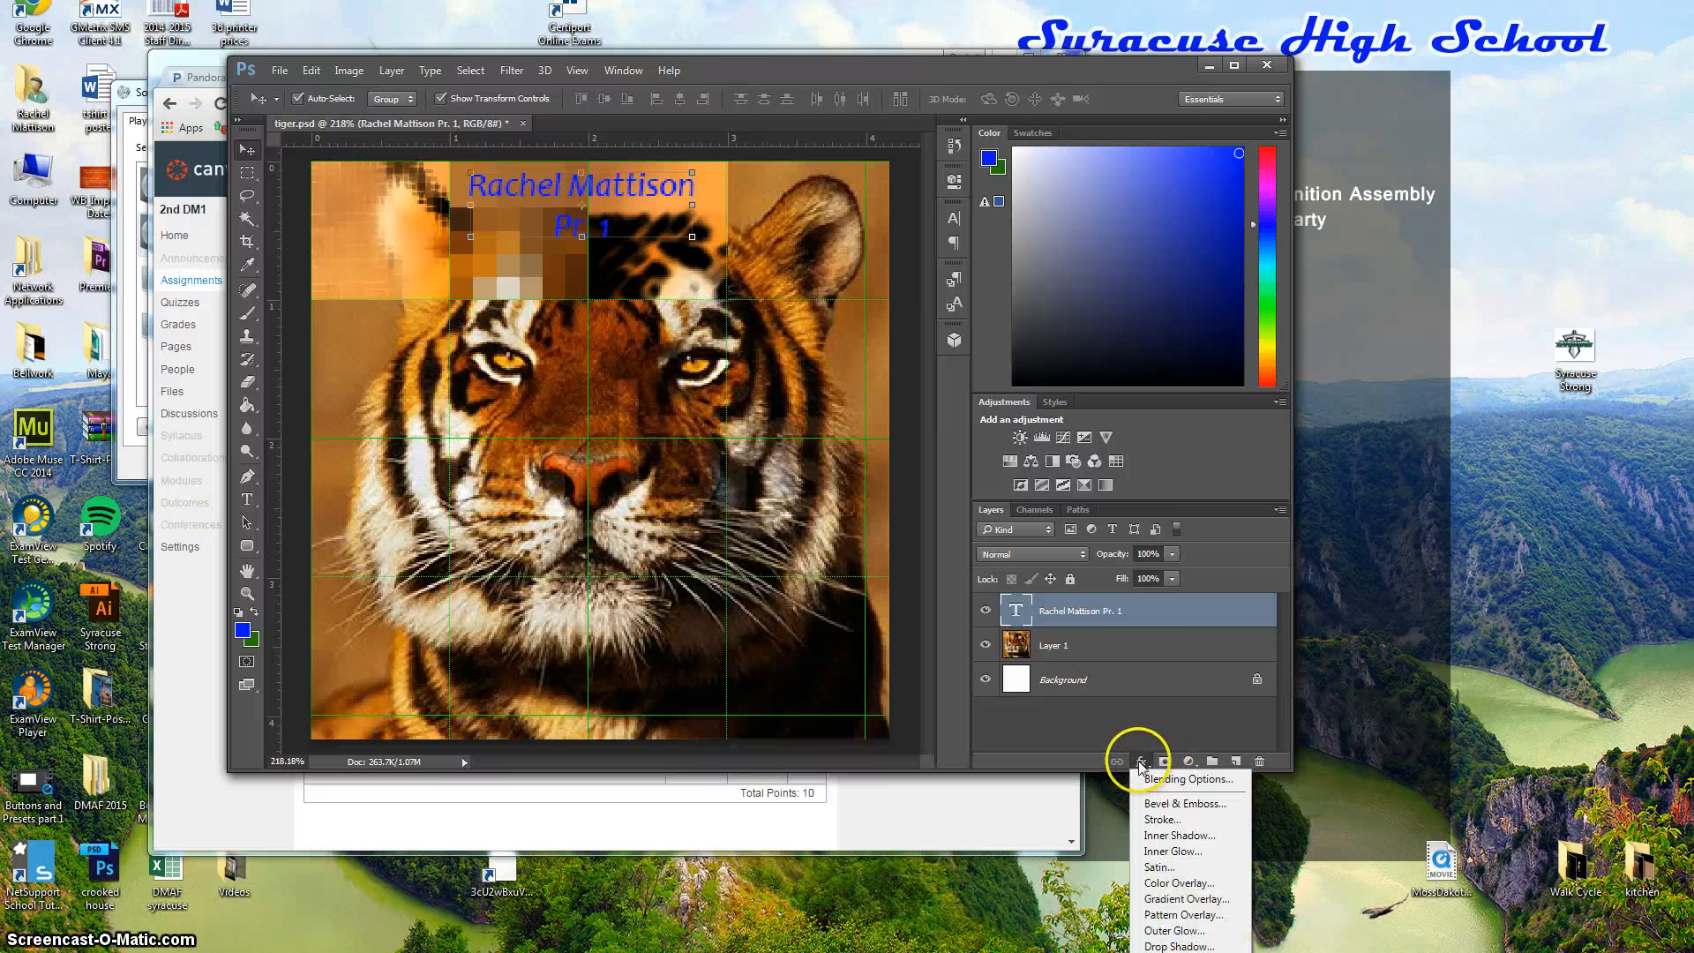
left_click(1171, 946)
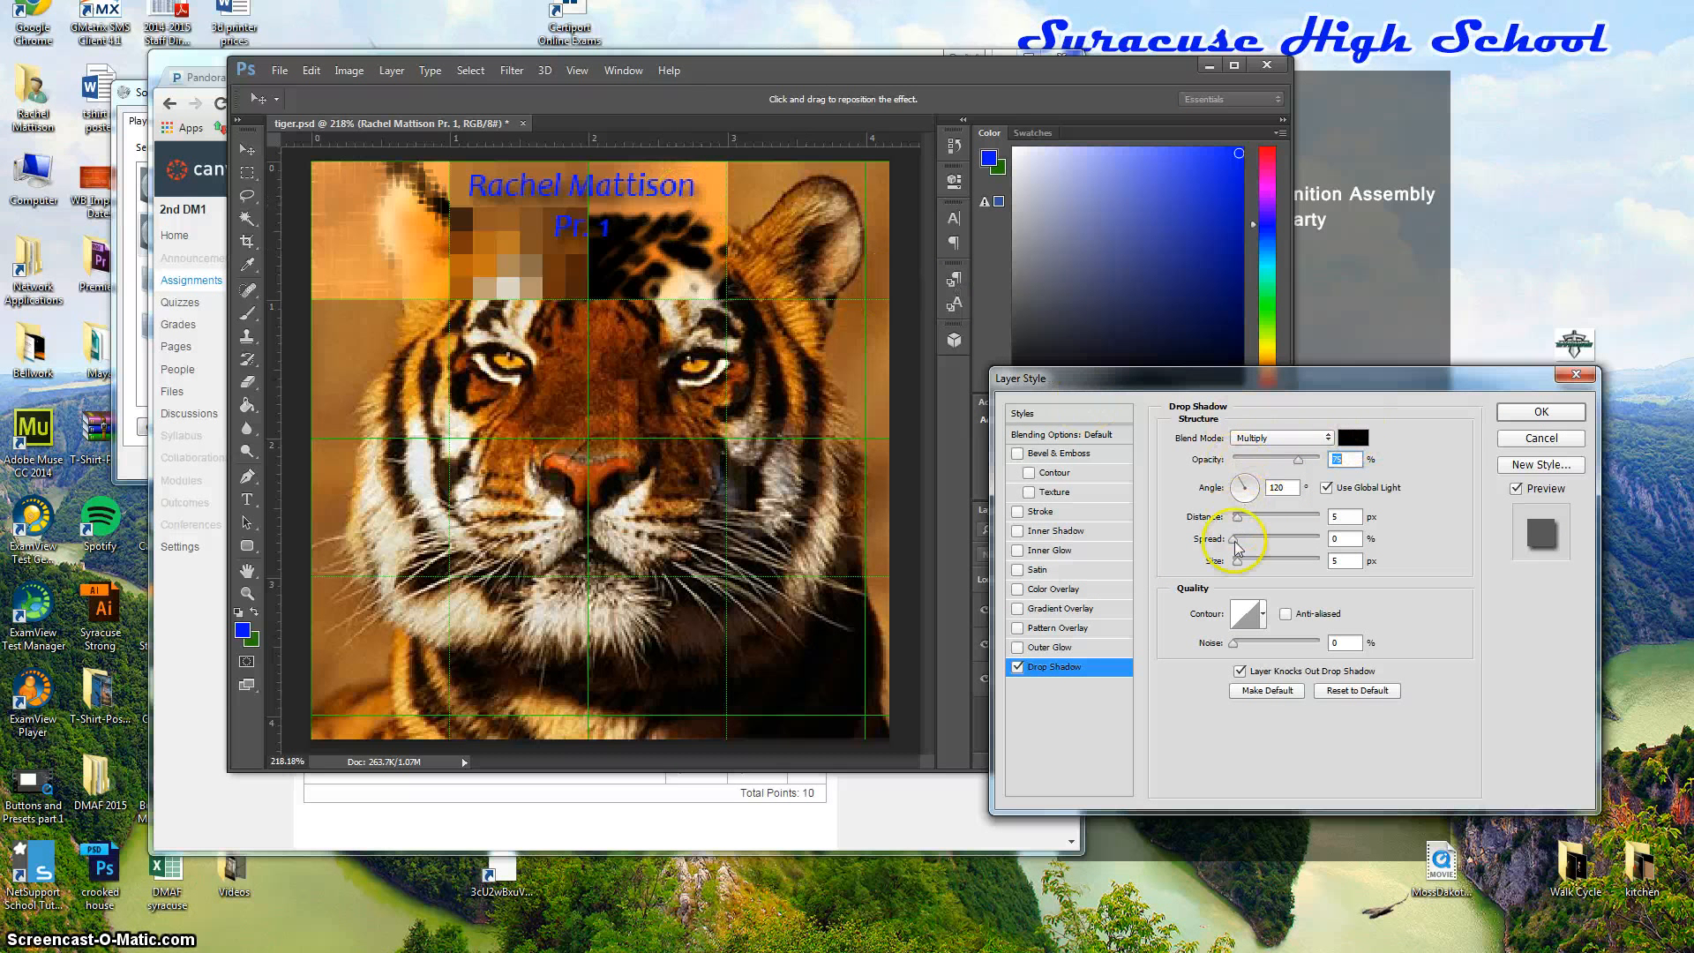
left_click_drag(1237, 545, 1240, 546)
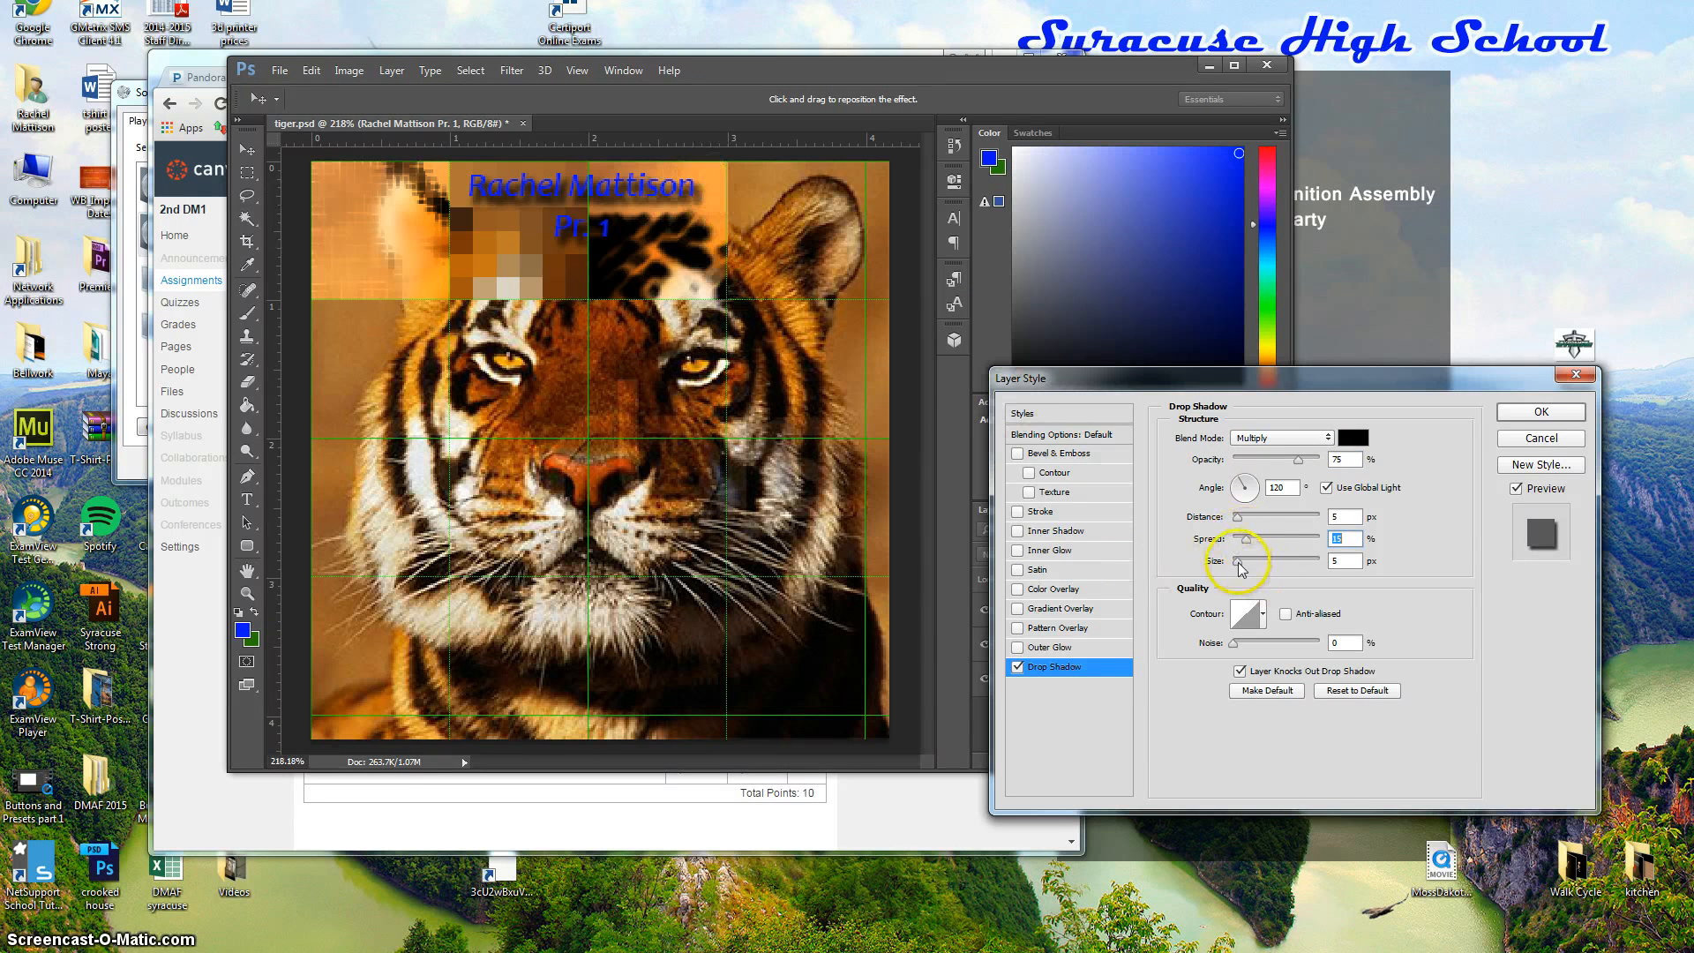
left_click_drag(1236, 565, 1267, 563)
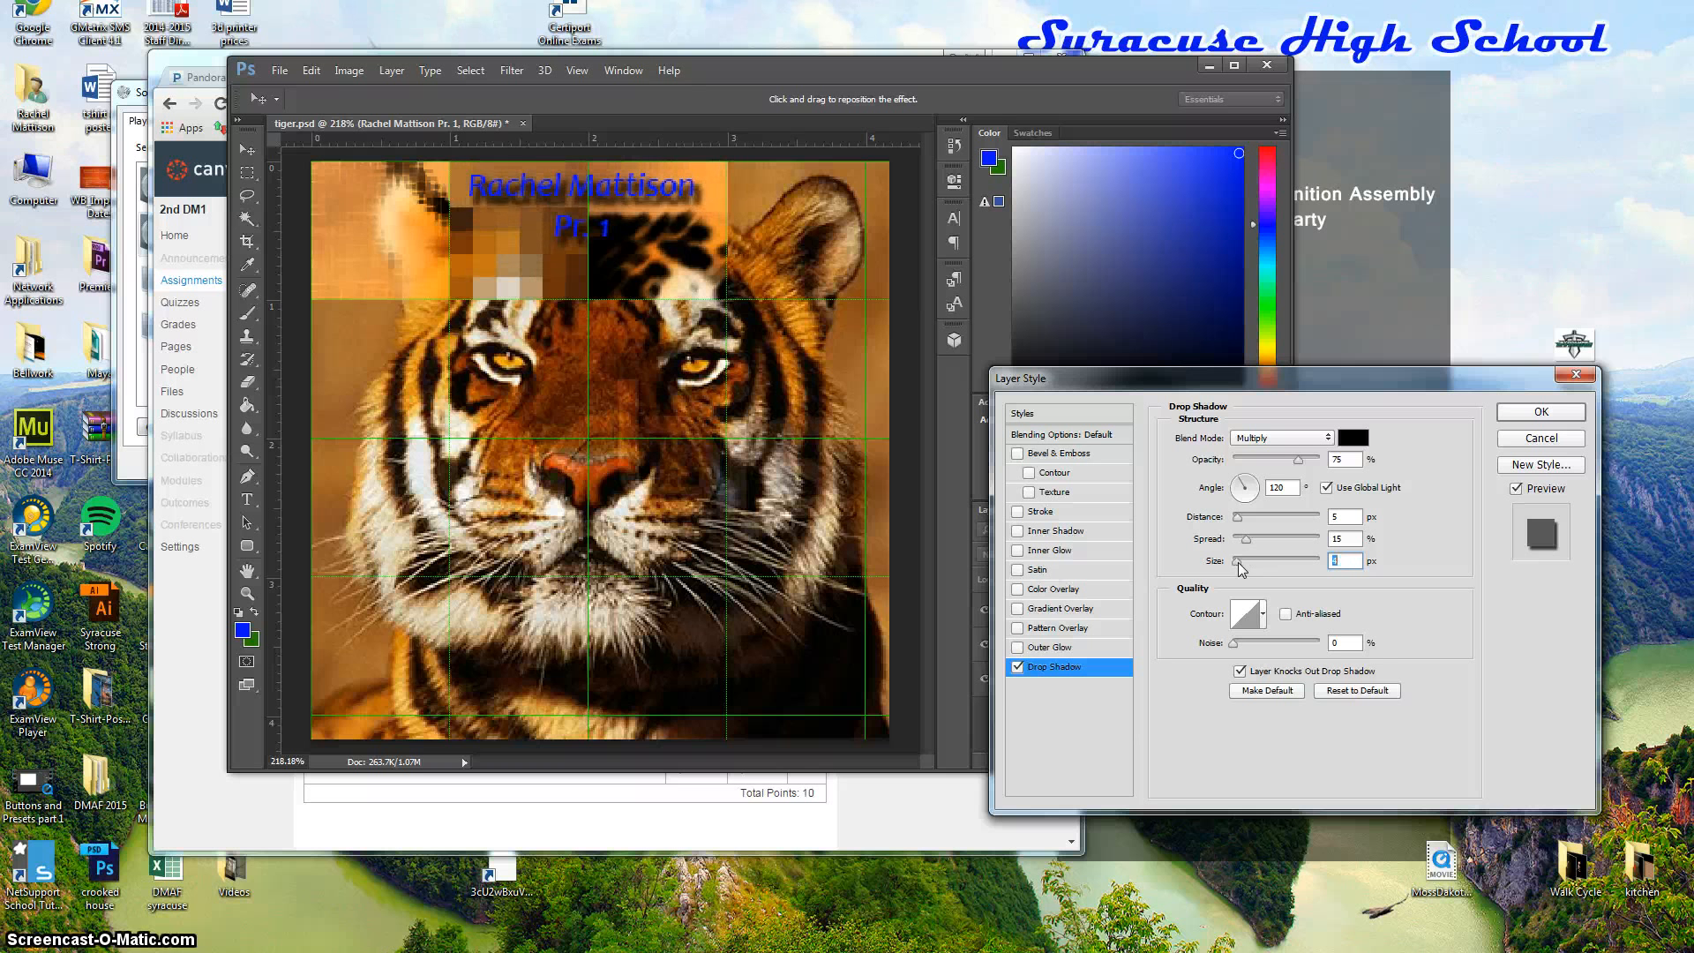
left_click(1240, 568)
left_click_drag(1240, 570, 1235, 571)
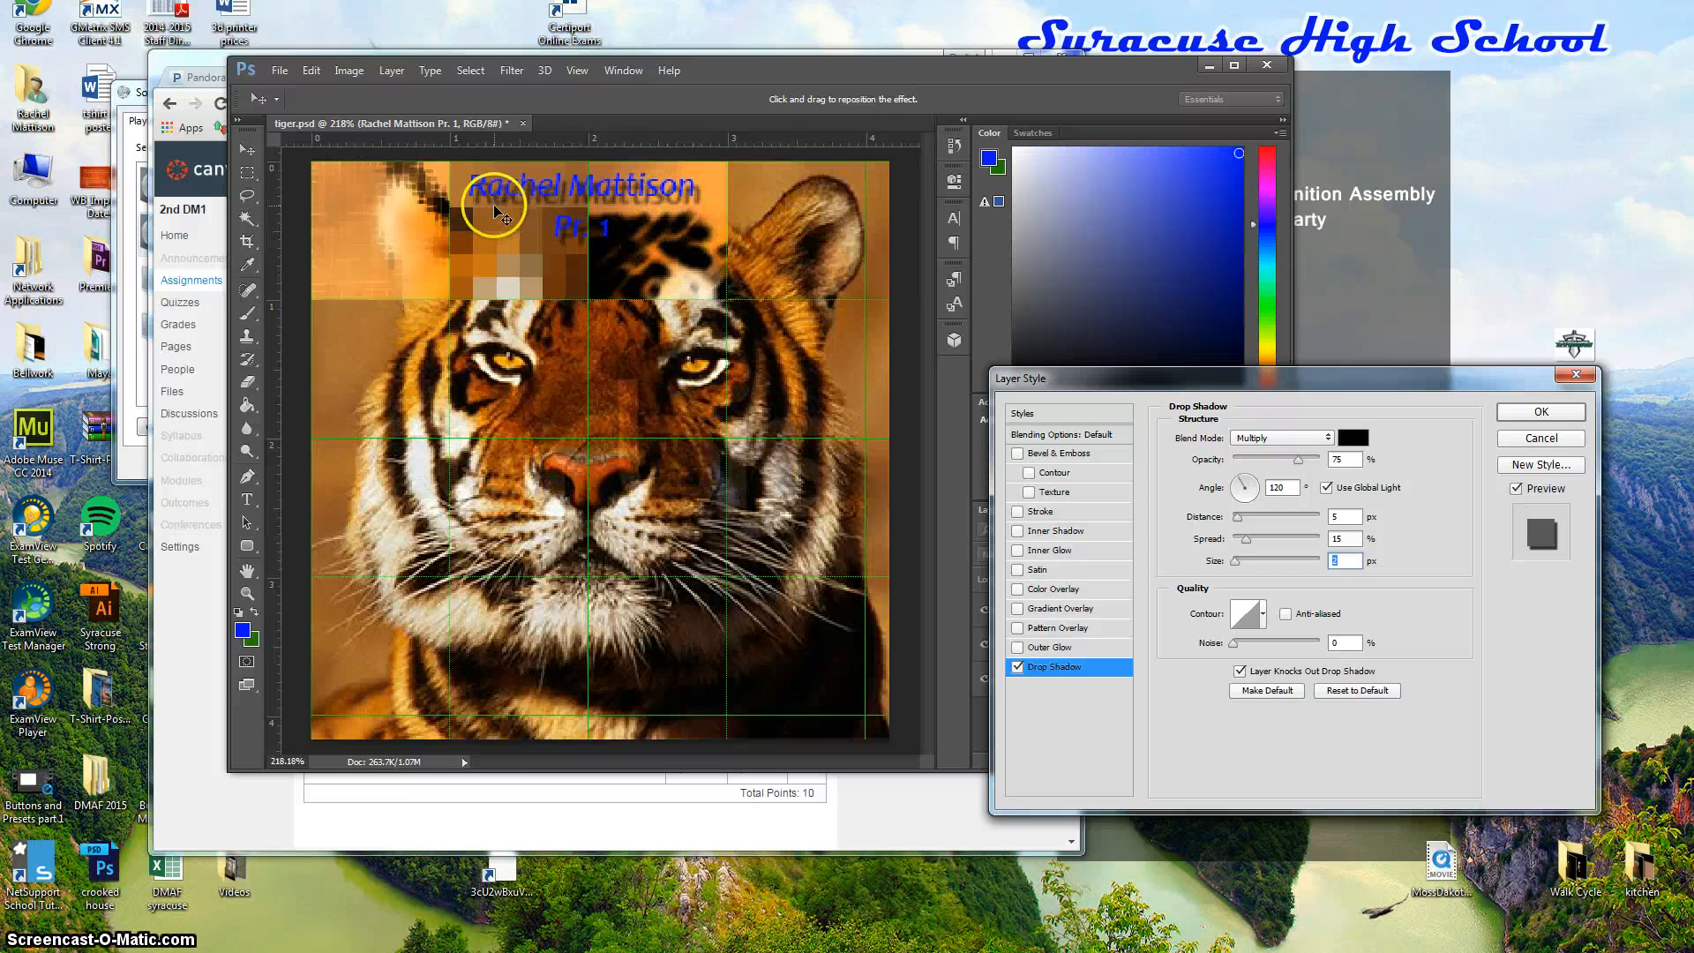
Set the drop shadow colour to dark brown #401f02 and apply the layer style.
left_click(1349, 438)
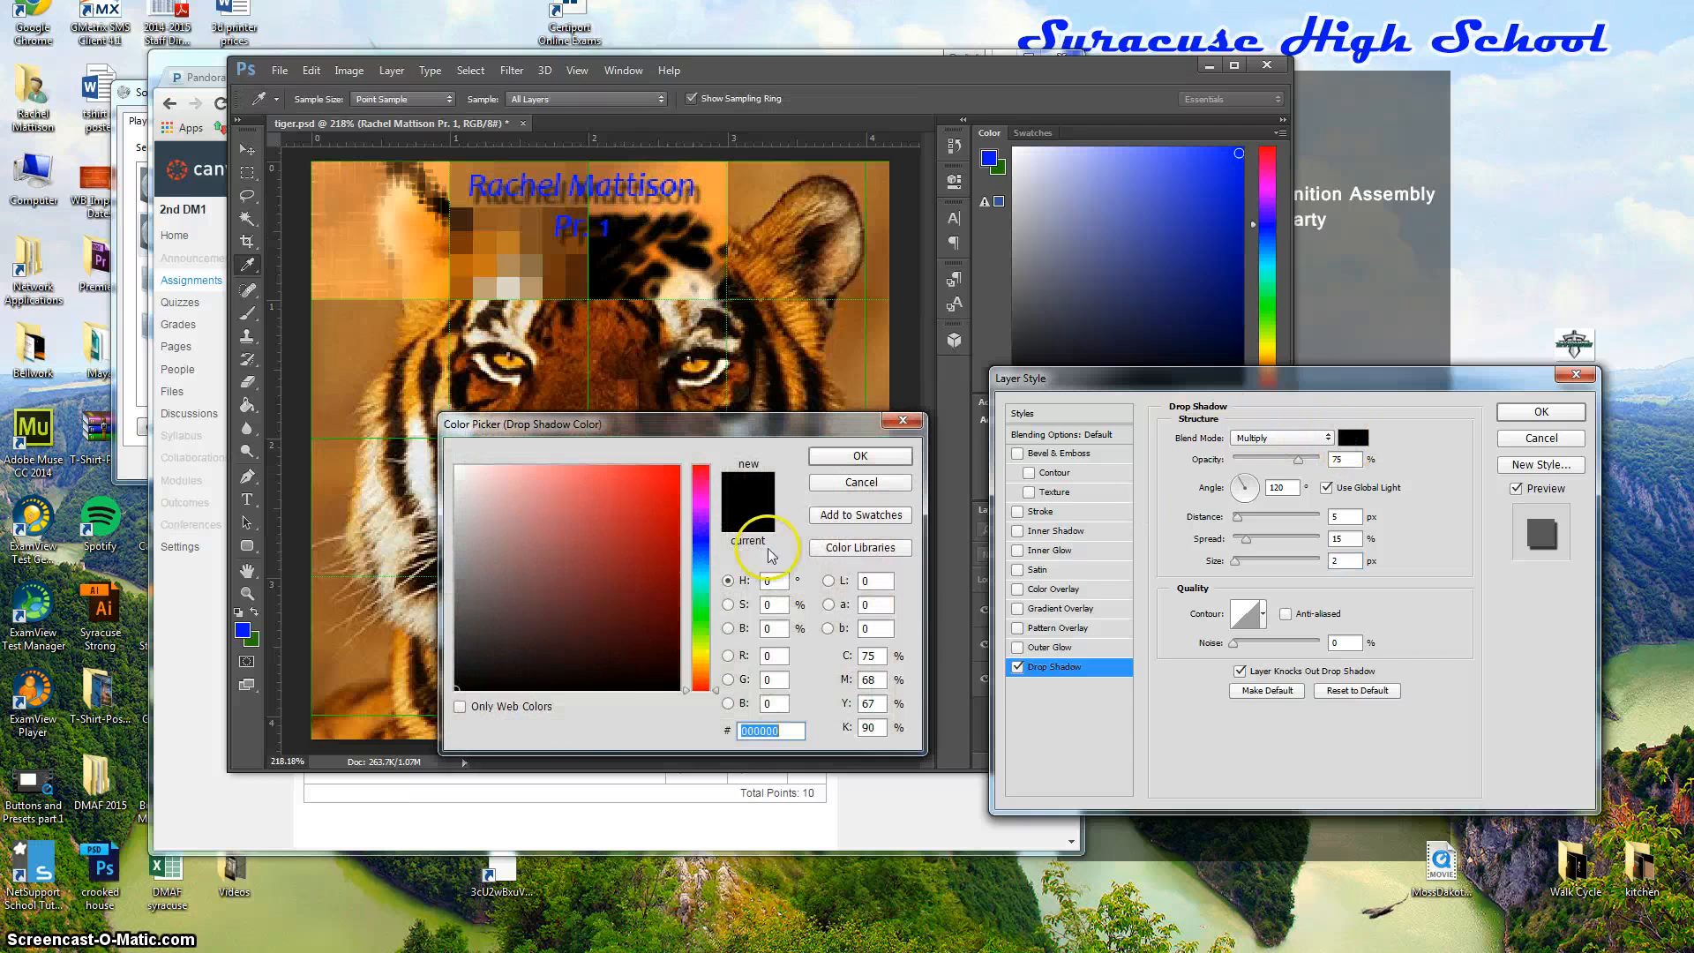
left_click(699, 628)
left_click(653, 577)
left_click_drag(653, 577, 668, 586)
left_click(702, 689)
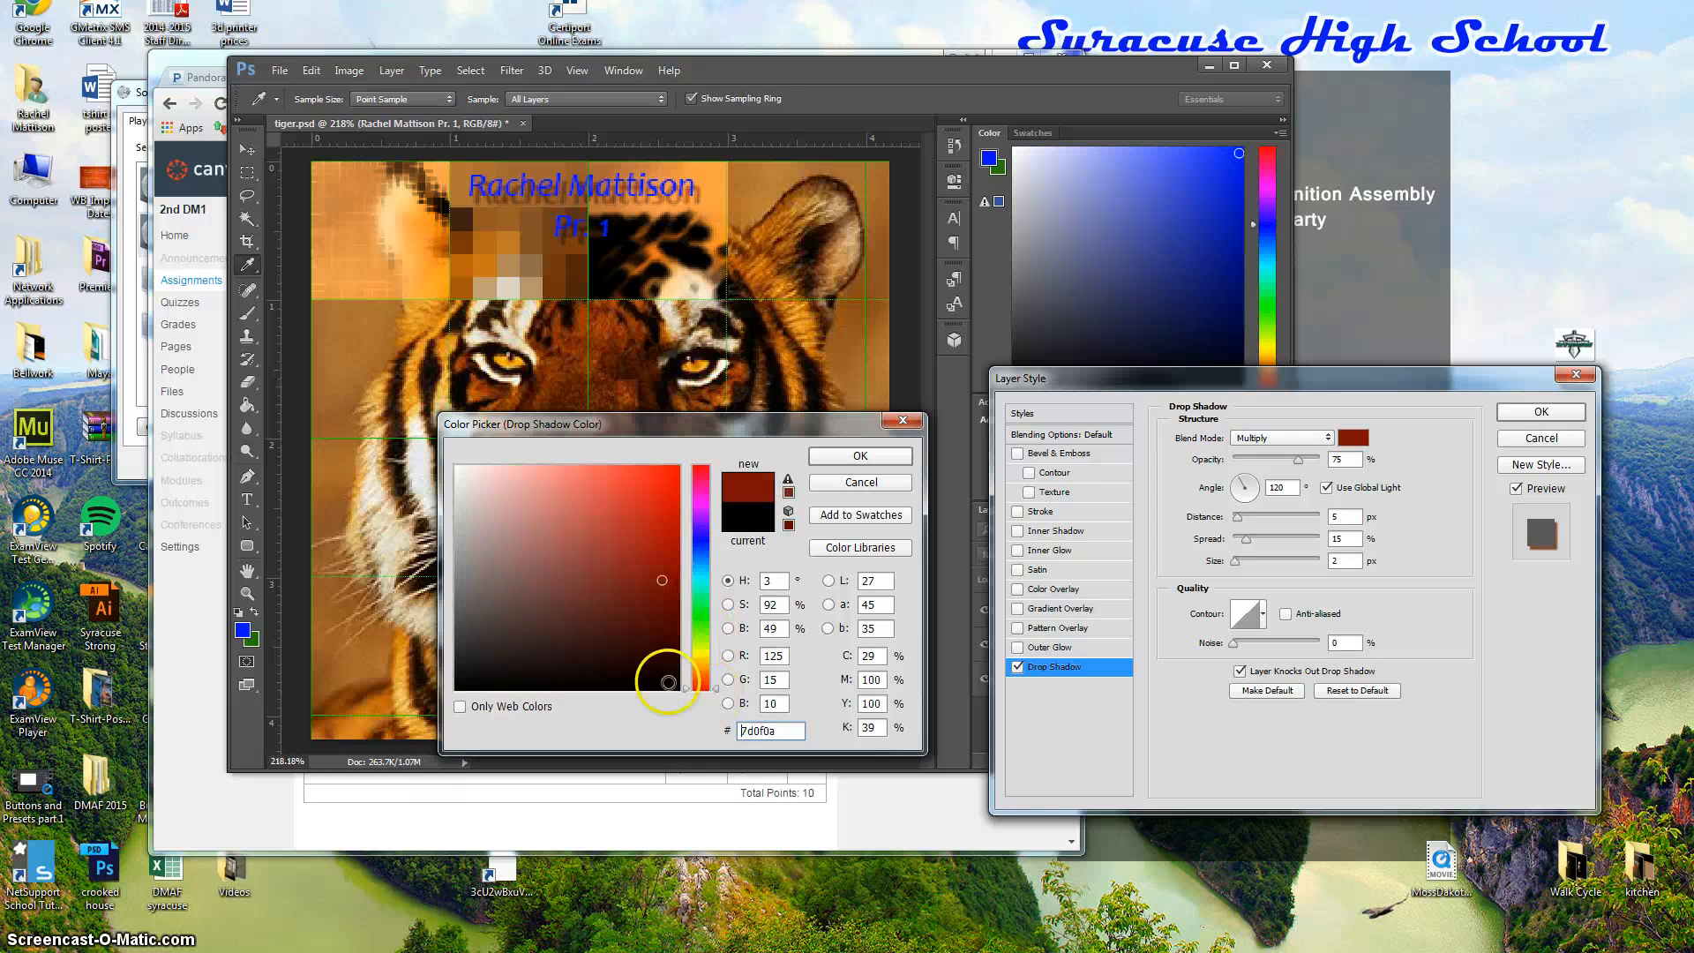
left_click(703, 672)
mouse_move(662, 618)
left_mouse_down()
mouse_move(668, 632)
mouse_move(673, 461)
mouse_move(564, 478)
left_mouse_up()
left_click(671, 661)
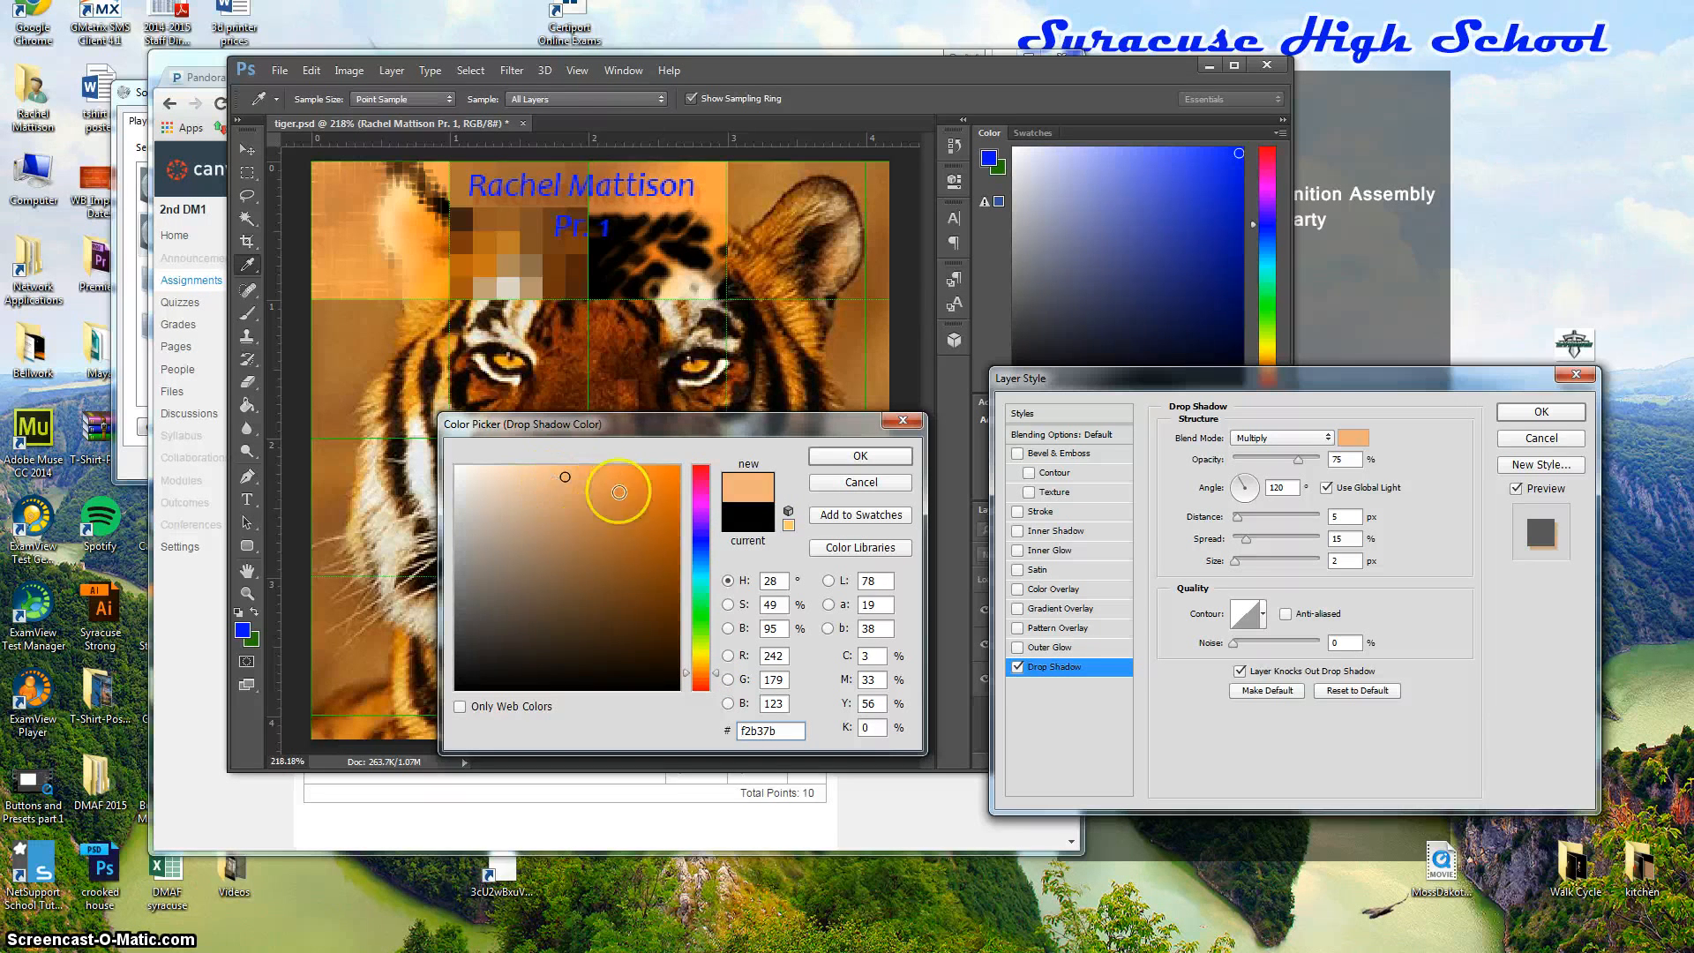
left_click_drag(657, 587, 672, 633)
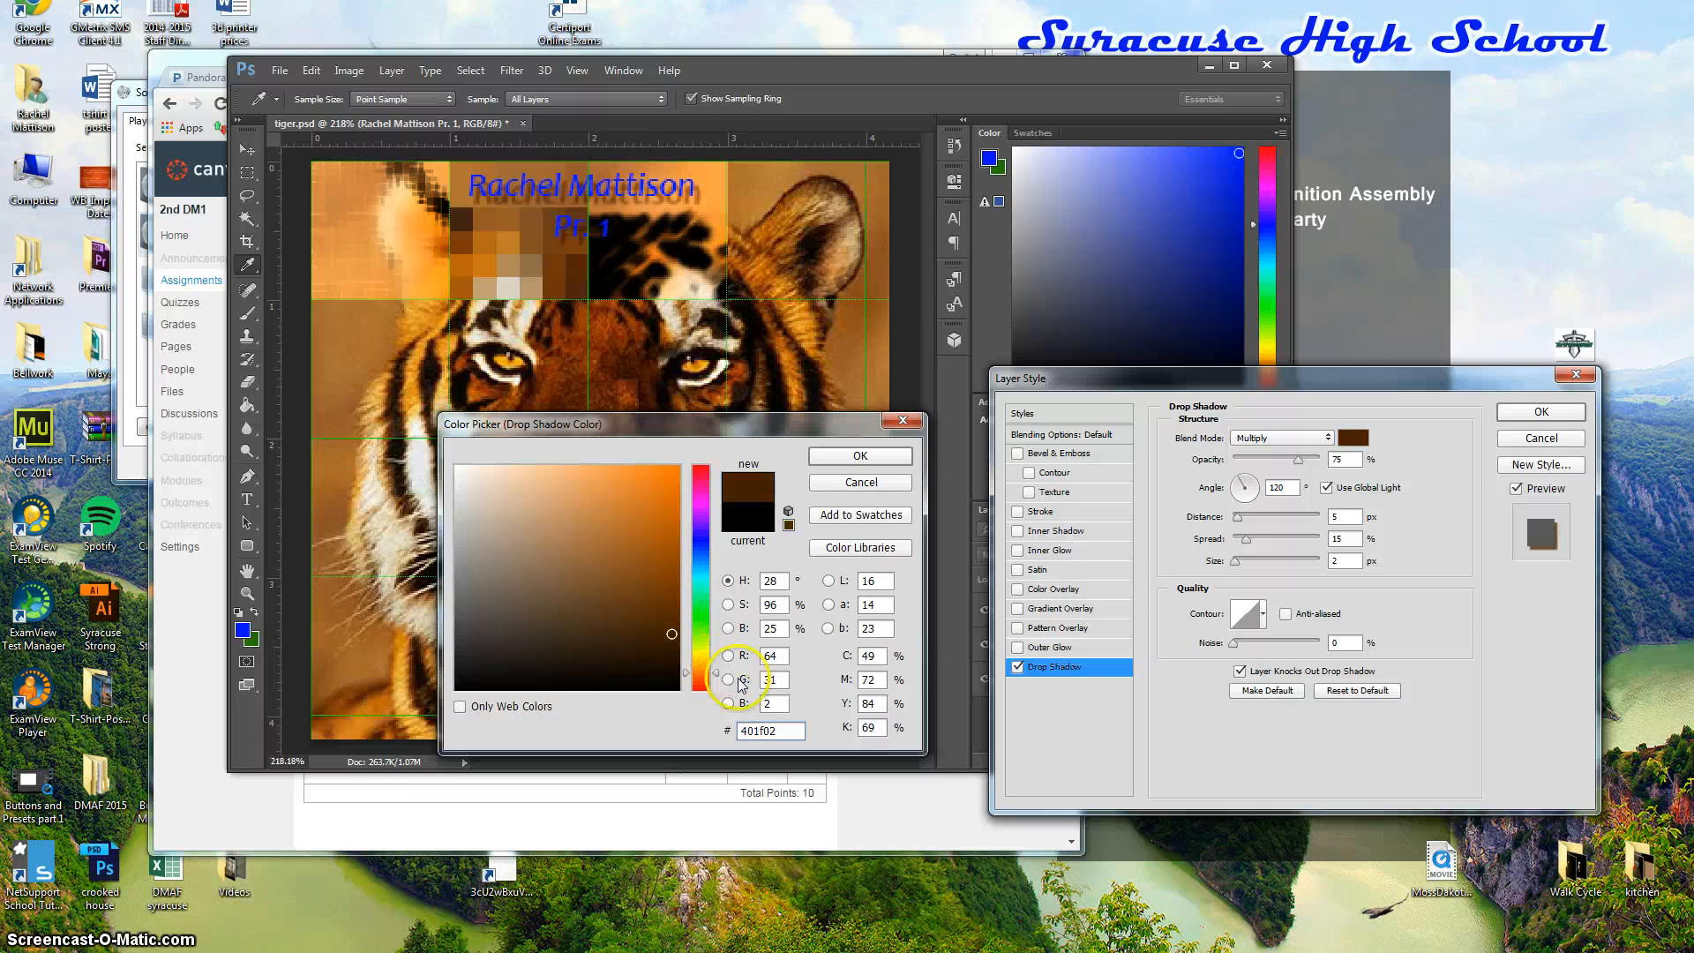
left_click(865, 456)
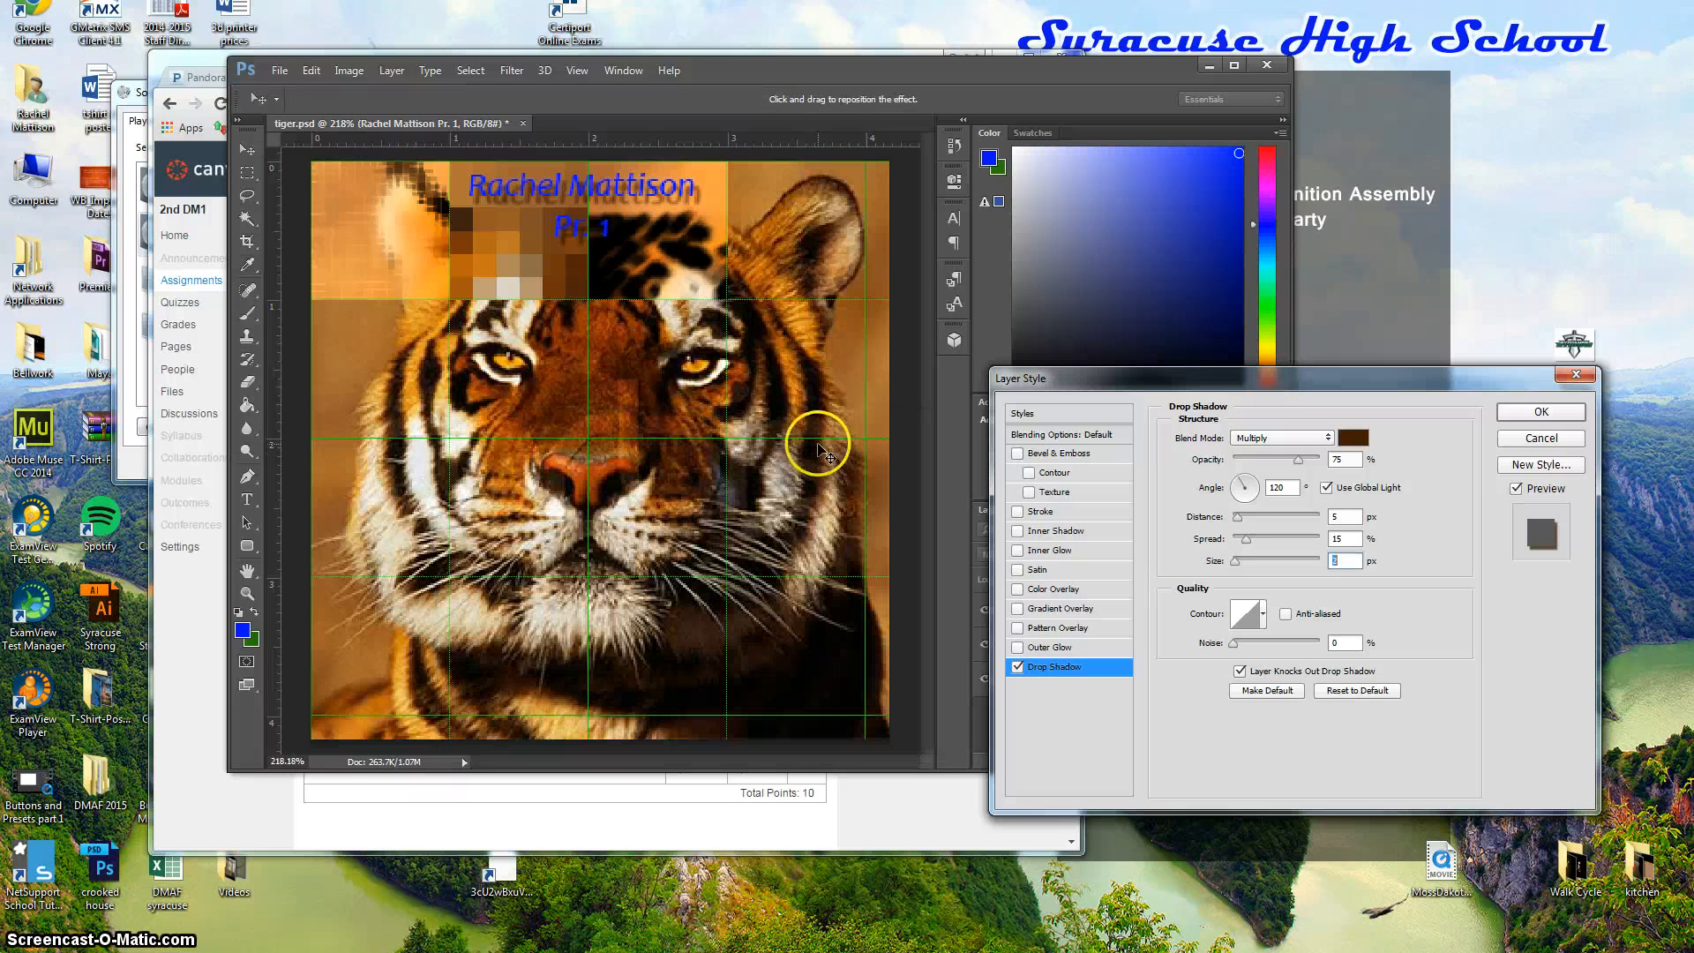
left_click(1542, 412)
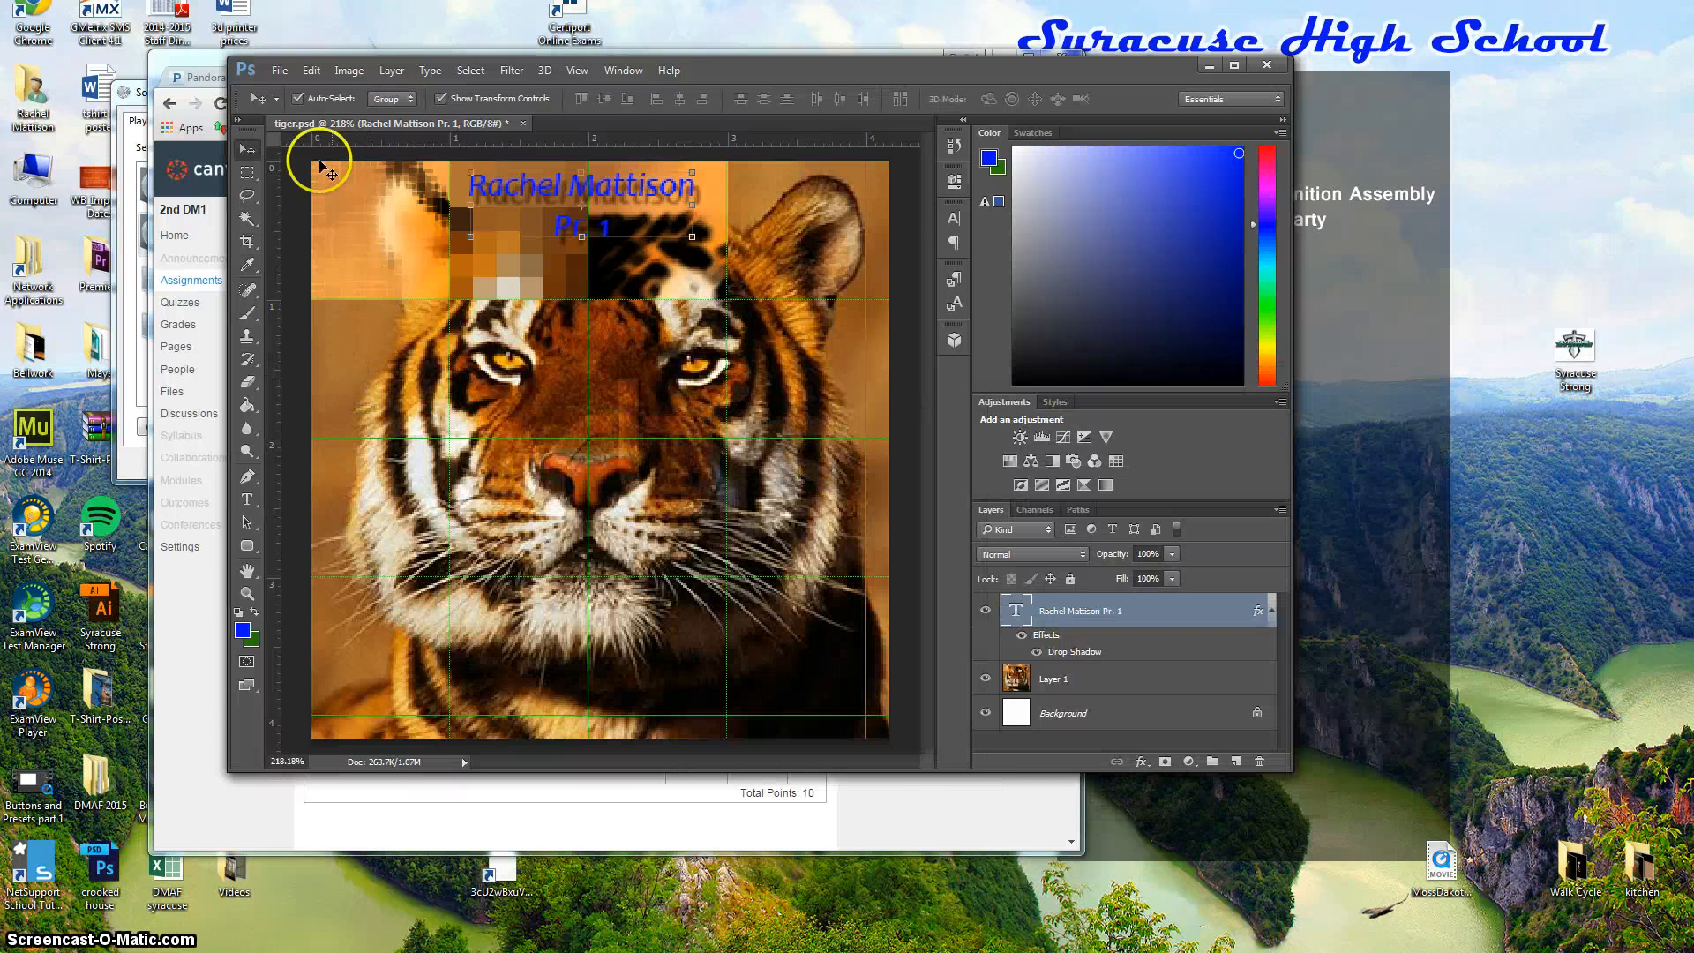
Open Save As with JPEG chosen as the format and select the 'tiger' file name.
left_click(282, 78)
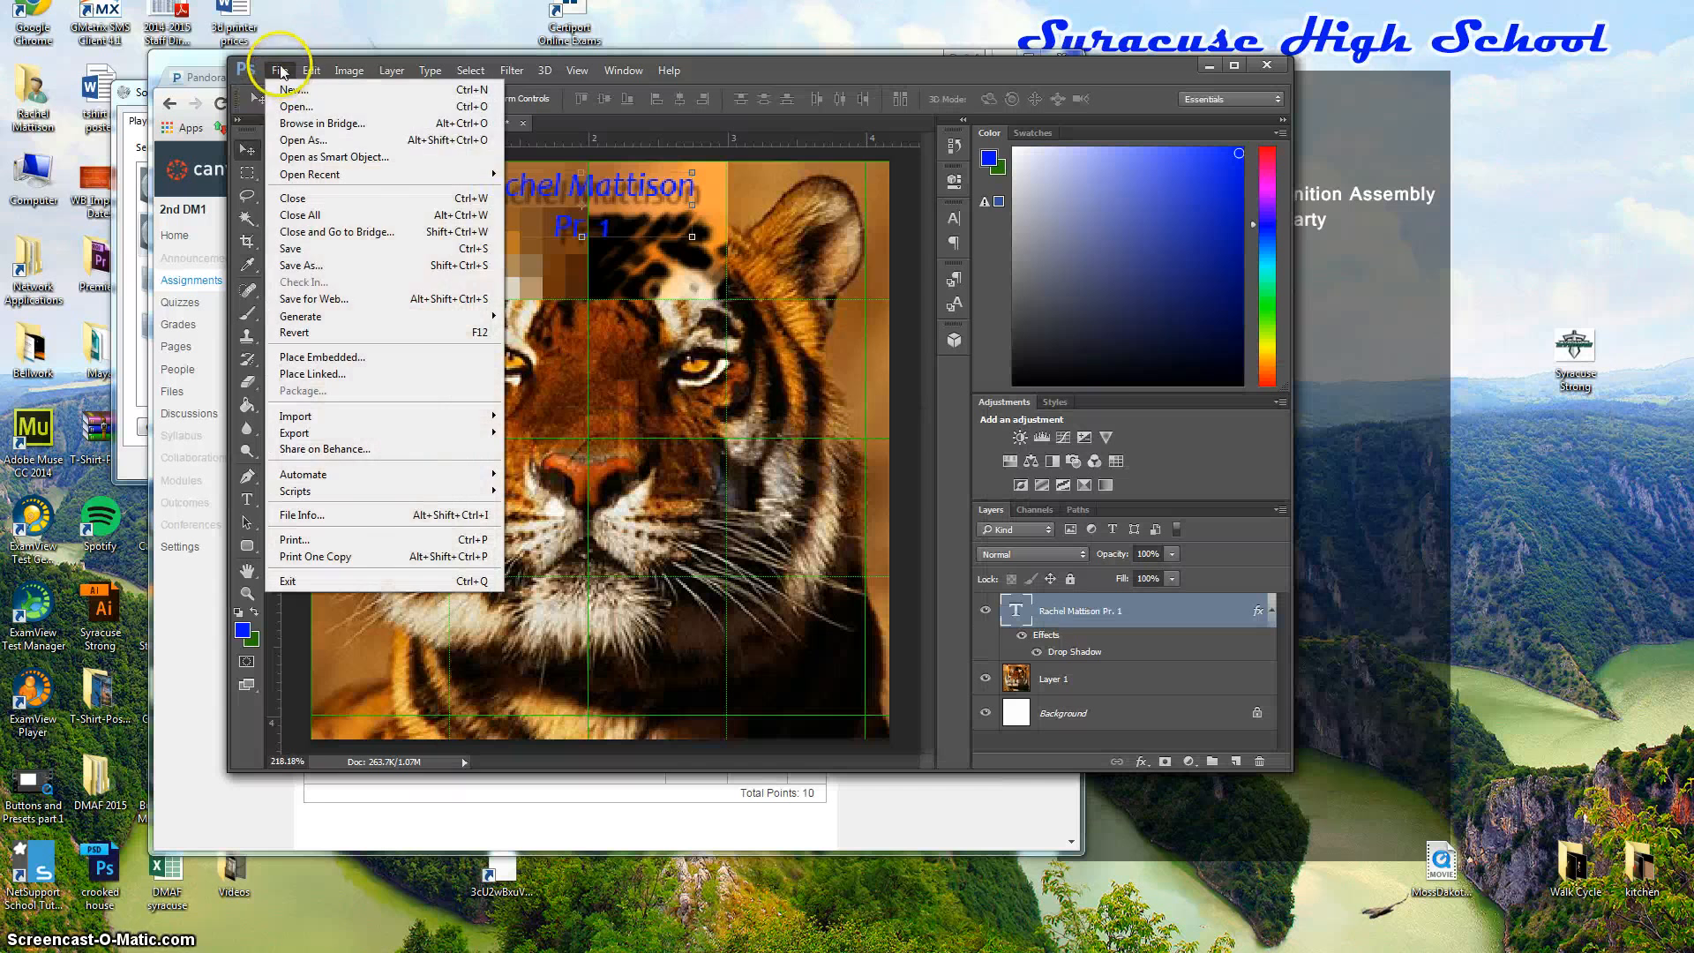
left_click(329, 266)
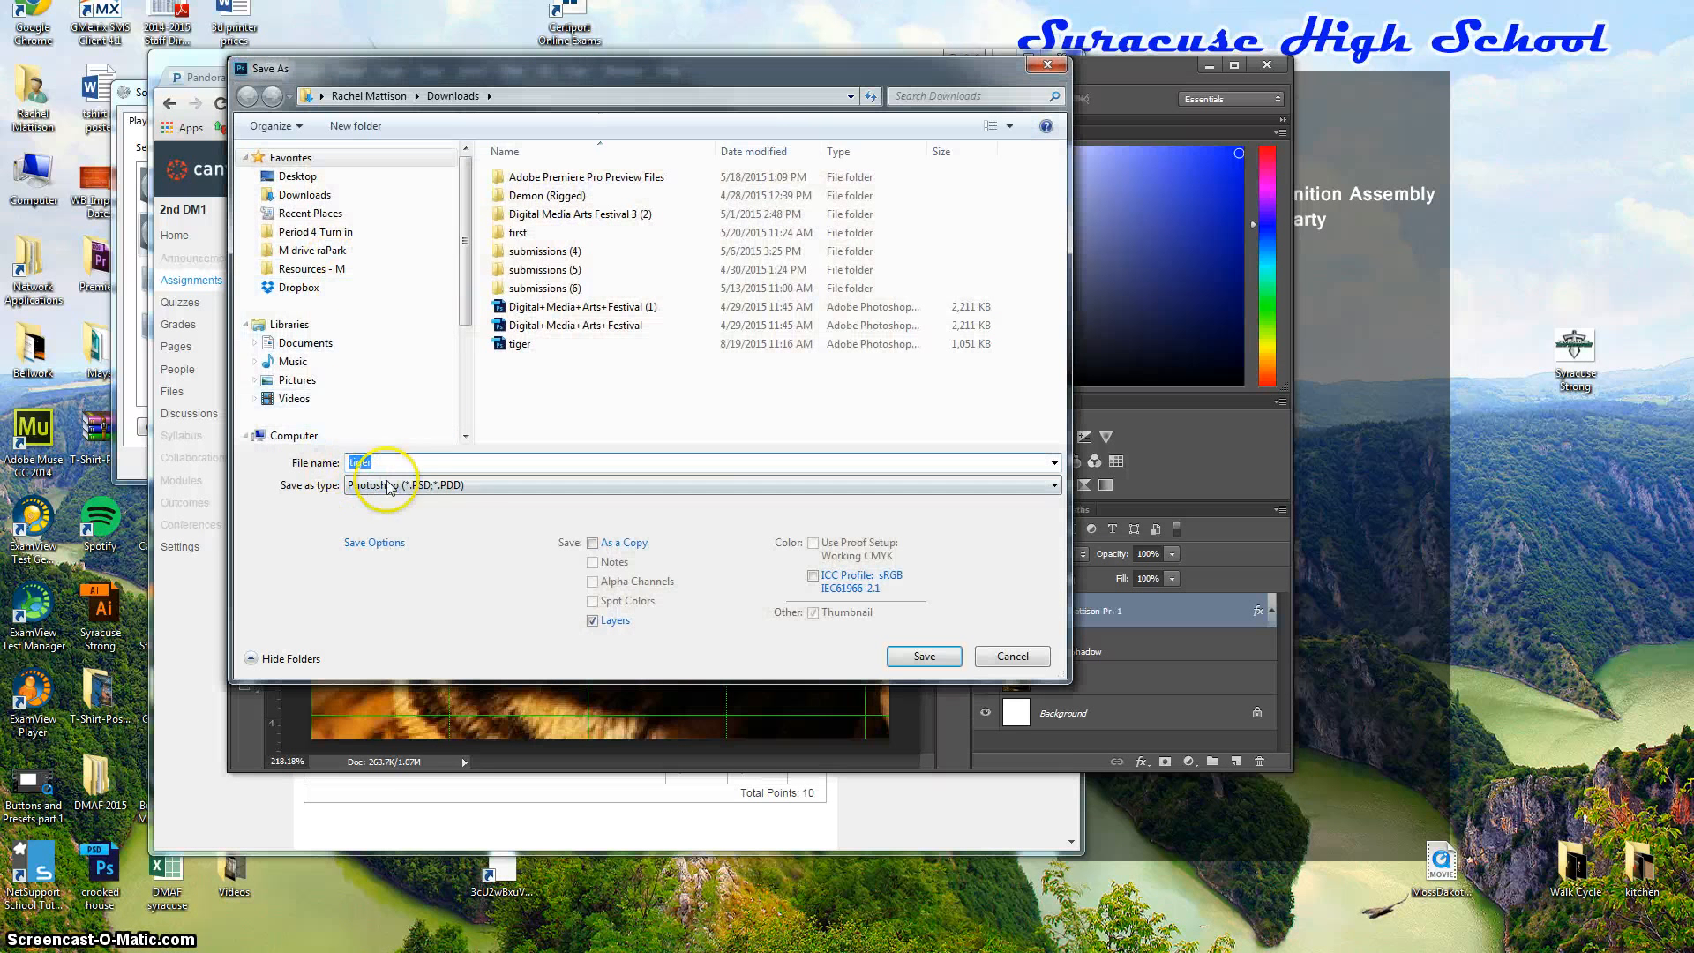
left_click(1055, 487)
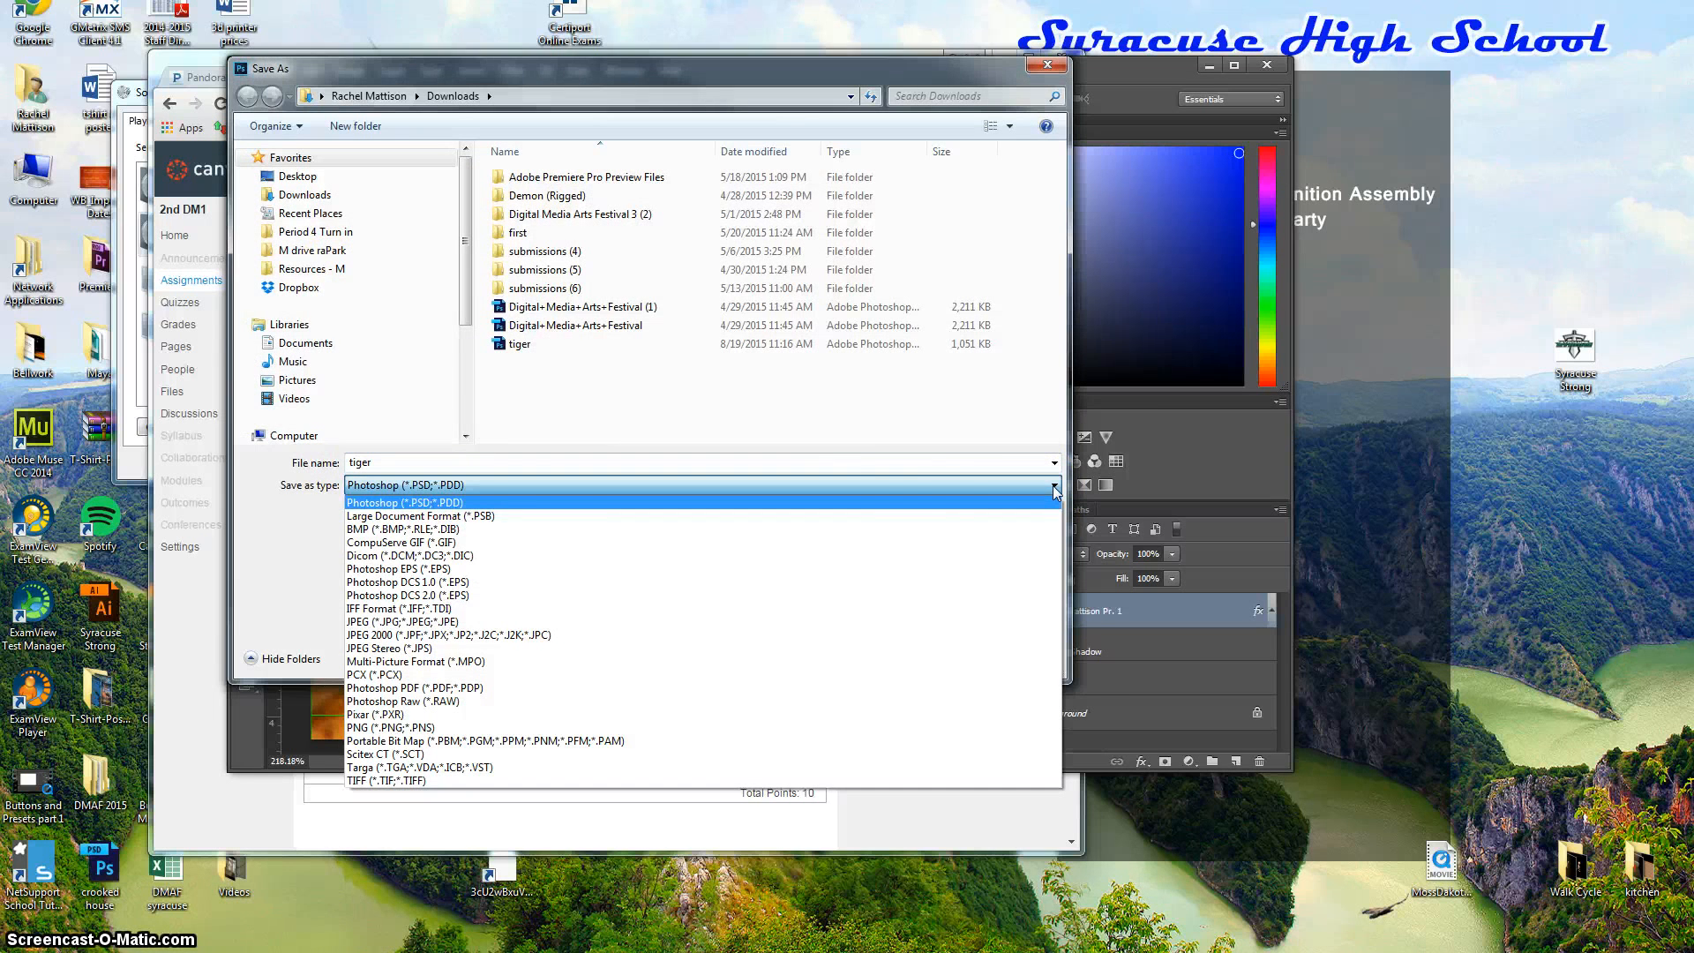
left_click(359, 623)
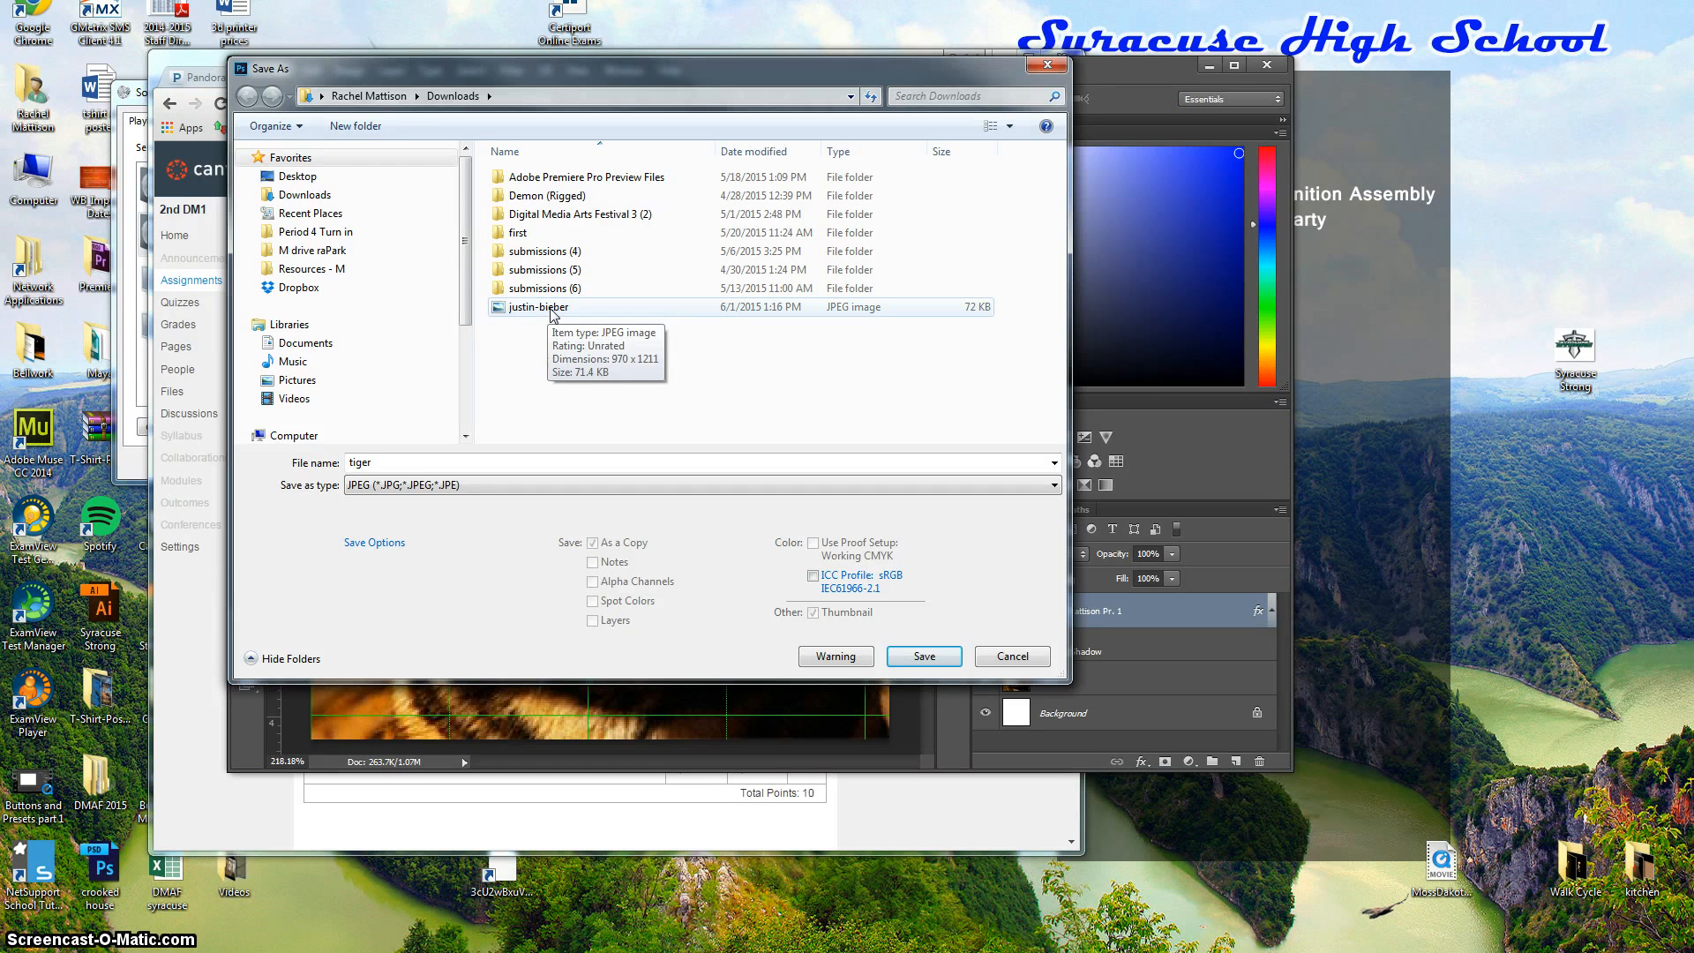
left_click(399, 462)
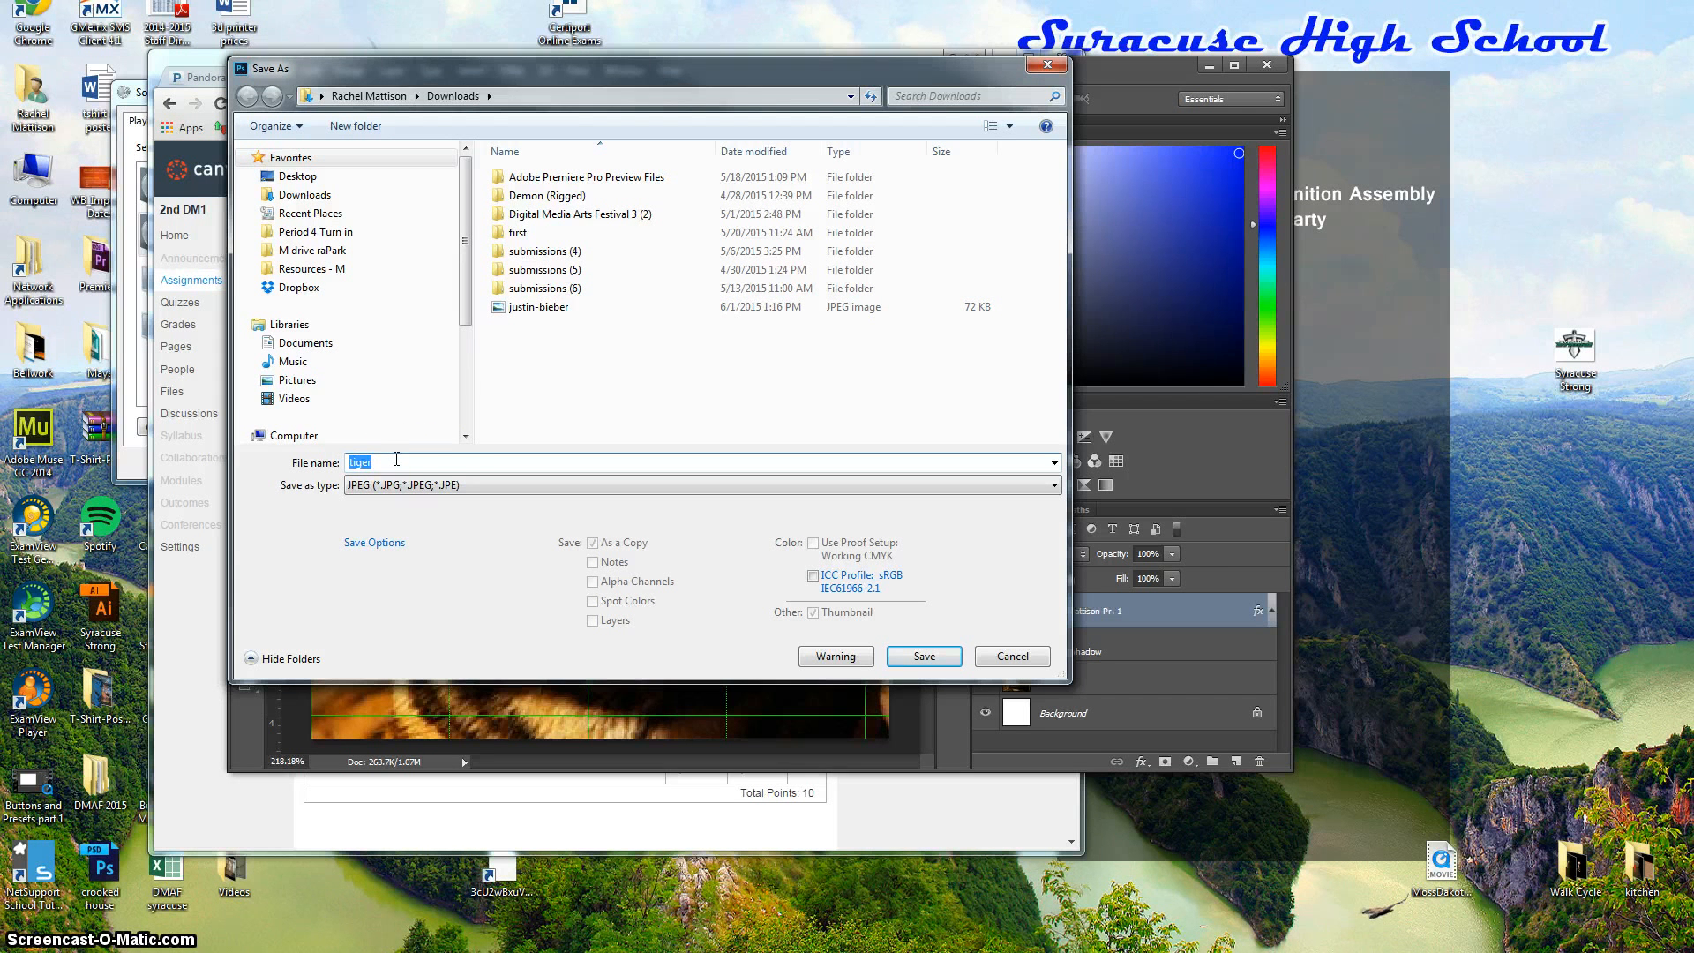
Save the JPEG in Multi-Media (M:) > Digital Media > Instructor, then return to the Canvas page.
left_click(422, 435)
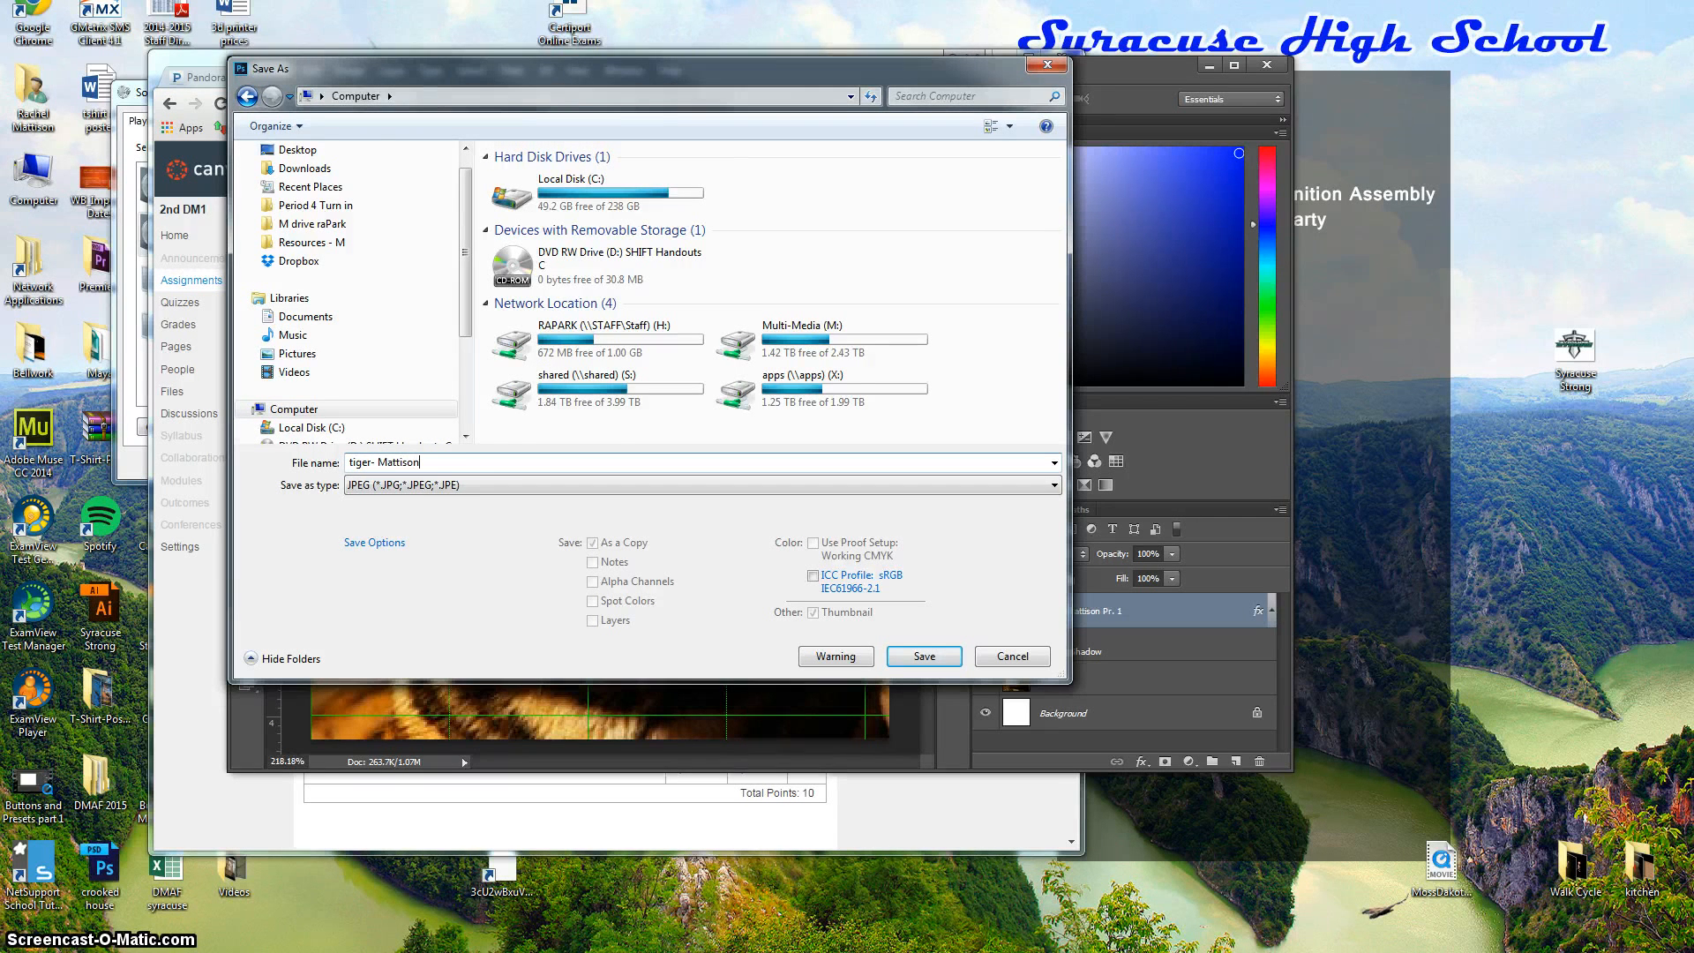
double_click(813, 340)
double_click(532, 177)
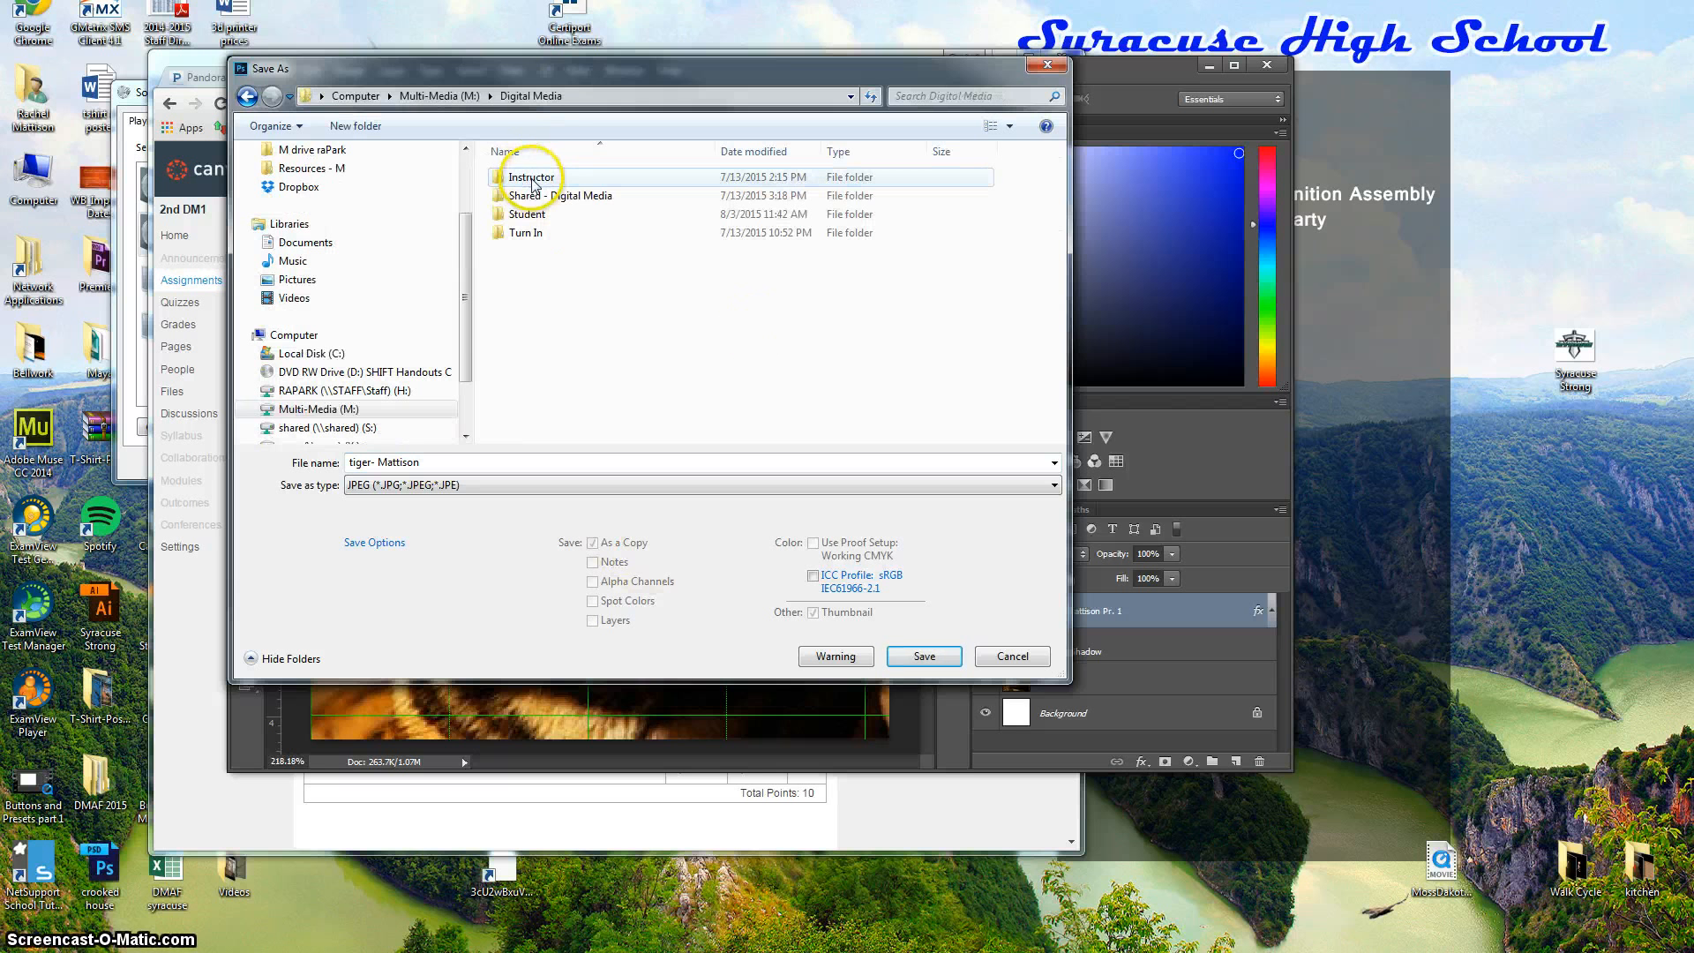
left_click(533, 219)
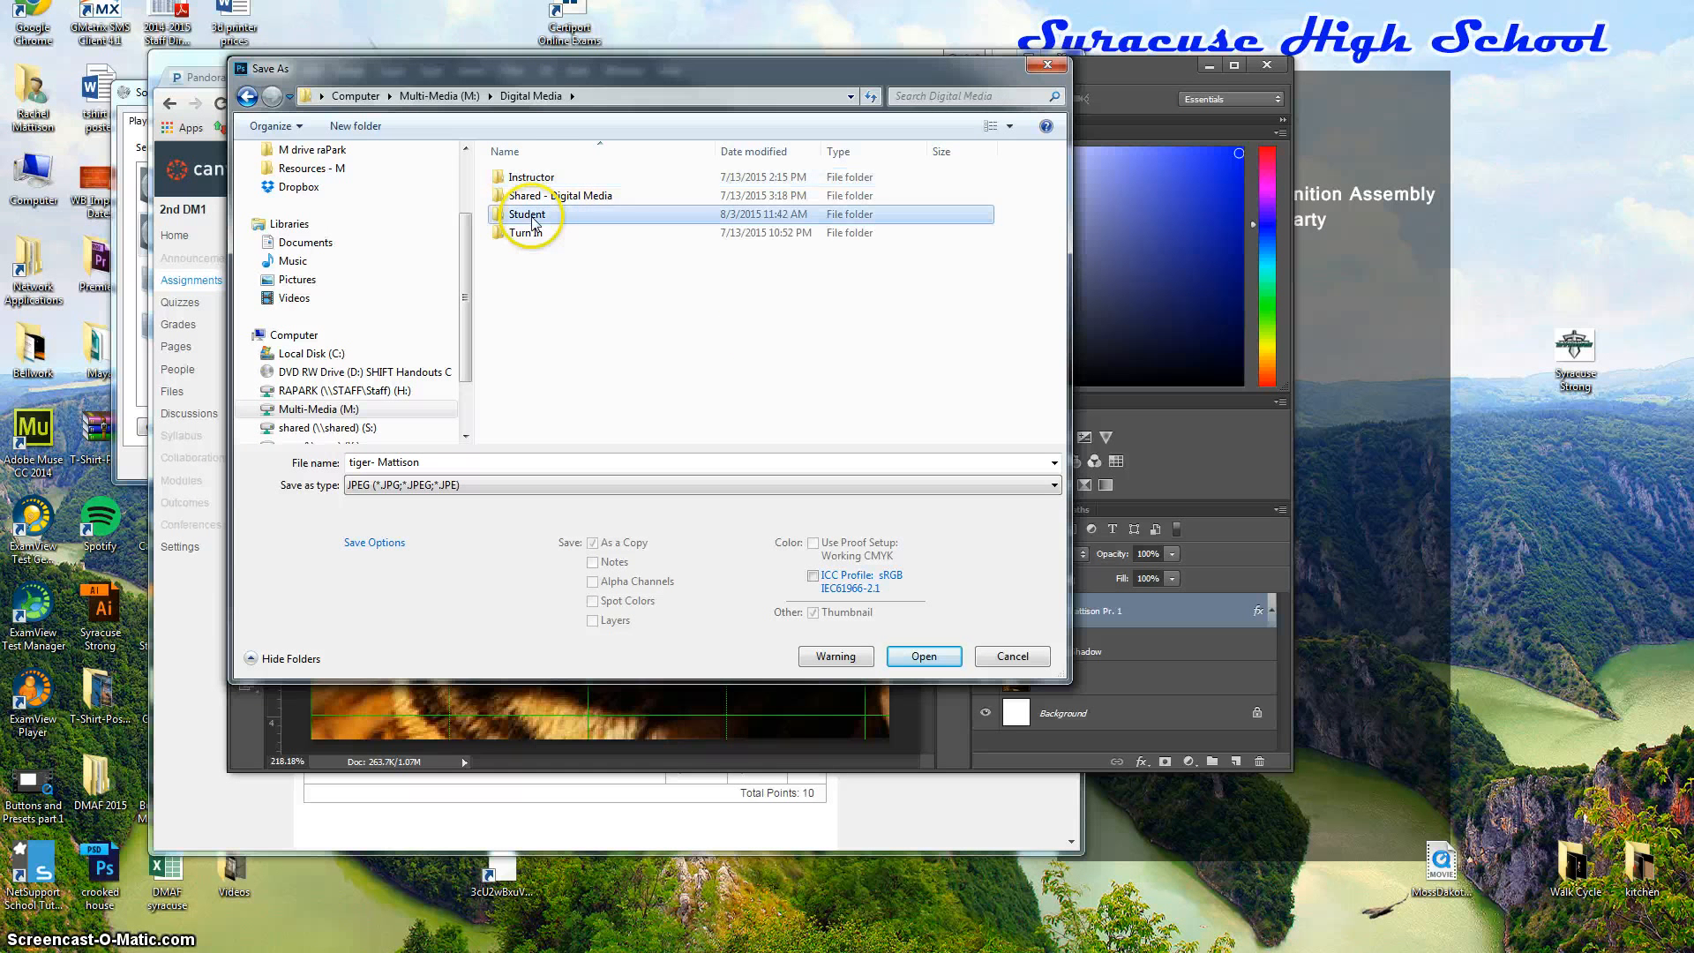
double_click(533, 219)
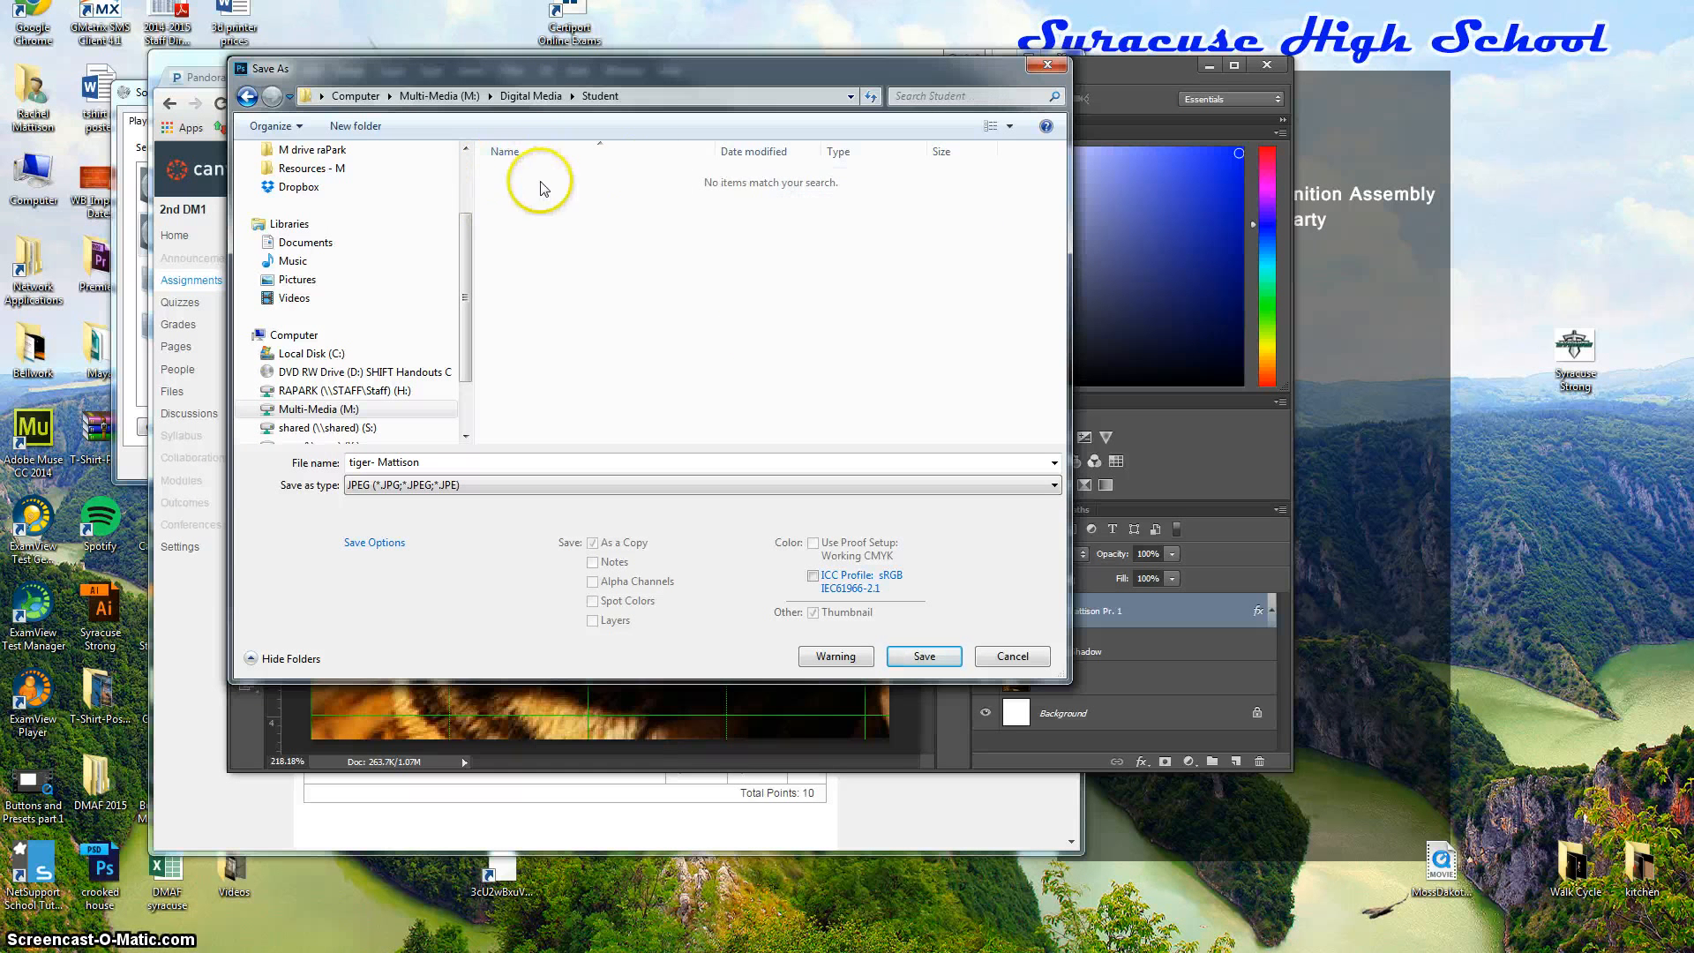
left_click(248, 97)
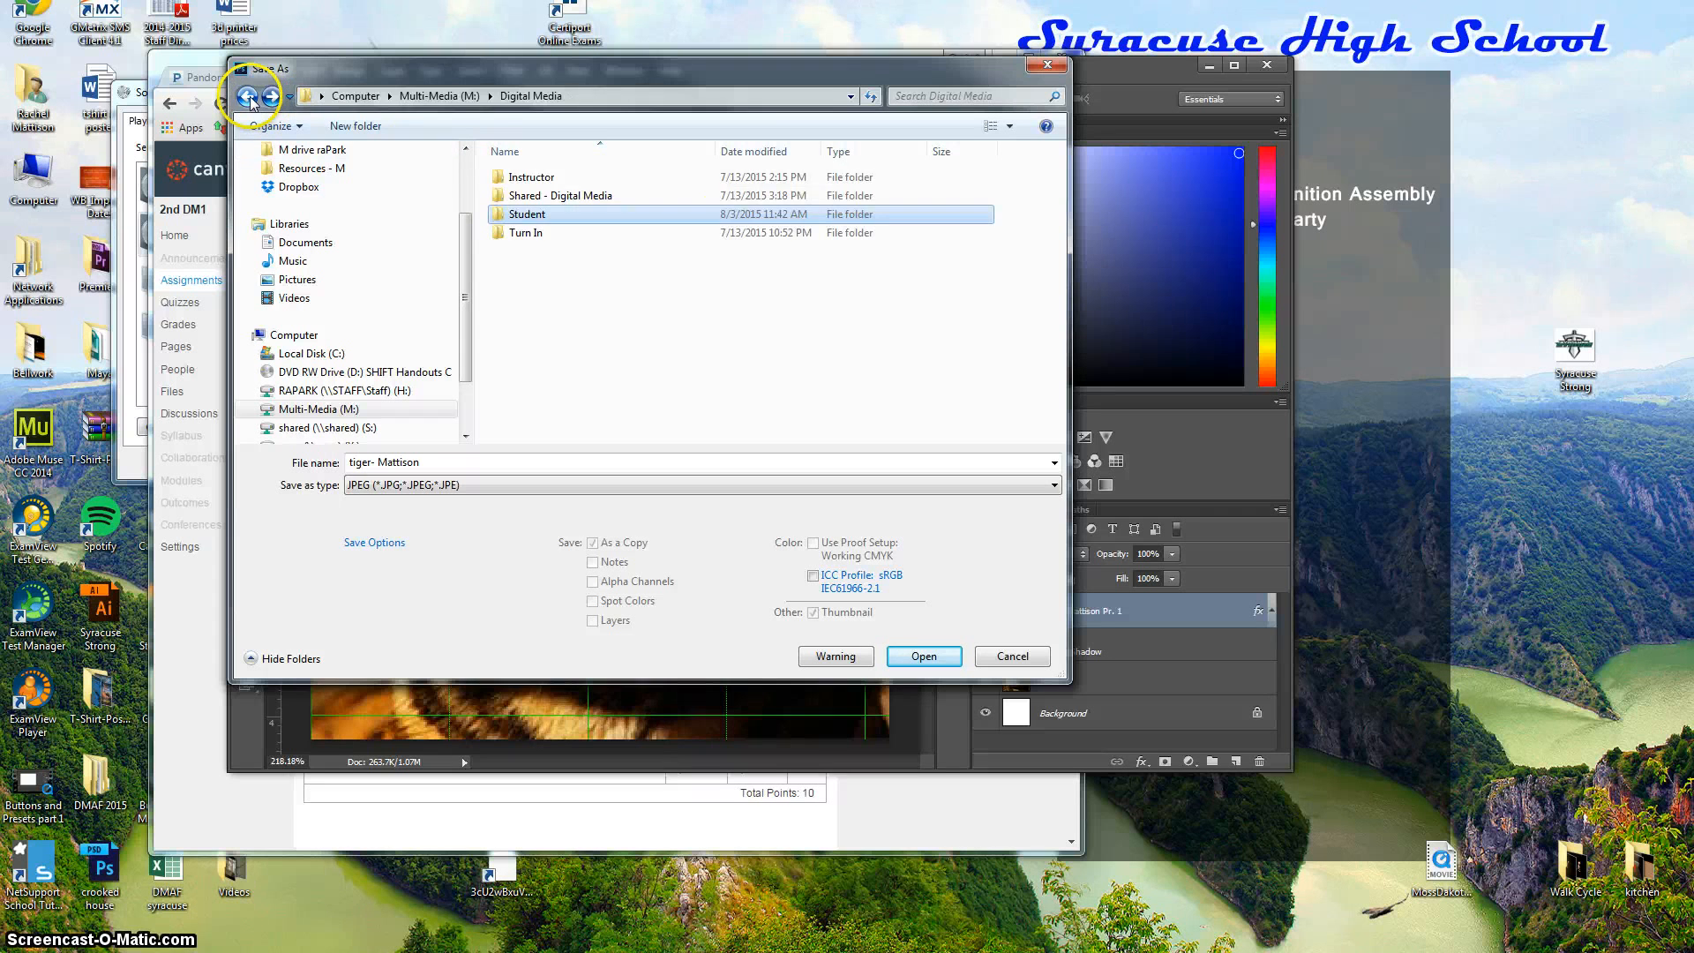
double_click(521, 177)
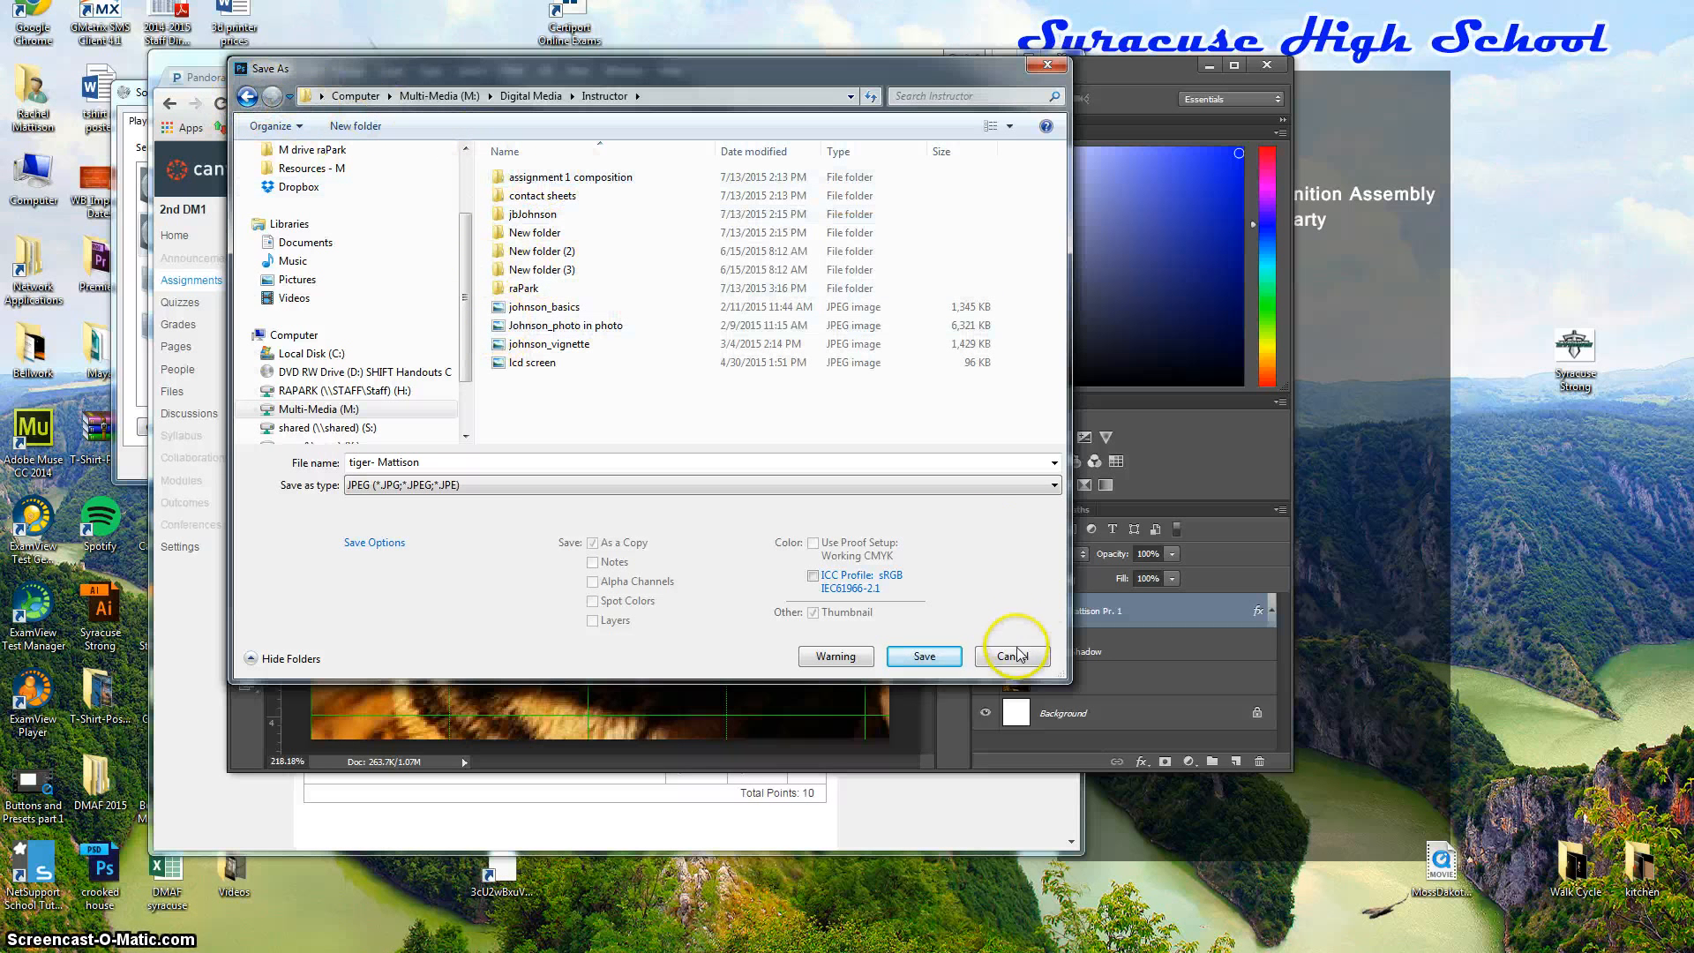
left_click(922, 656)
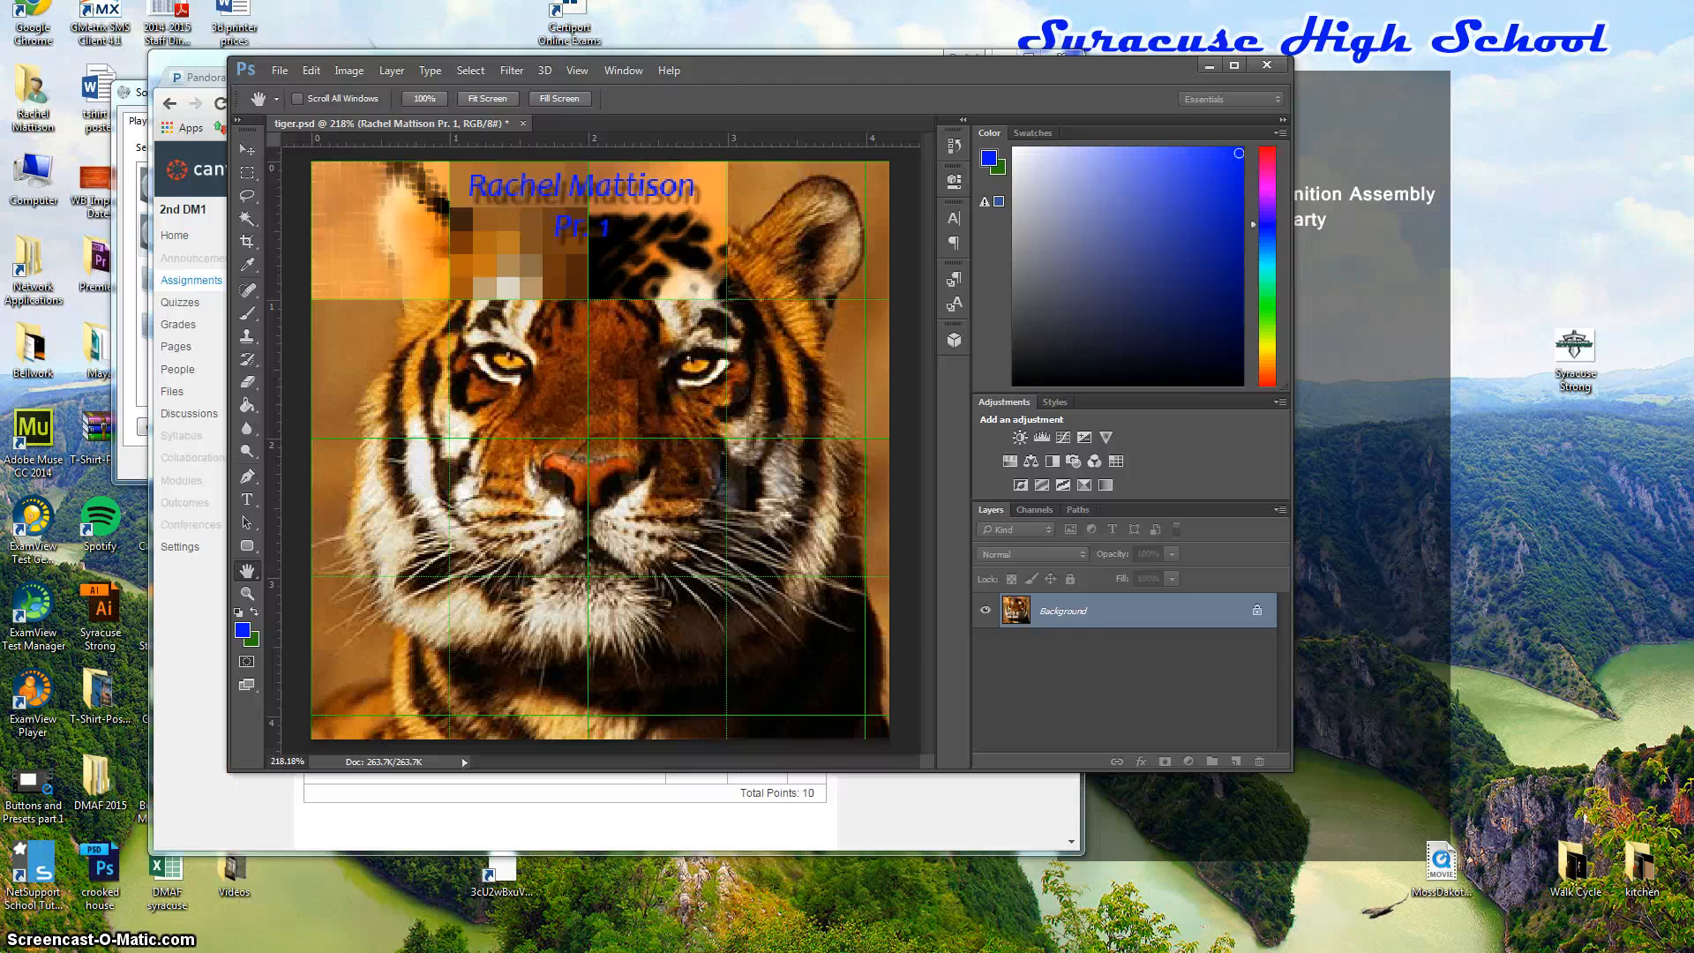
key("alt+Tab")
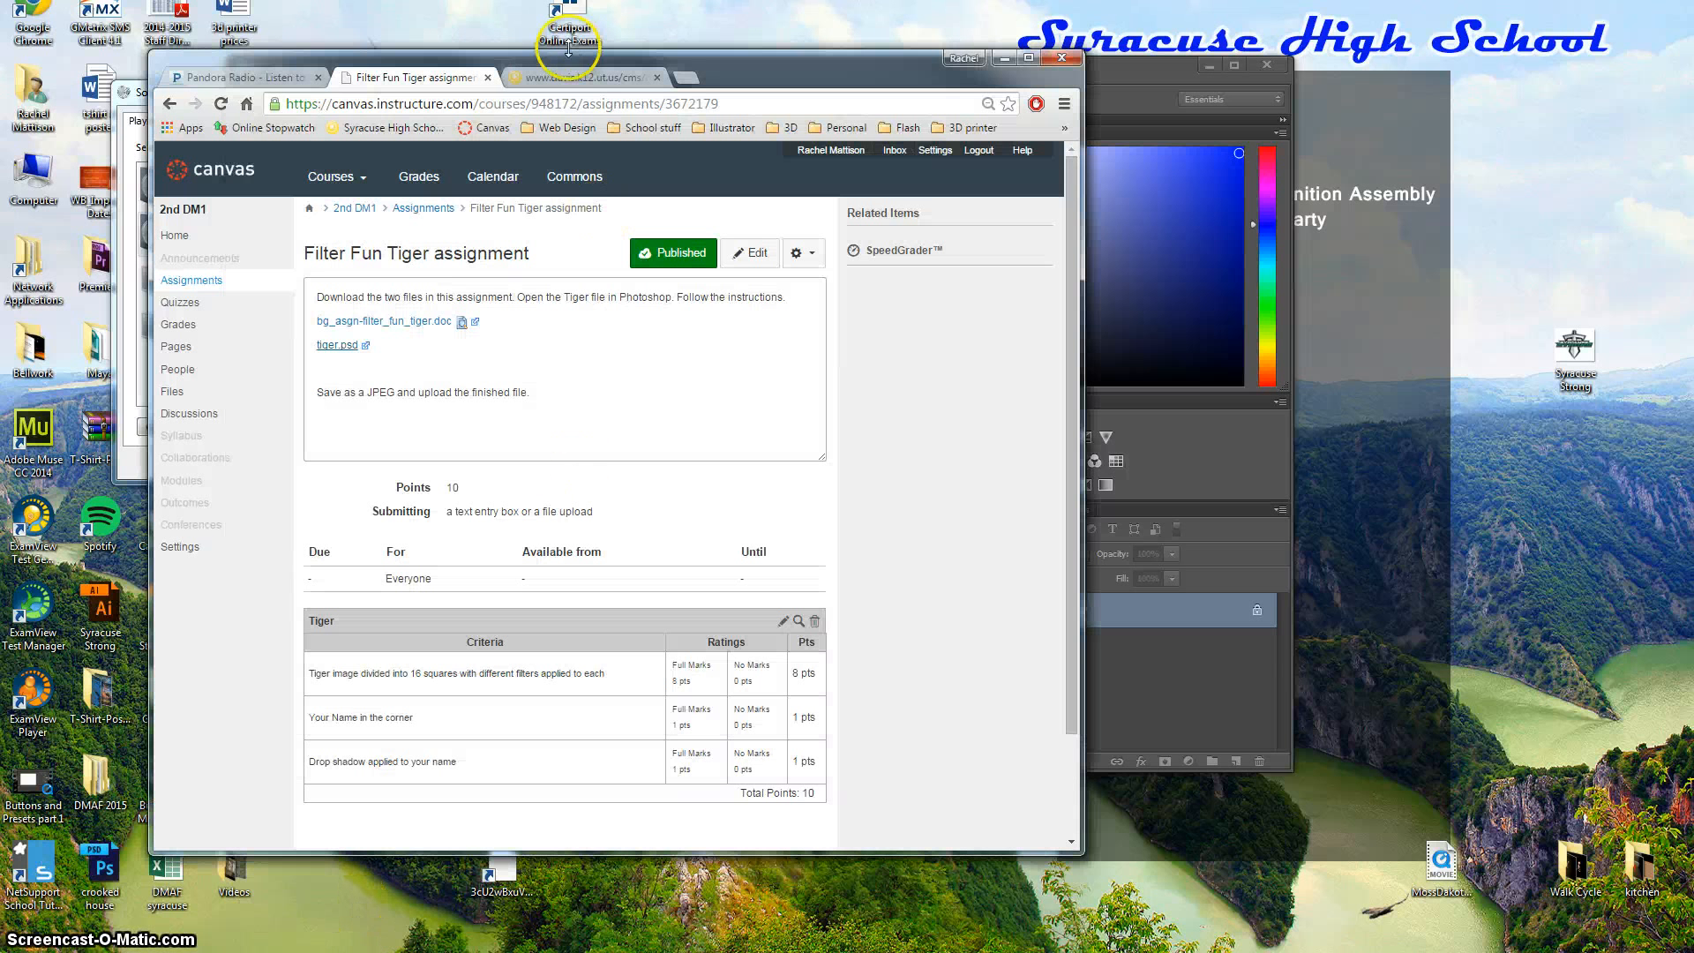